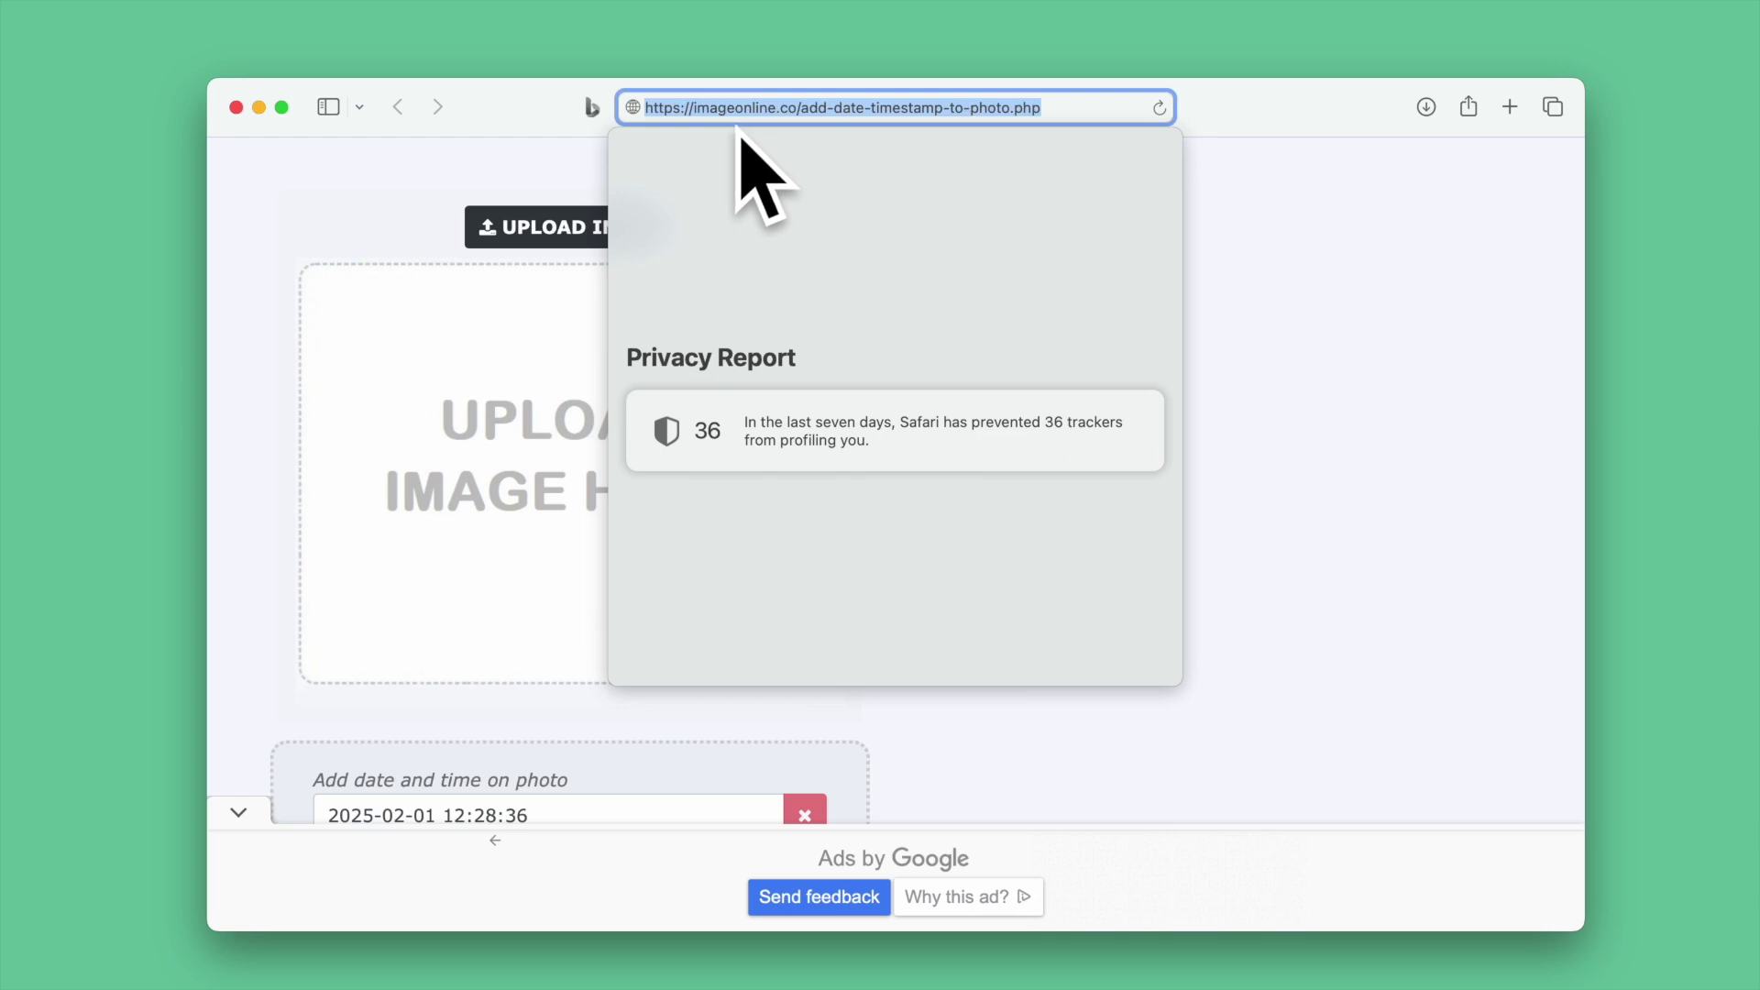
- Dismiss Safari's Privacy Report and scroll down to the uploaded 4601354.jpg surf photo
click(1414, 283)
scroll(573, 456, down, 1)
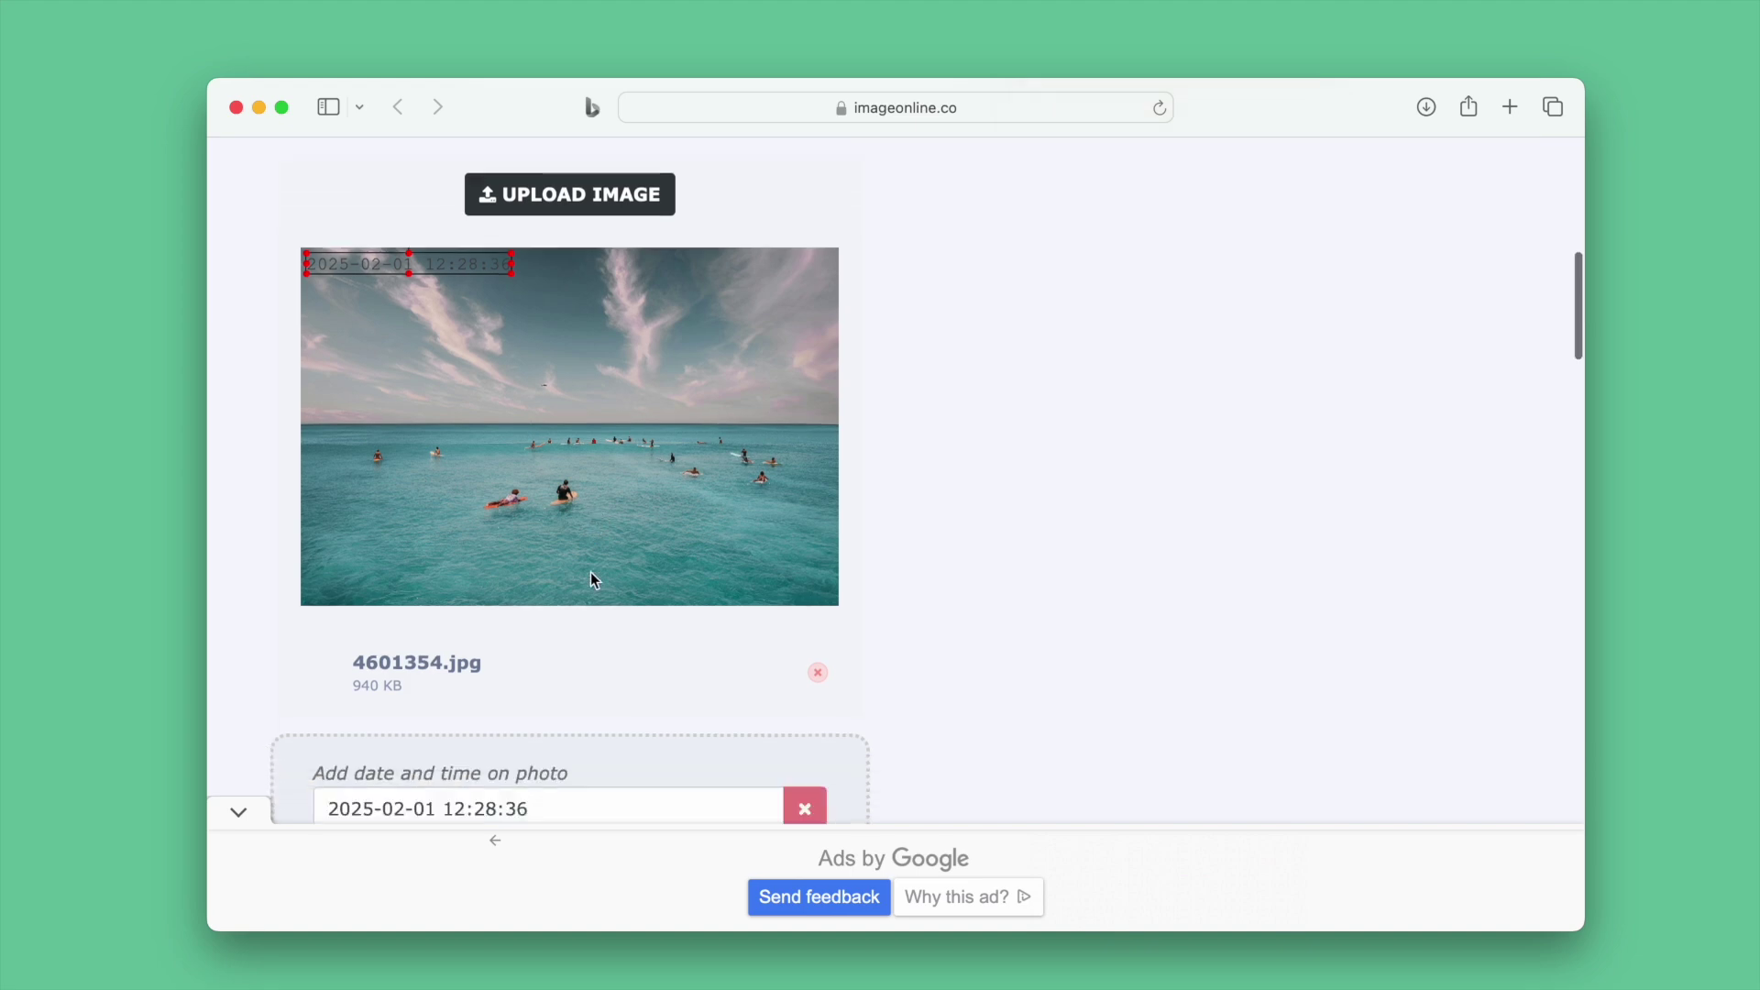
- Add near-white 'Feb 1st, 2025' text in Helvetica Neue at the photo's bottom-right corner
text(Feb 1st, 2025)
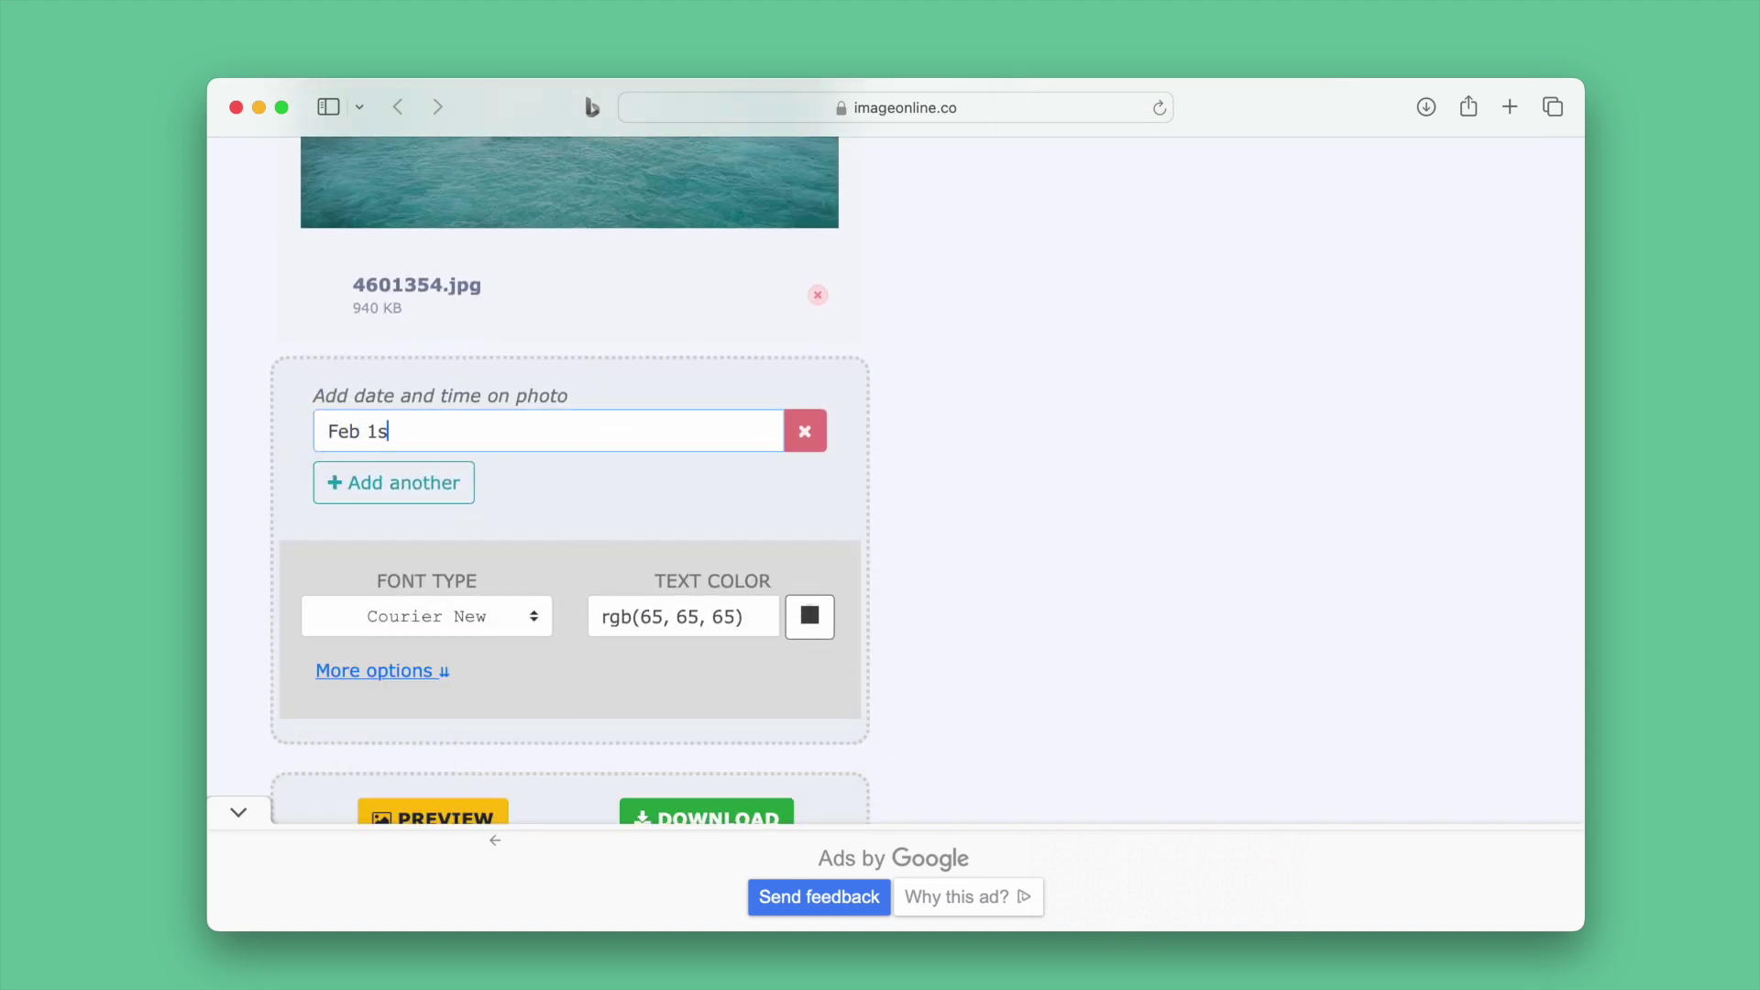
click(426, 616)
click(417, 754)
click(807, 624)
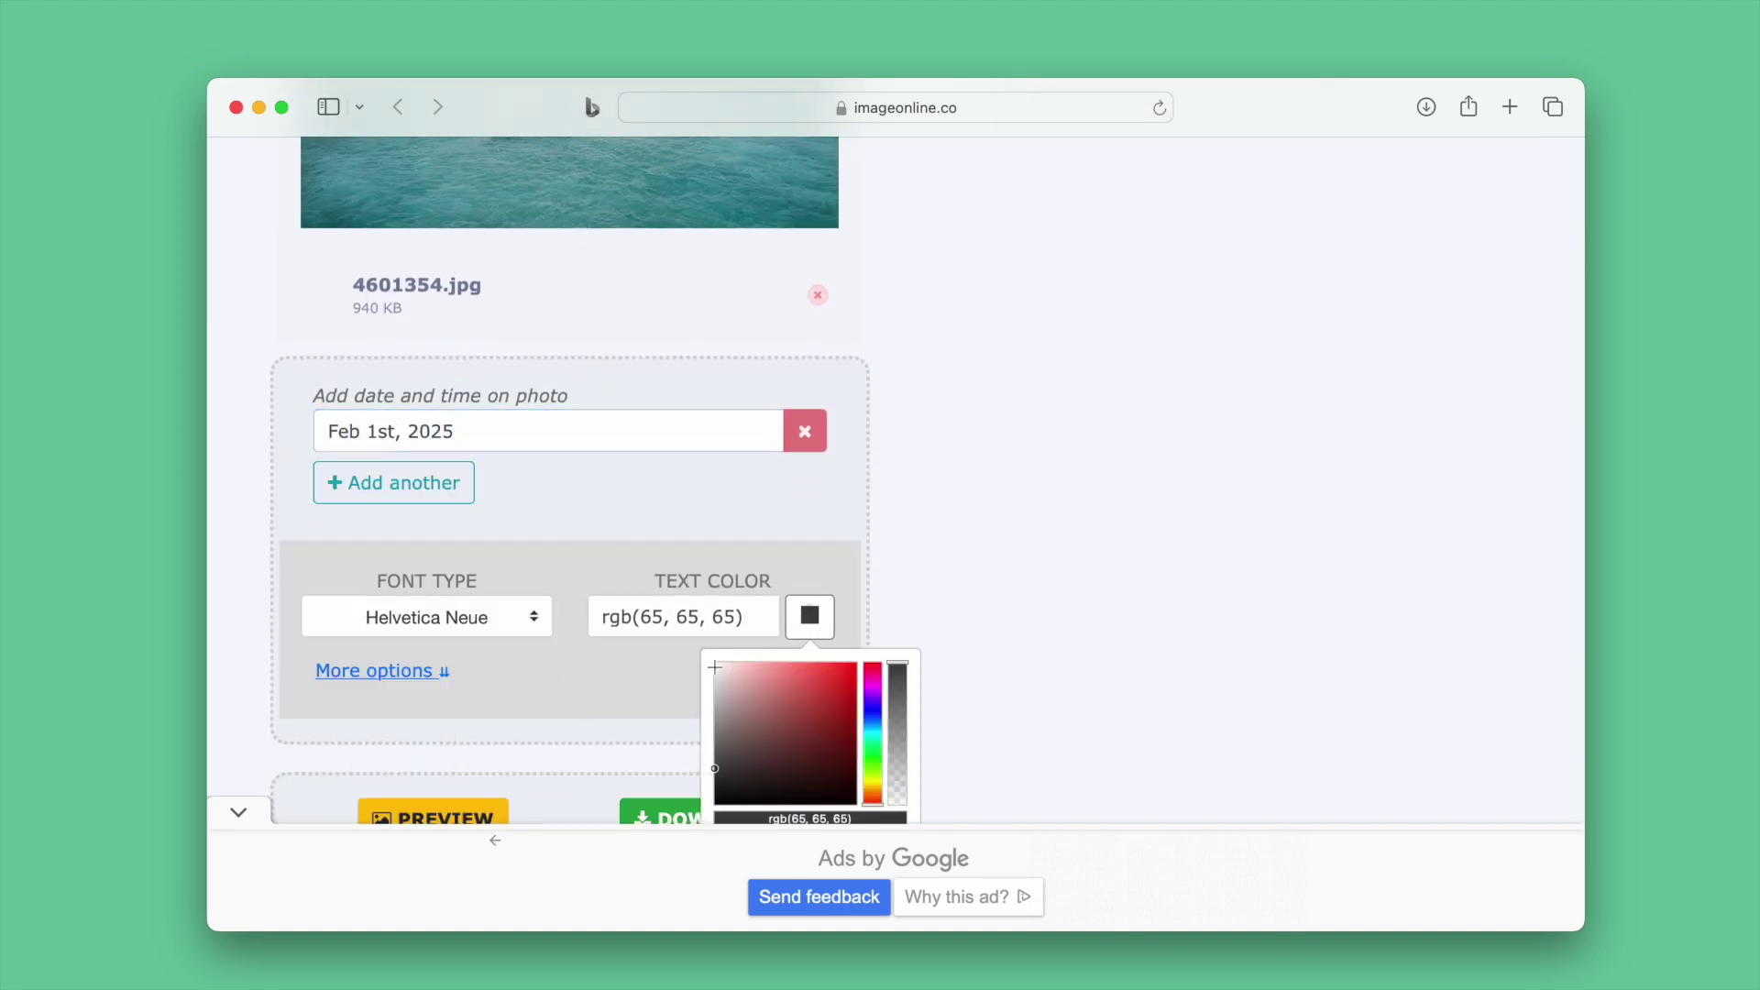
click(715, 665)
scroll(550, 458, up, 5)
drag(762, 482, 803, 496)
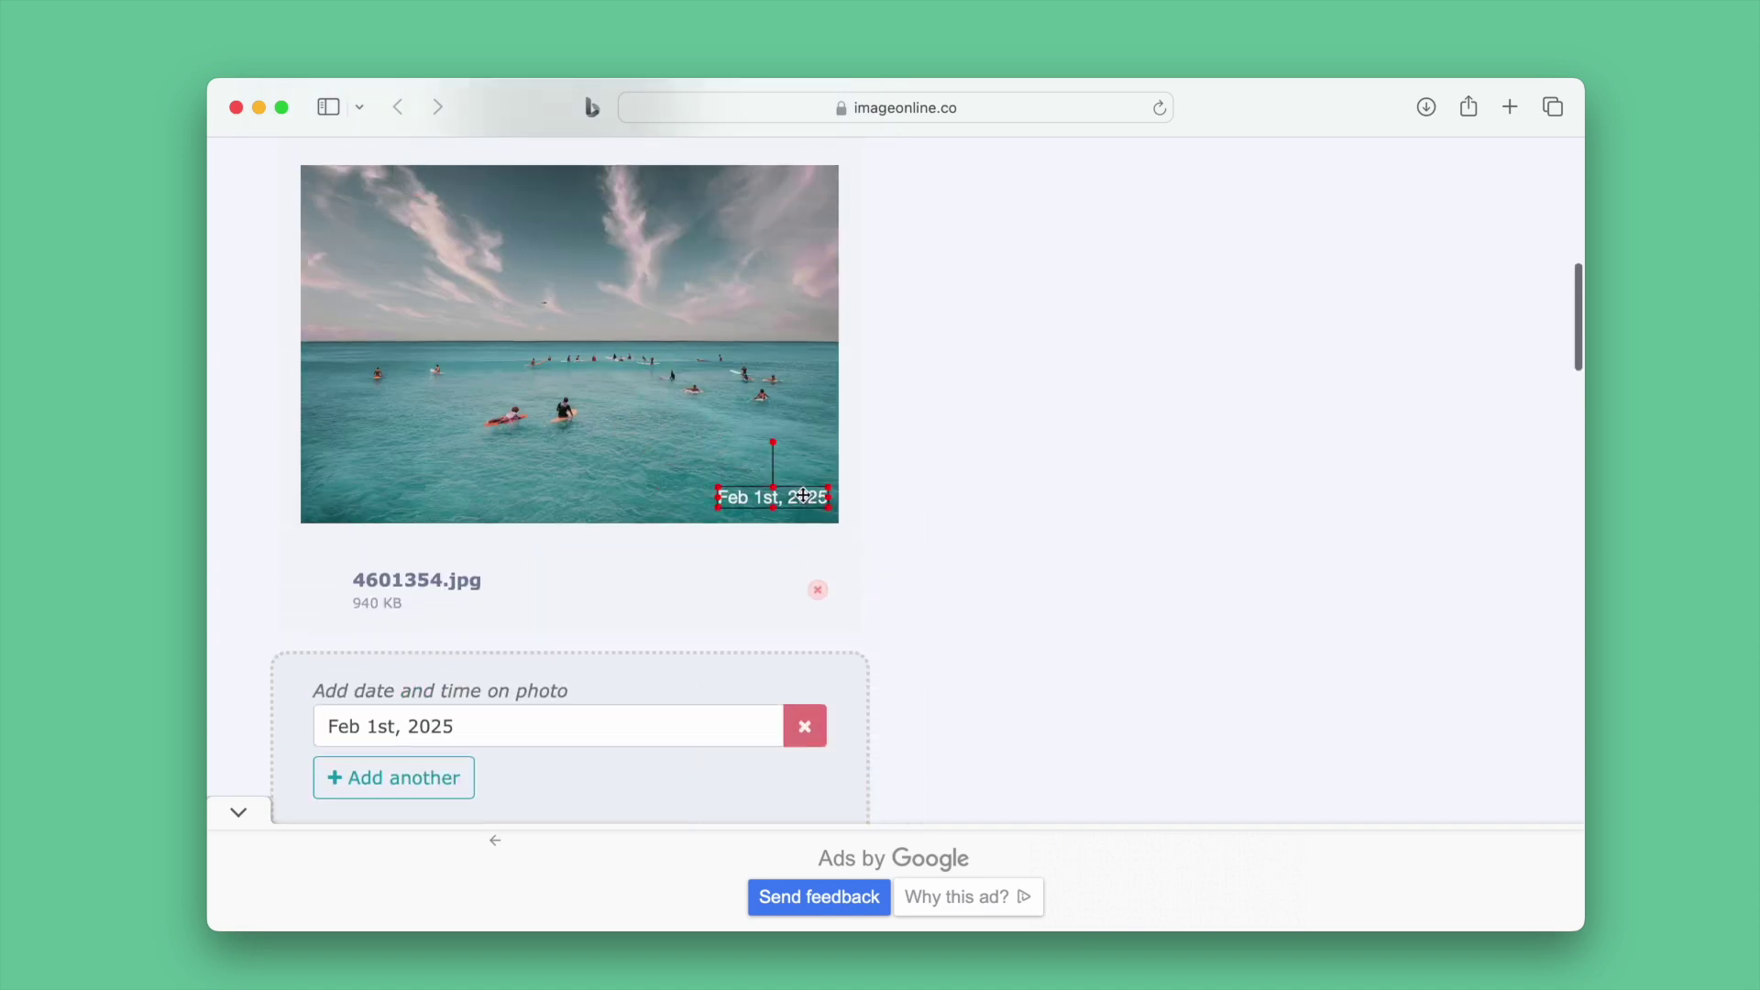
- Add a second near-white text line for the 12:28:36 time and drag it into place
click(389, 778)
scroll(471, 409, down, 5)
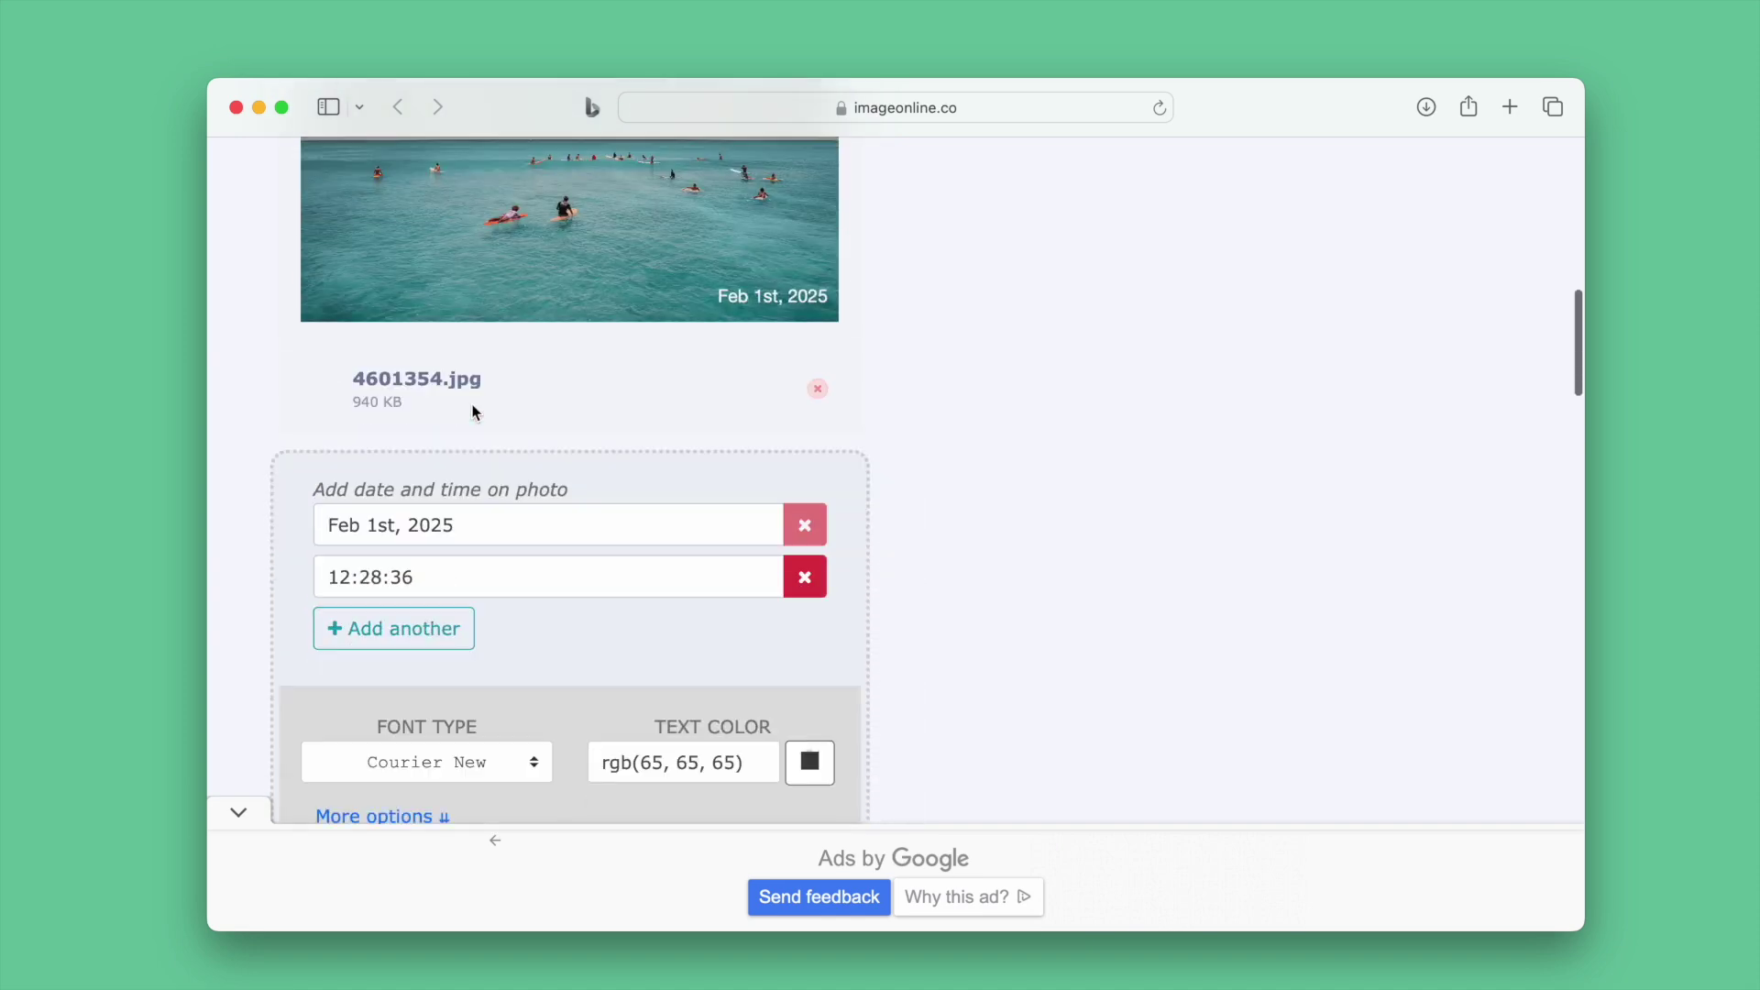
click(805, 646)
click(716, 689)
scroll(511, 593, up, 5)
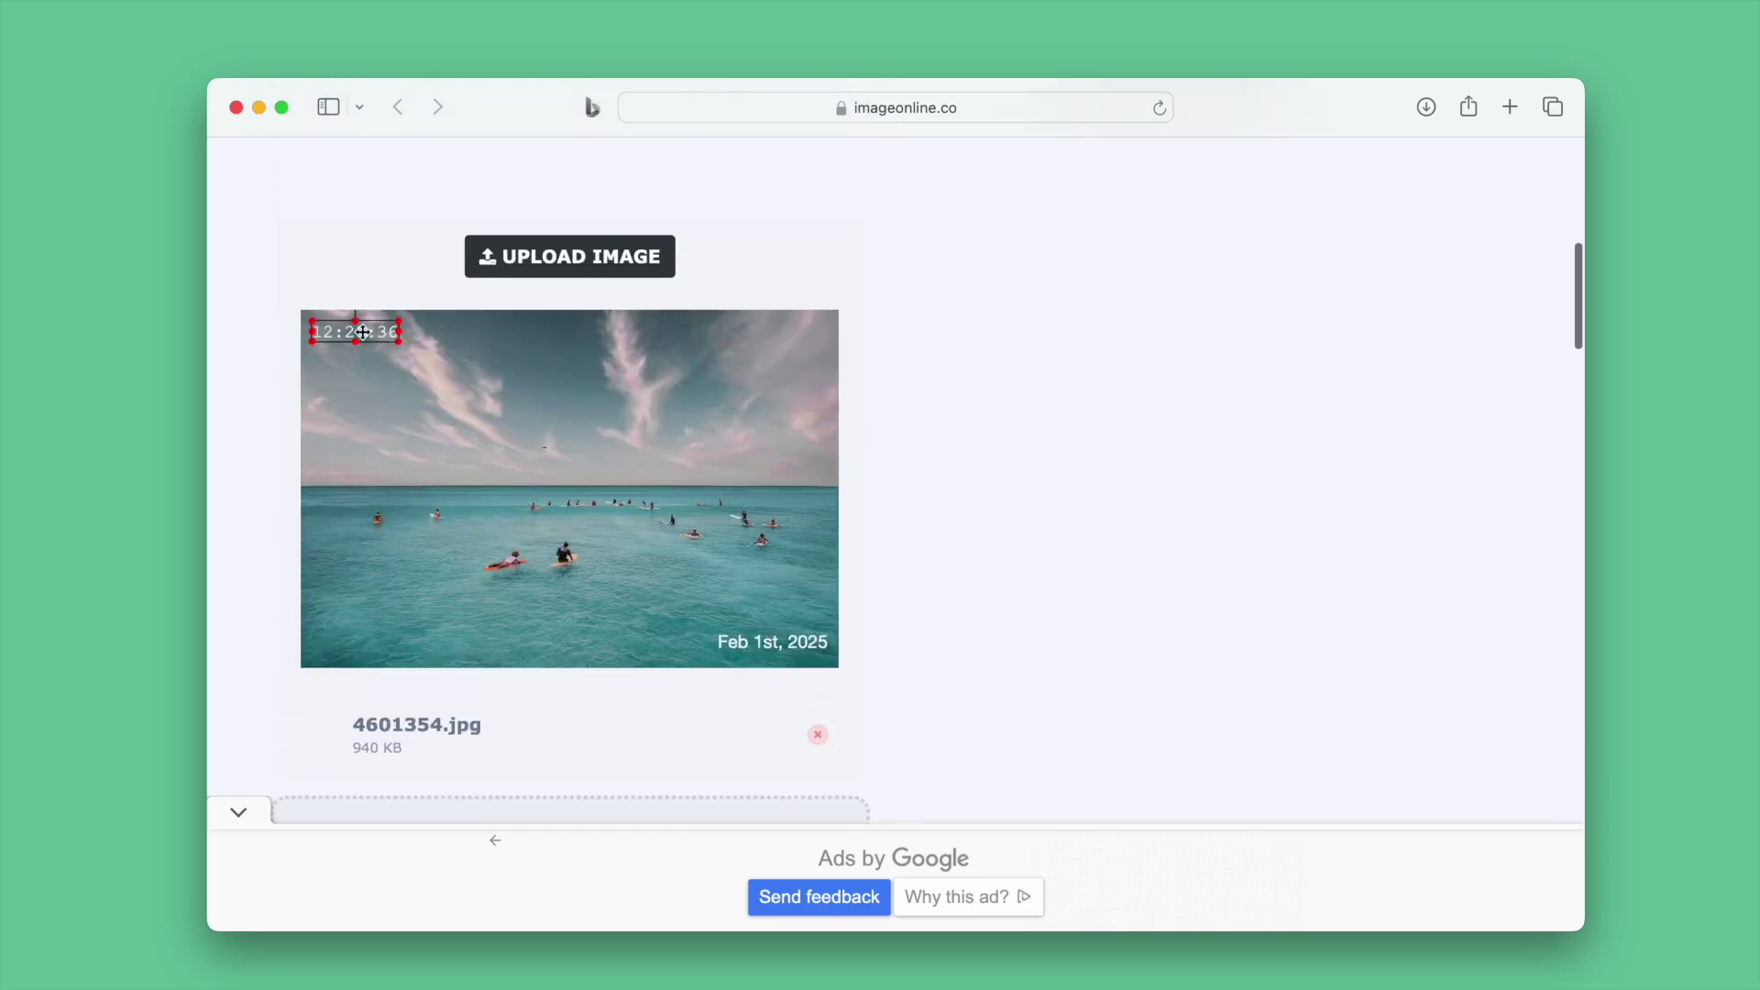
drag(363, 331, 781, 613)
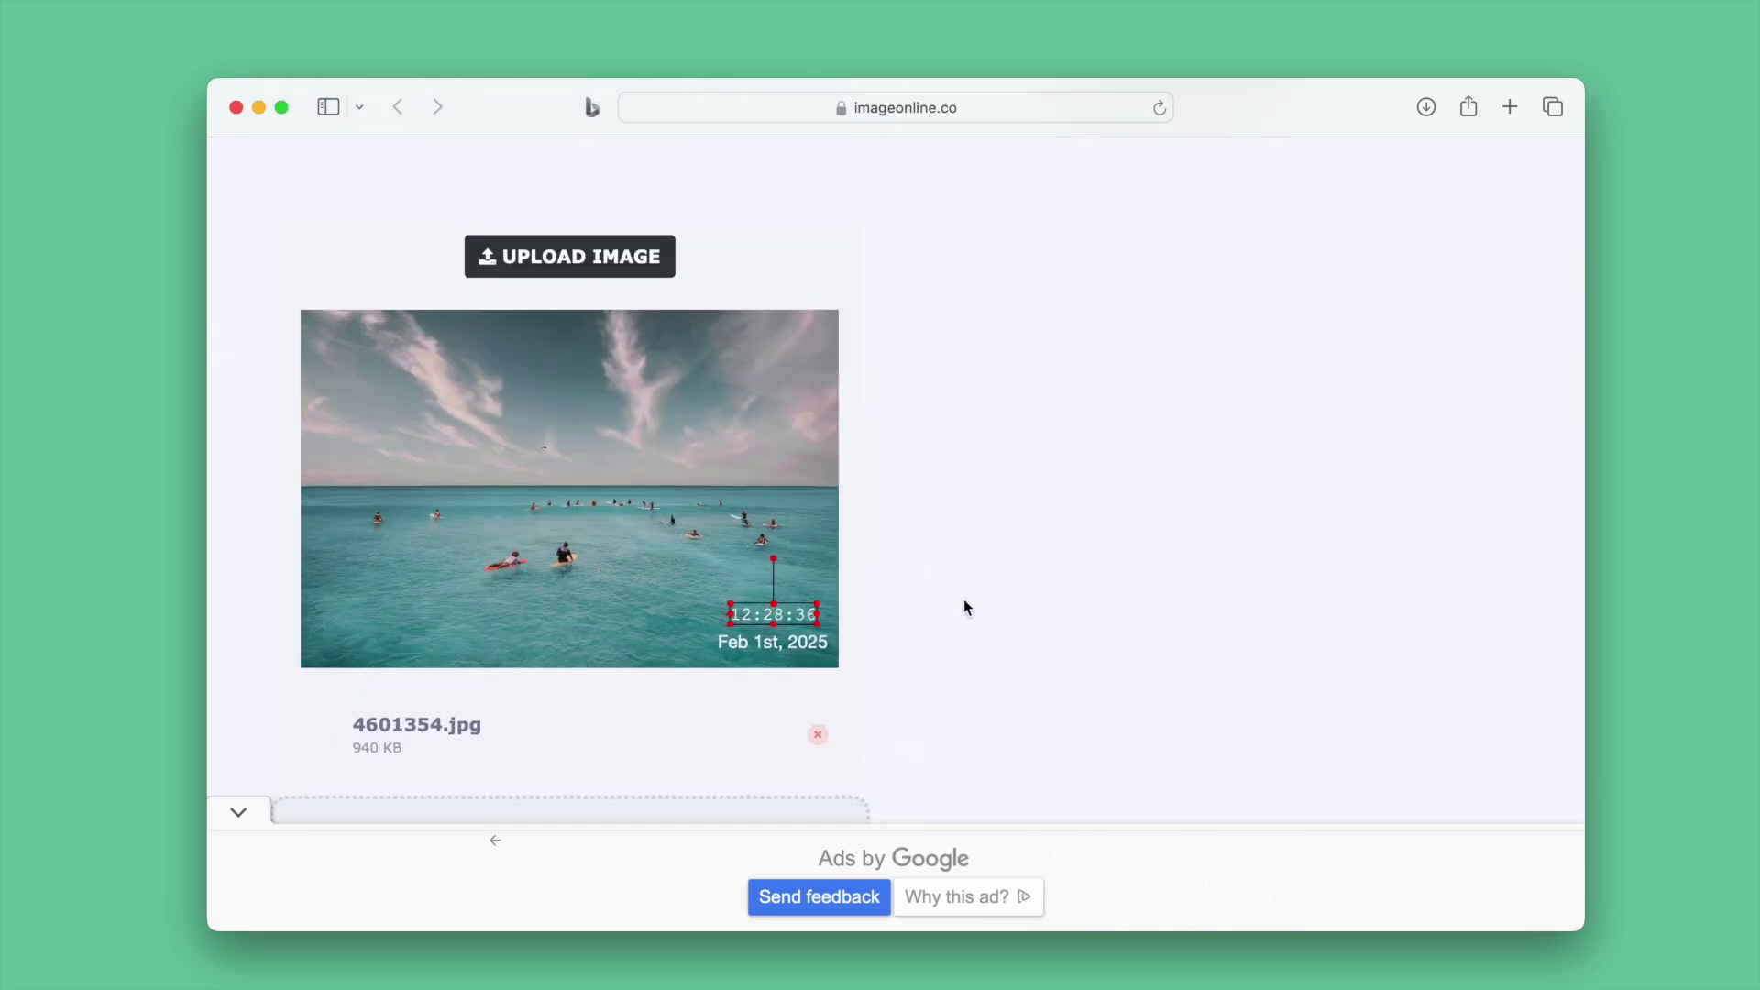
- Preview the stamped photo and download it
scroll(965, 604, down, 8)
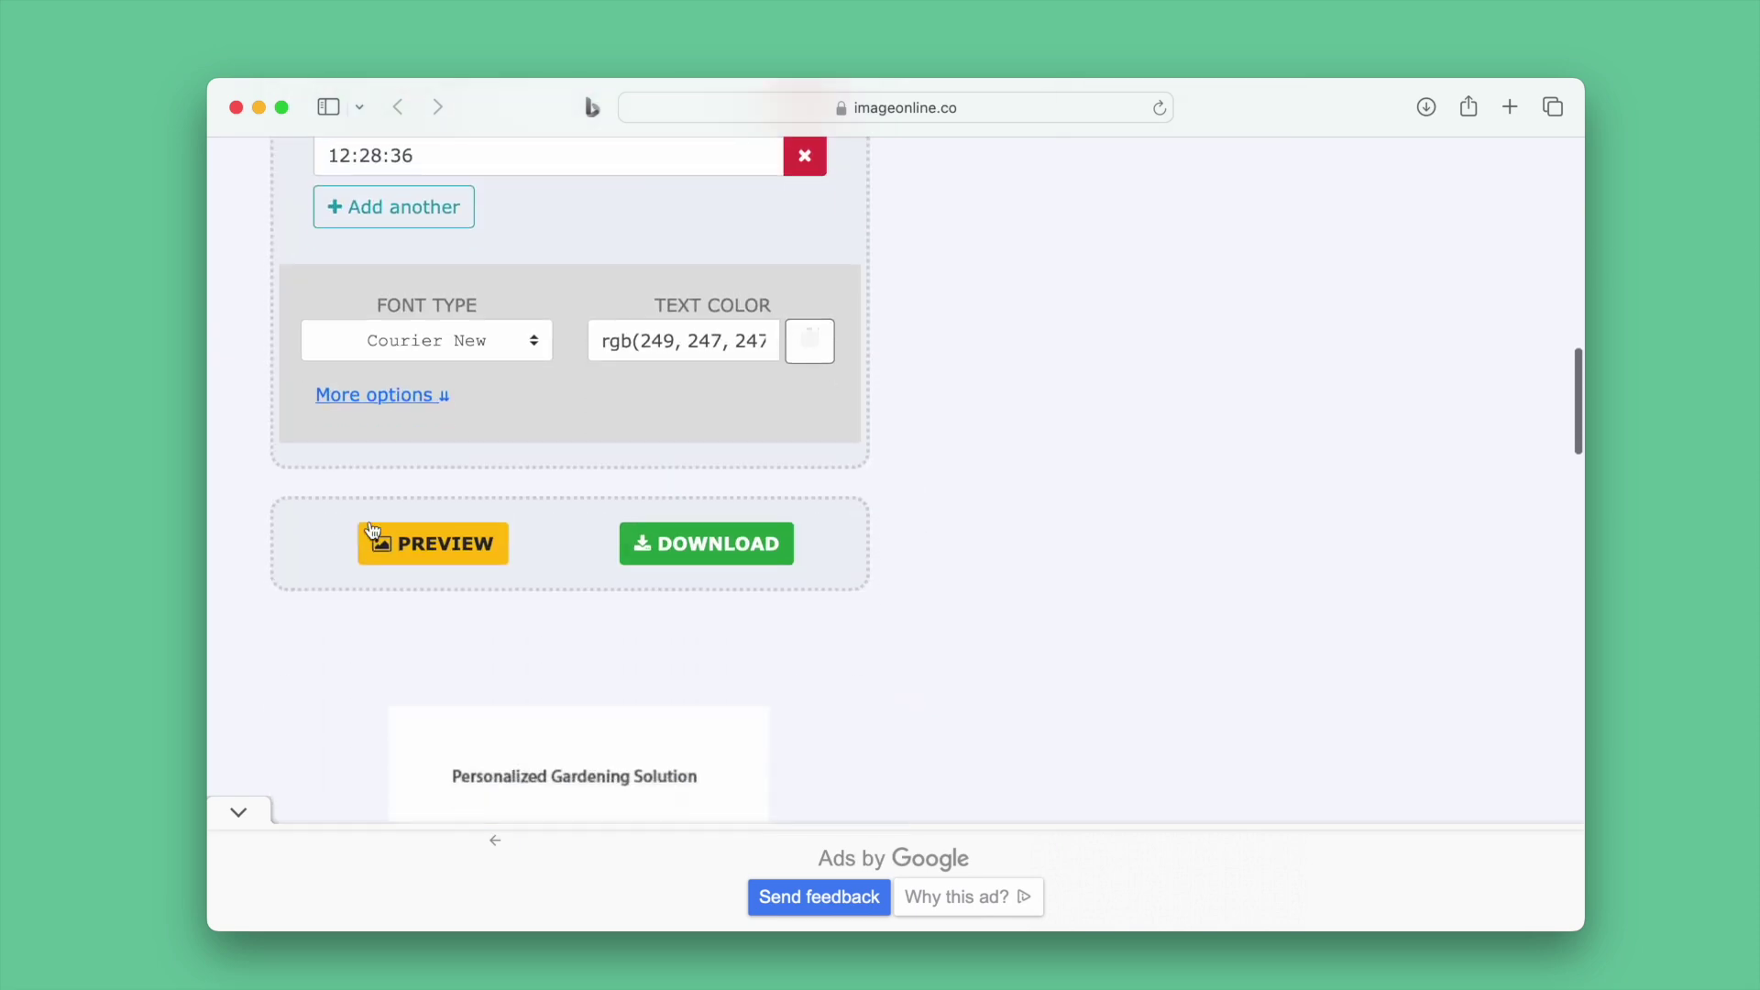
click(414, 544)
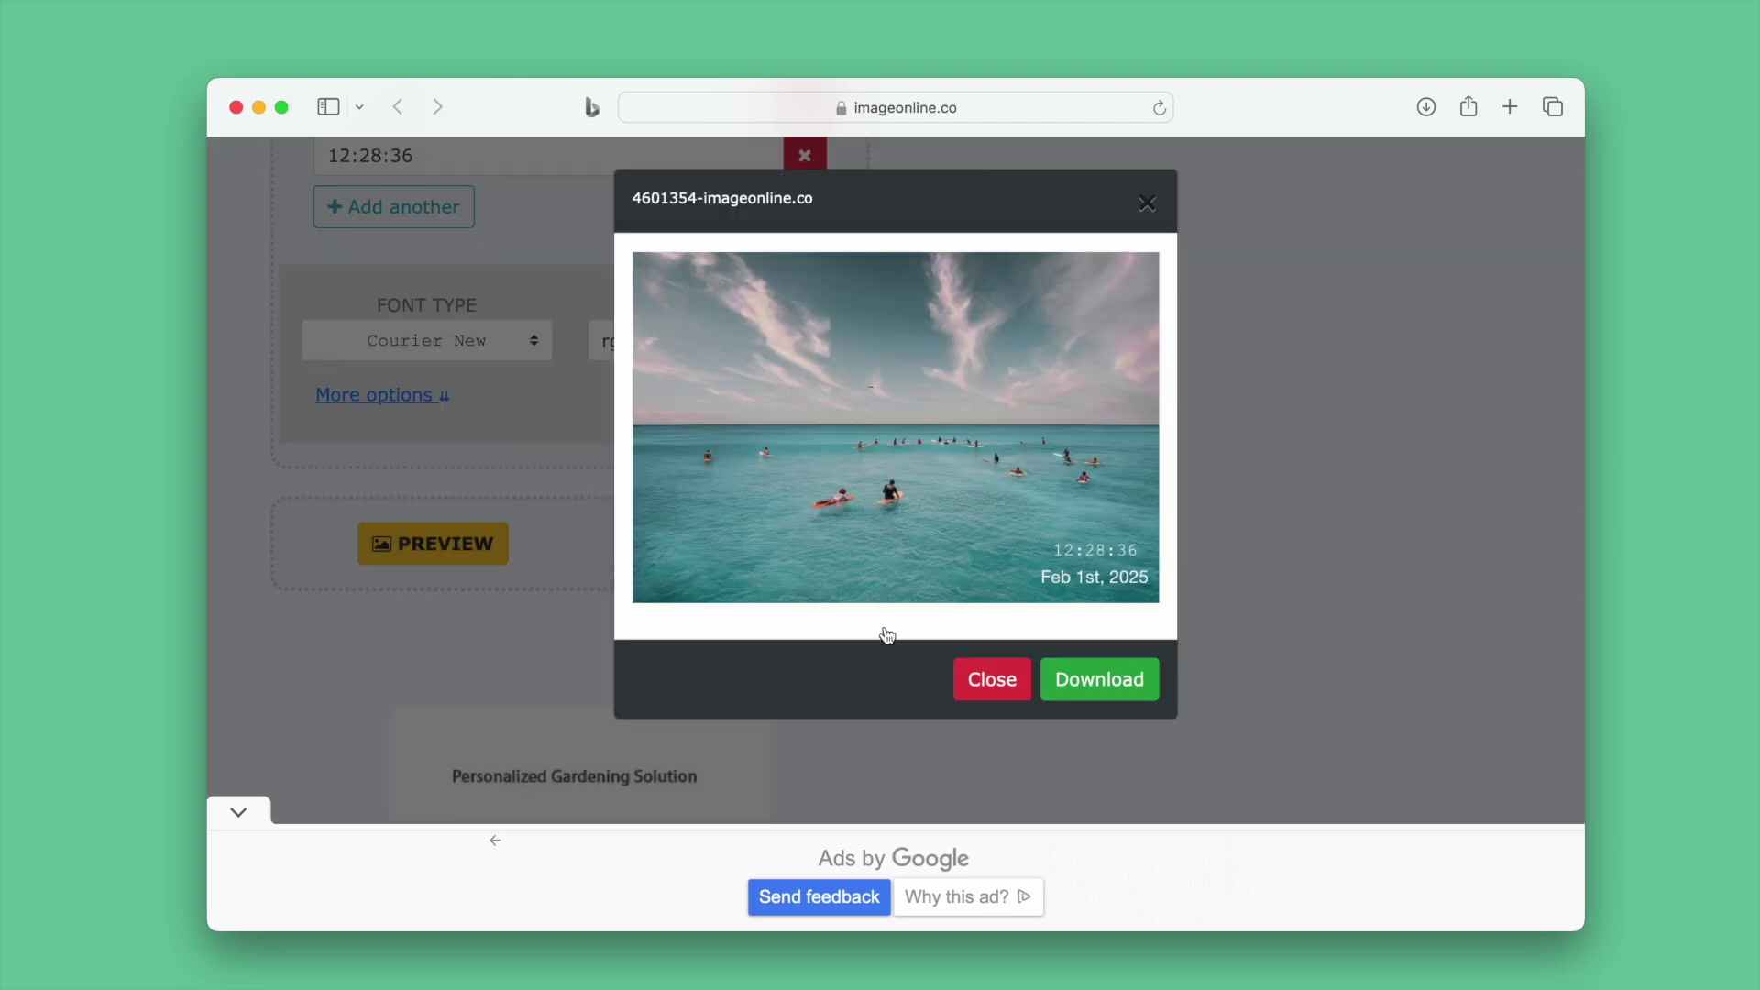
click(1063, 677)
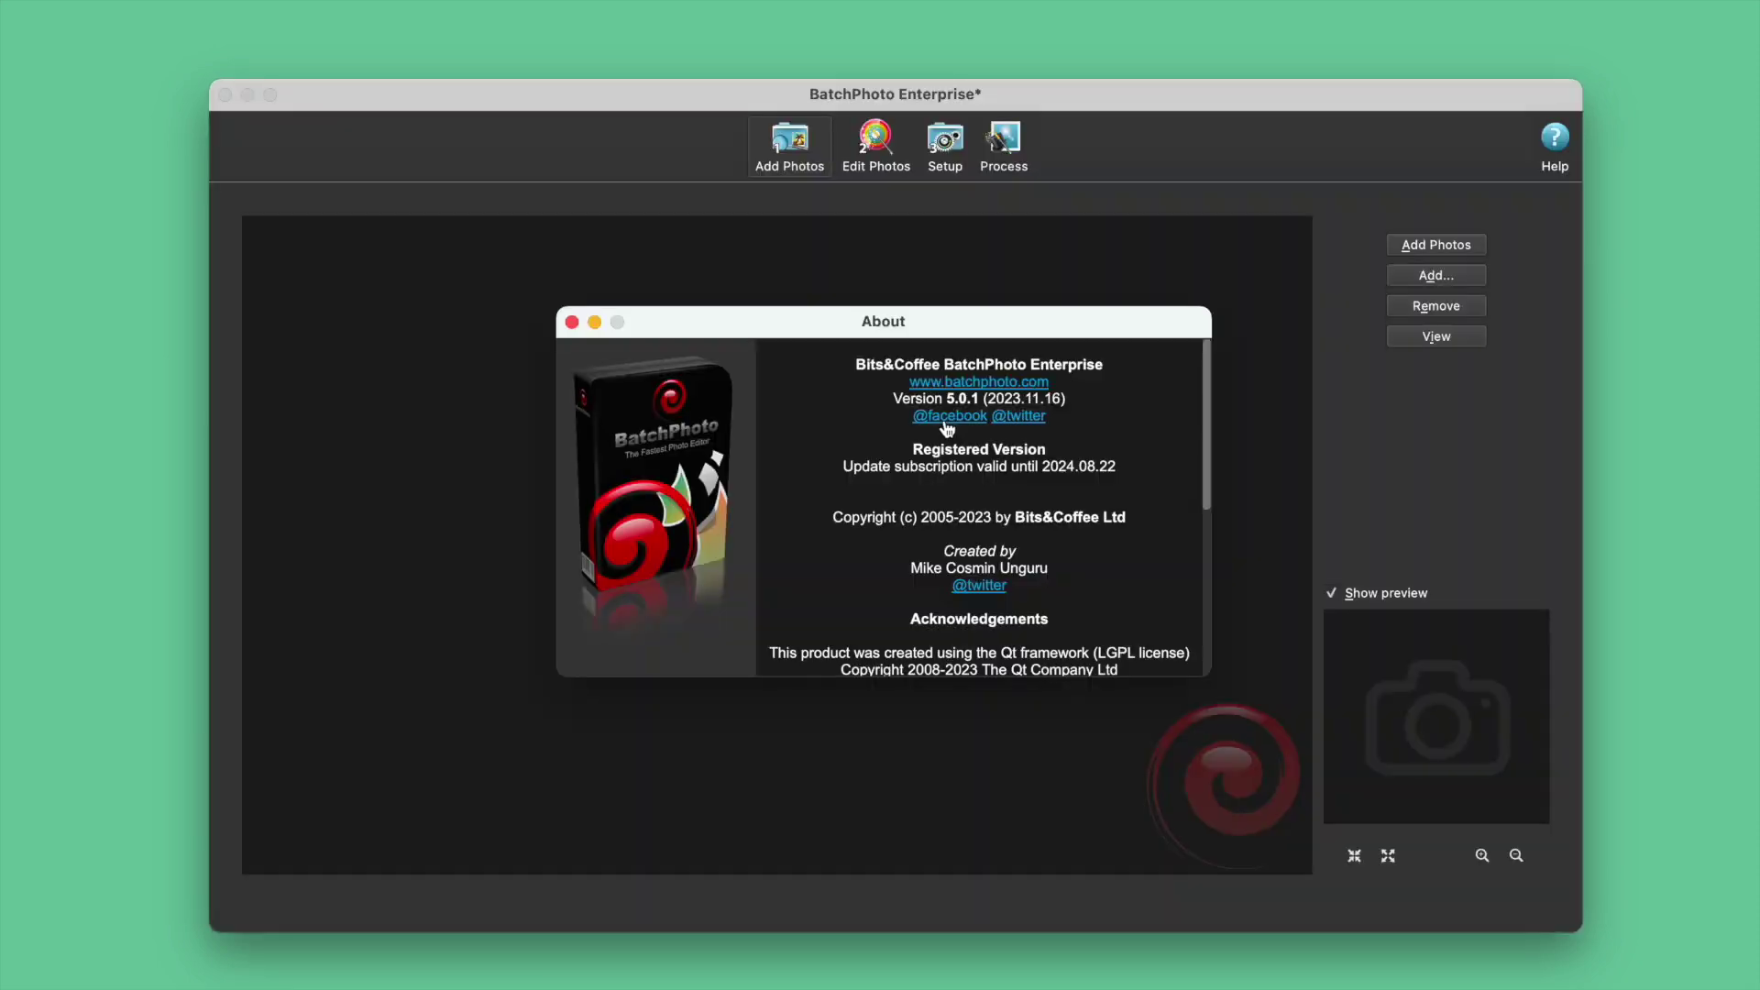
- Close the About window and drop the three beach JPEGs into the batch
click(571, 322)
click(871, 153)
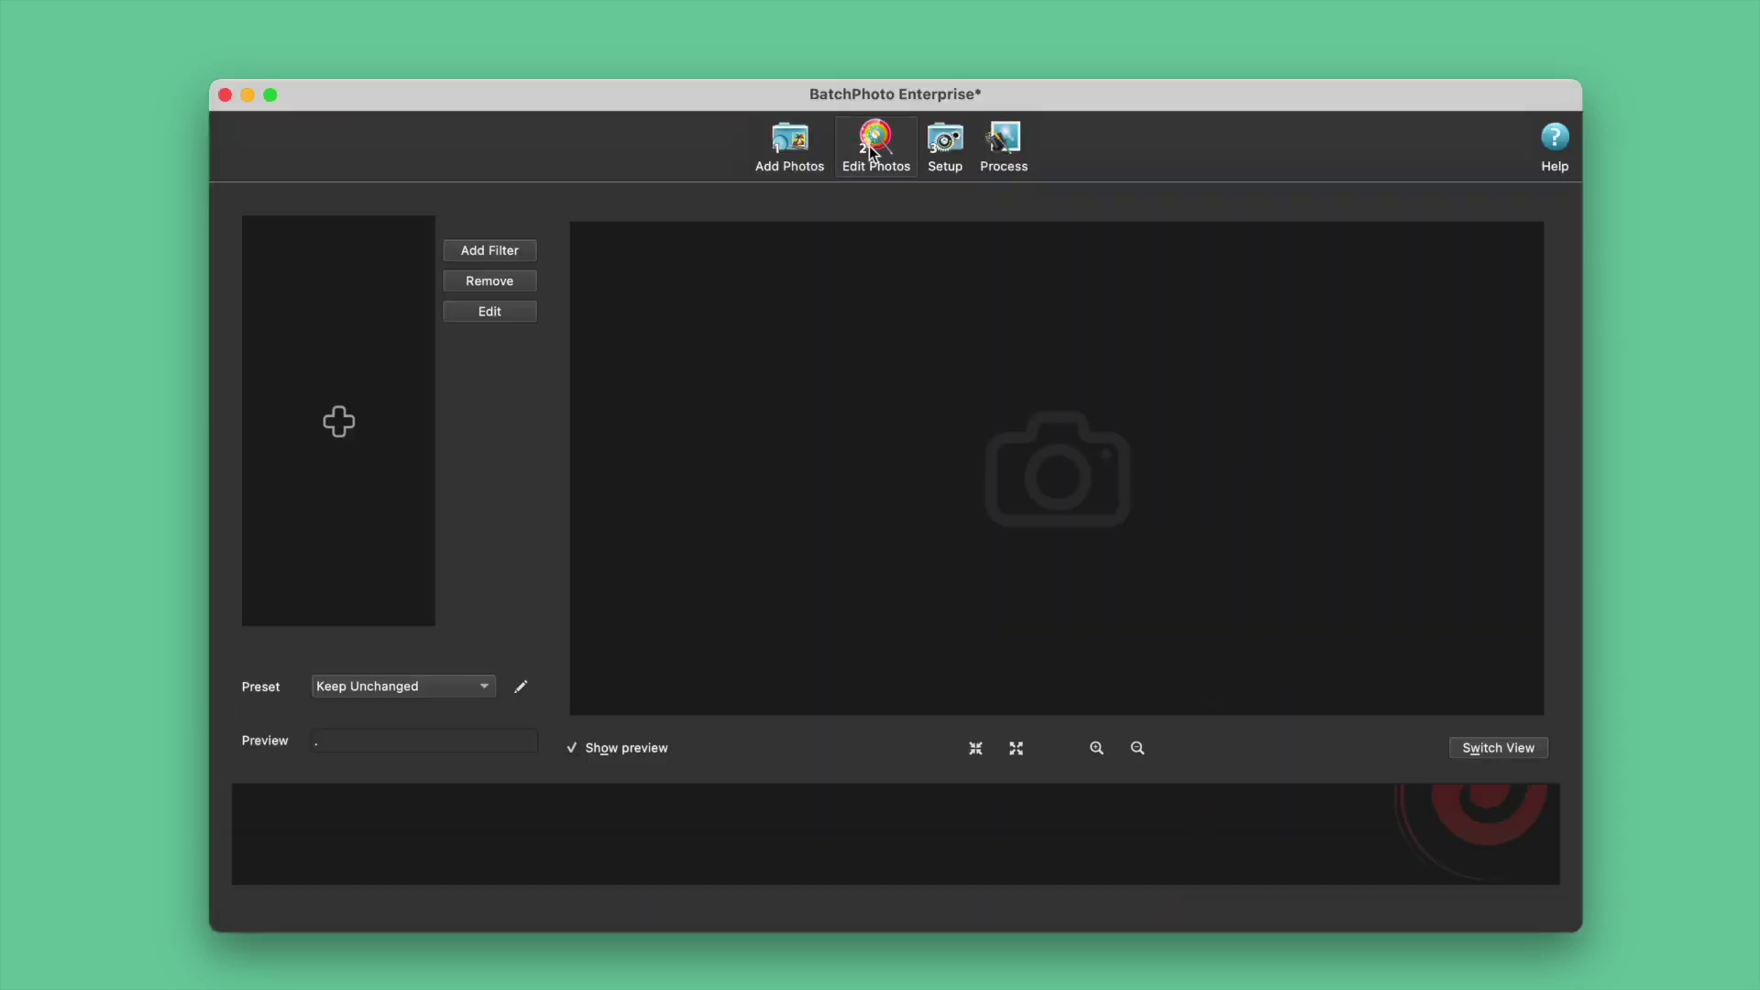
click(486, 255)
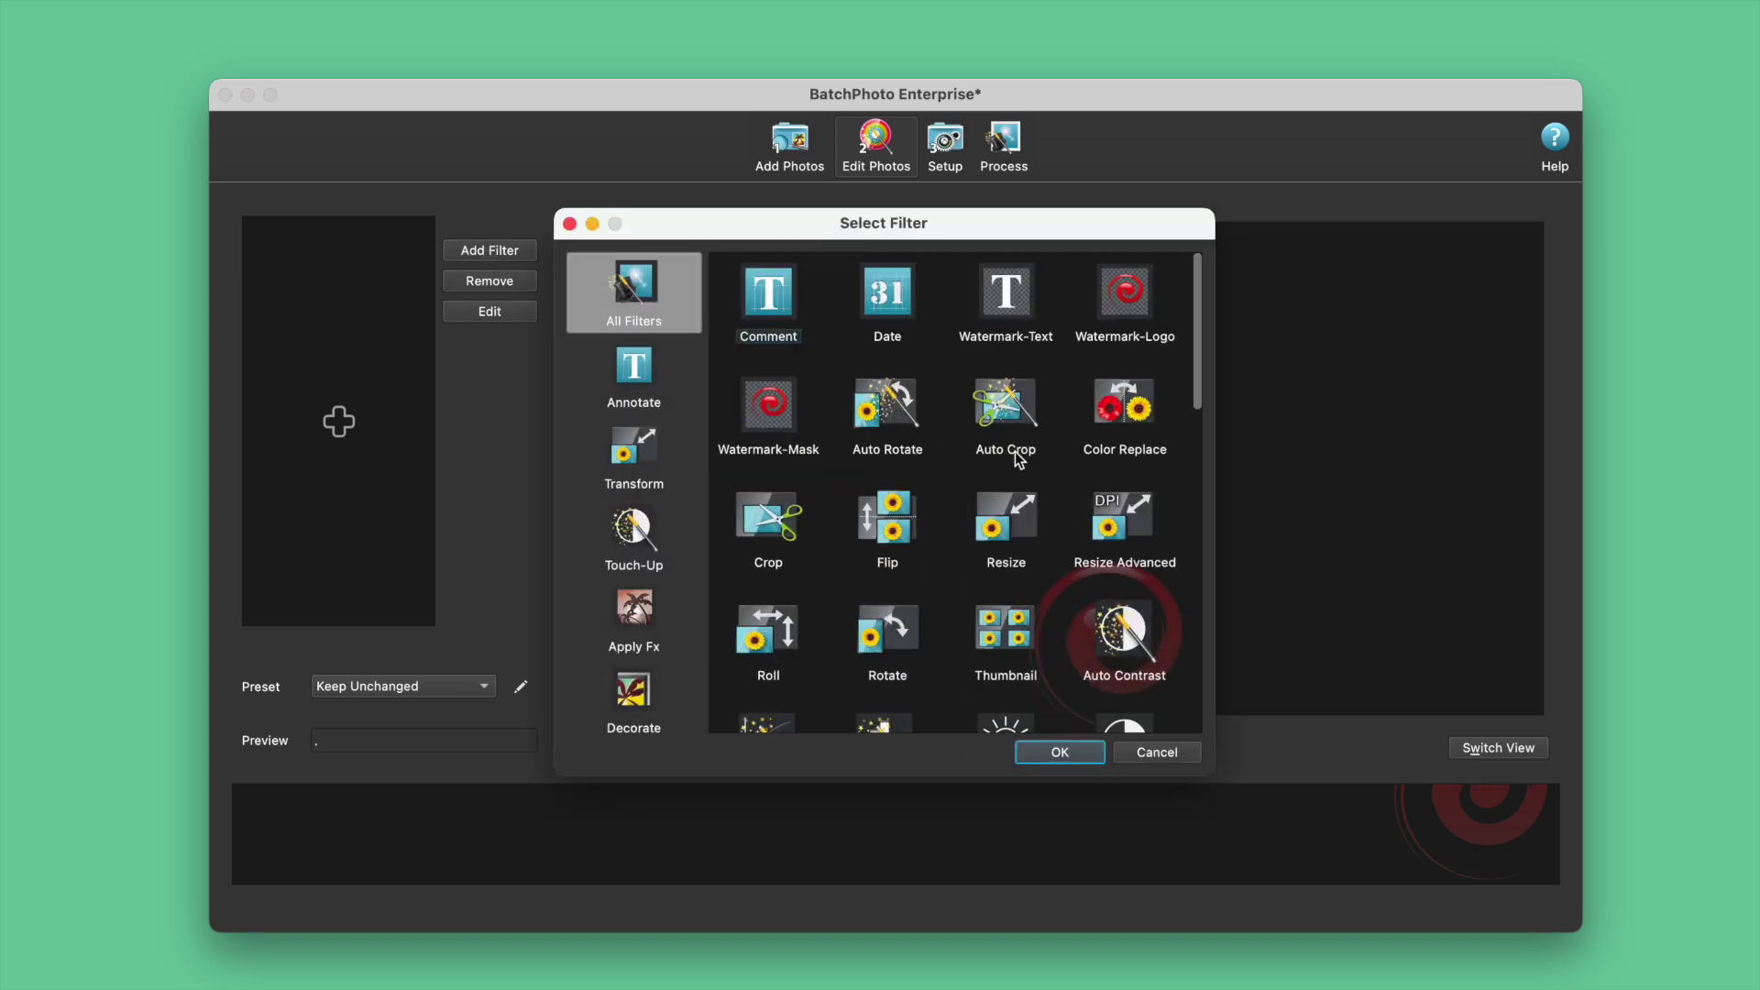
scroll(1022, 440, down, 10)
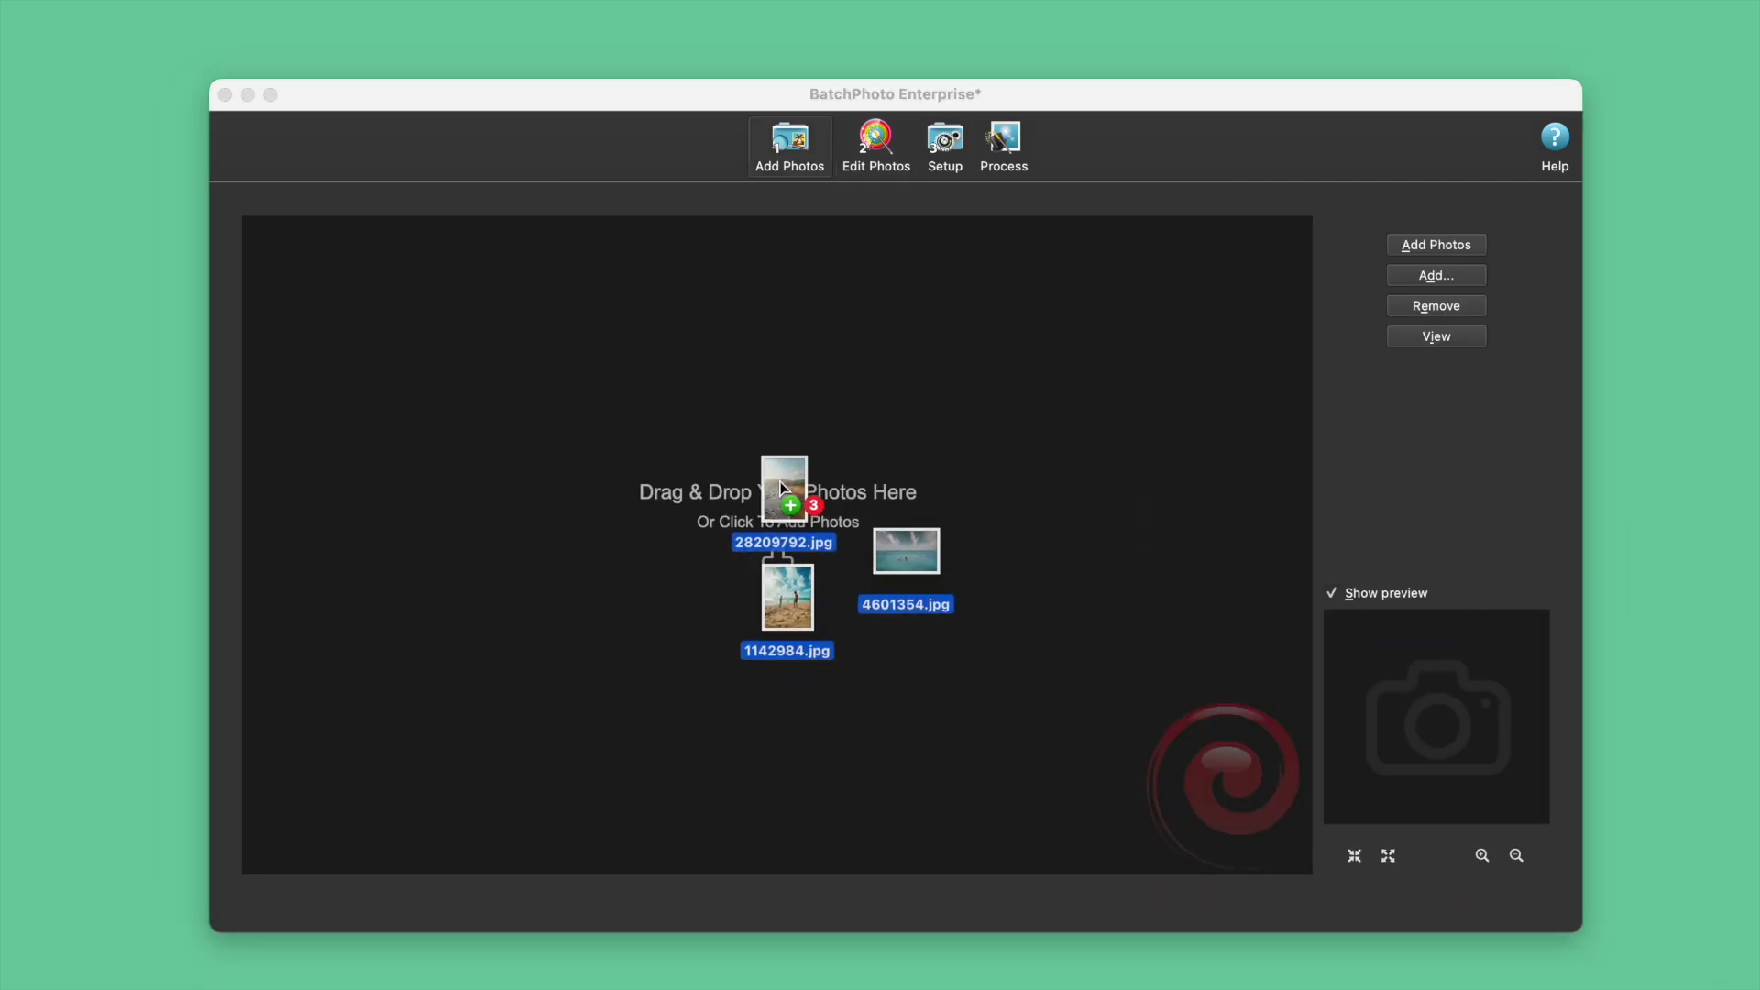
drag(797, 506, 778, 490)
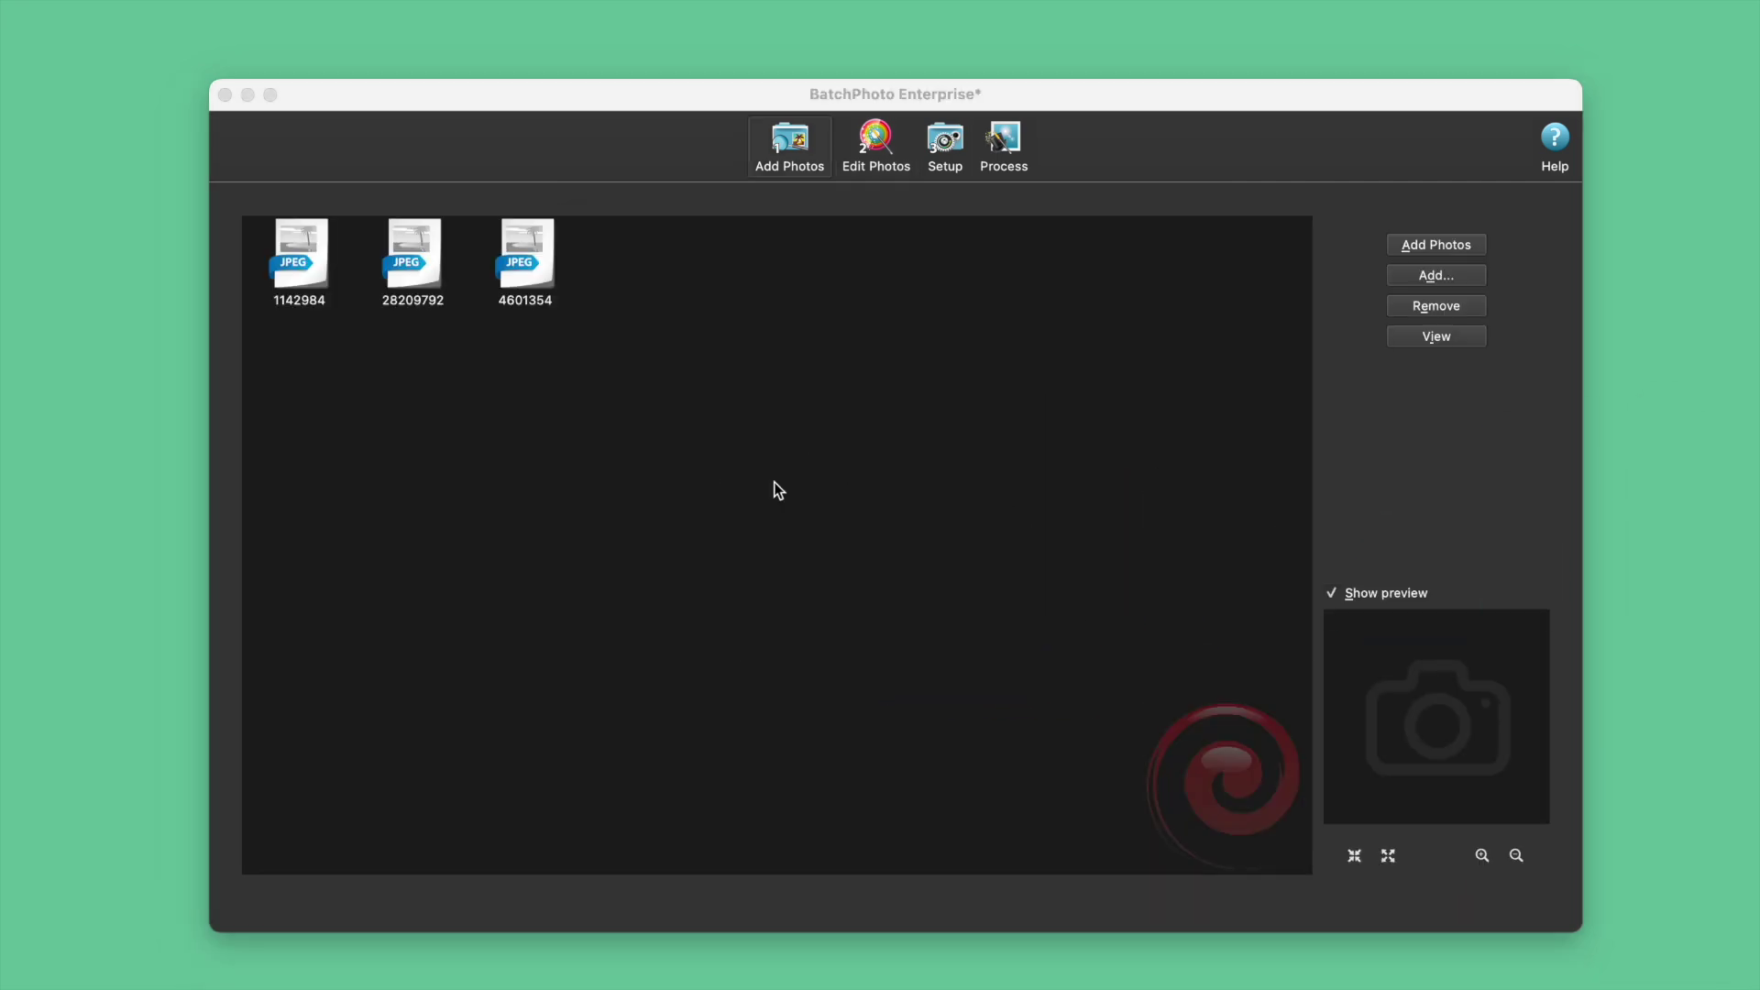
- In Edit Photos, add a Date filter to the batch
click(884, 176)
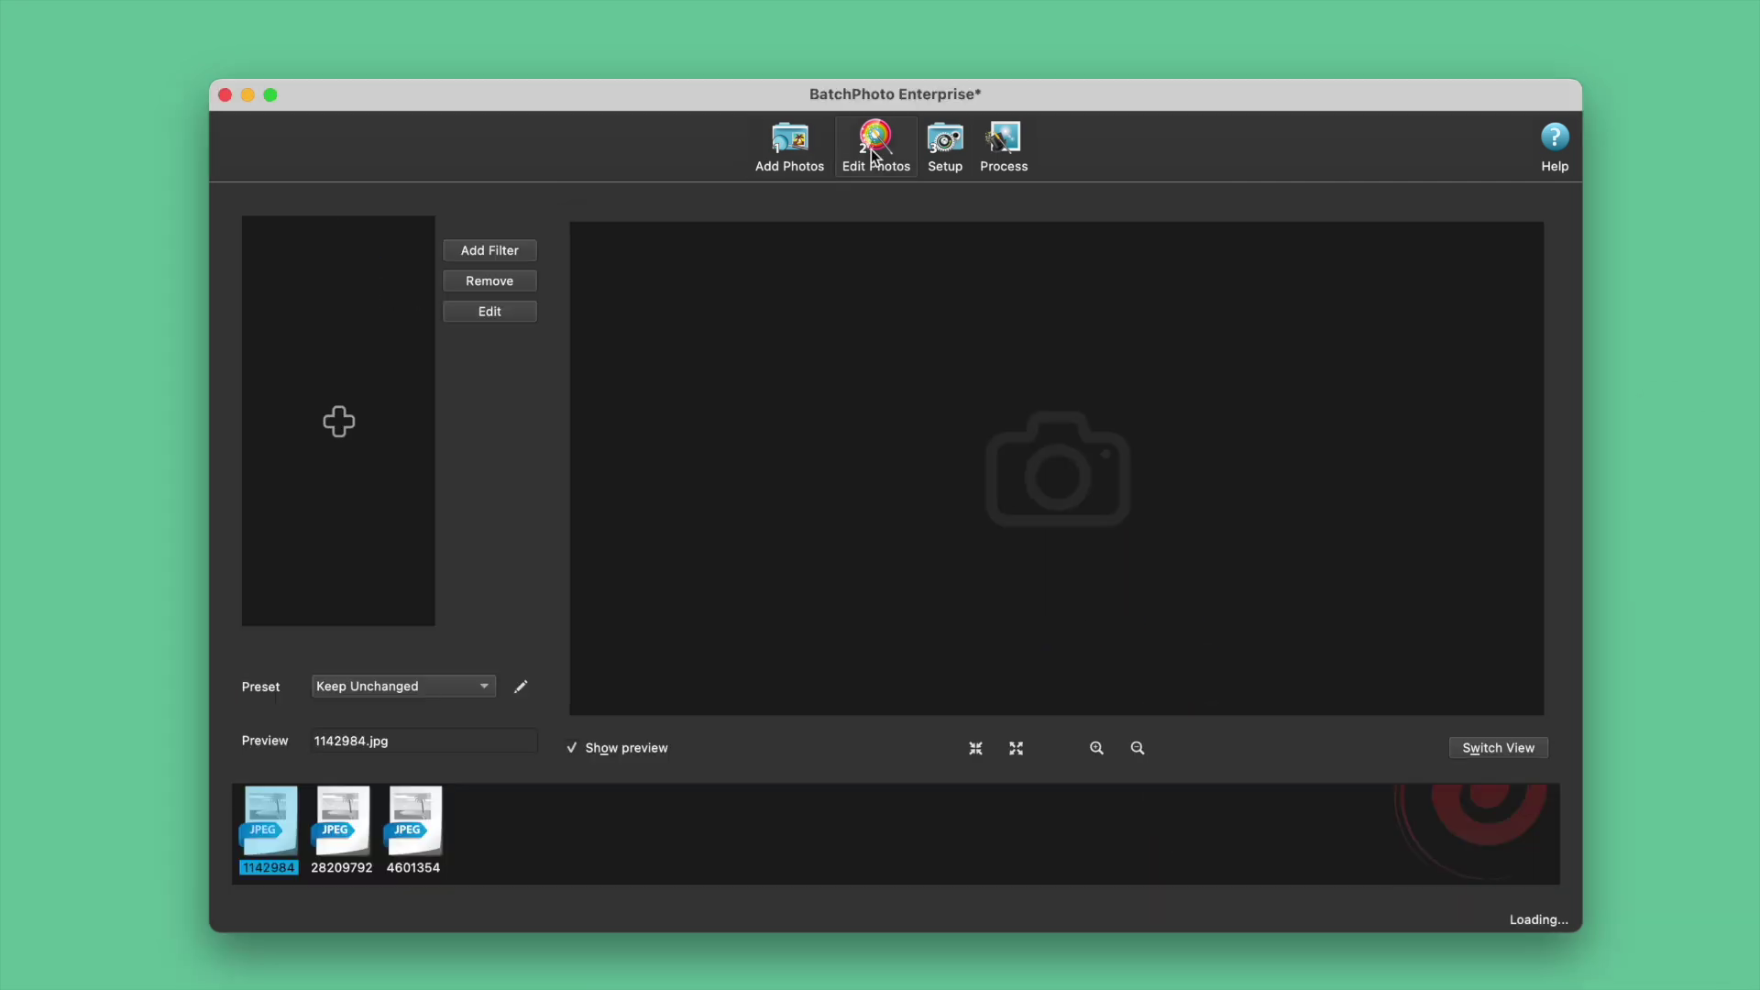
click(496, 257)
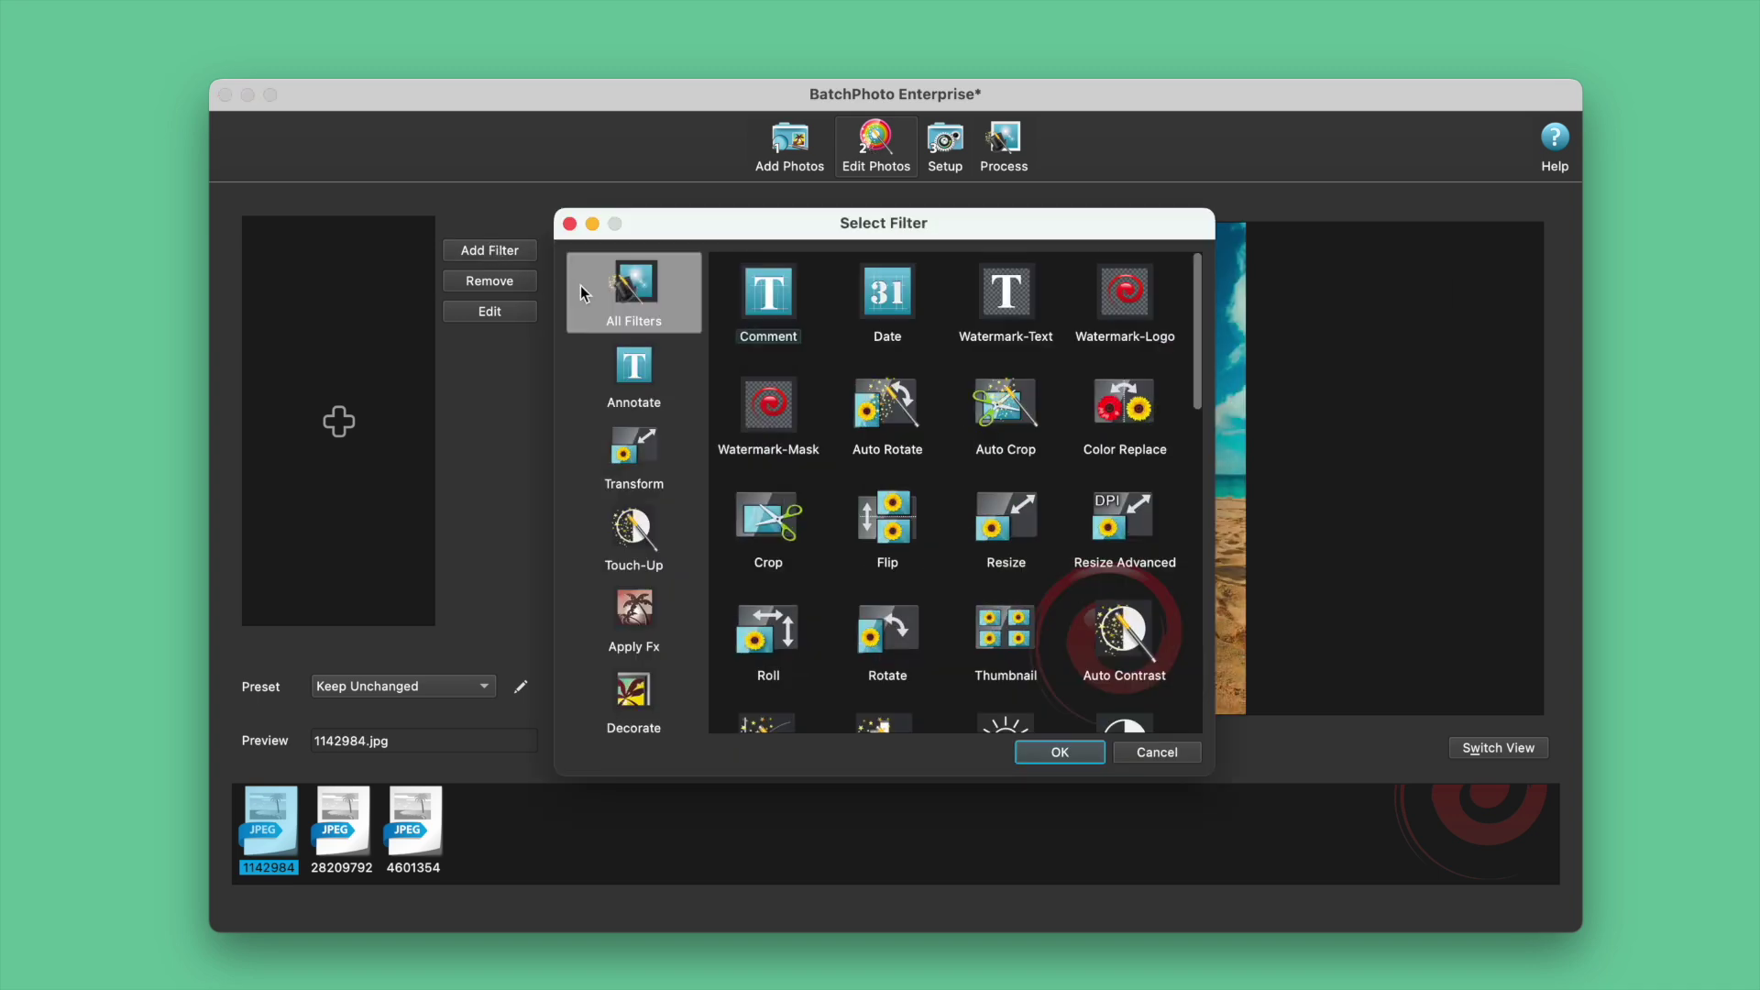
click(889, 293)
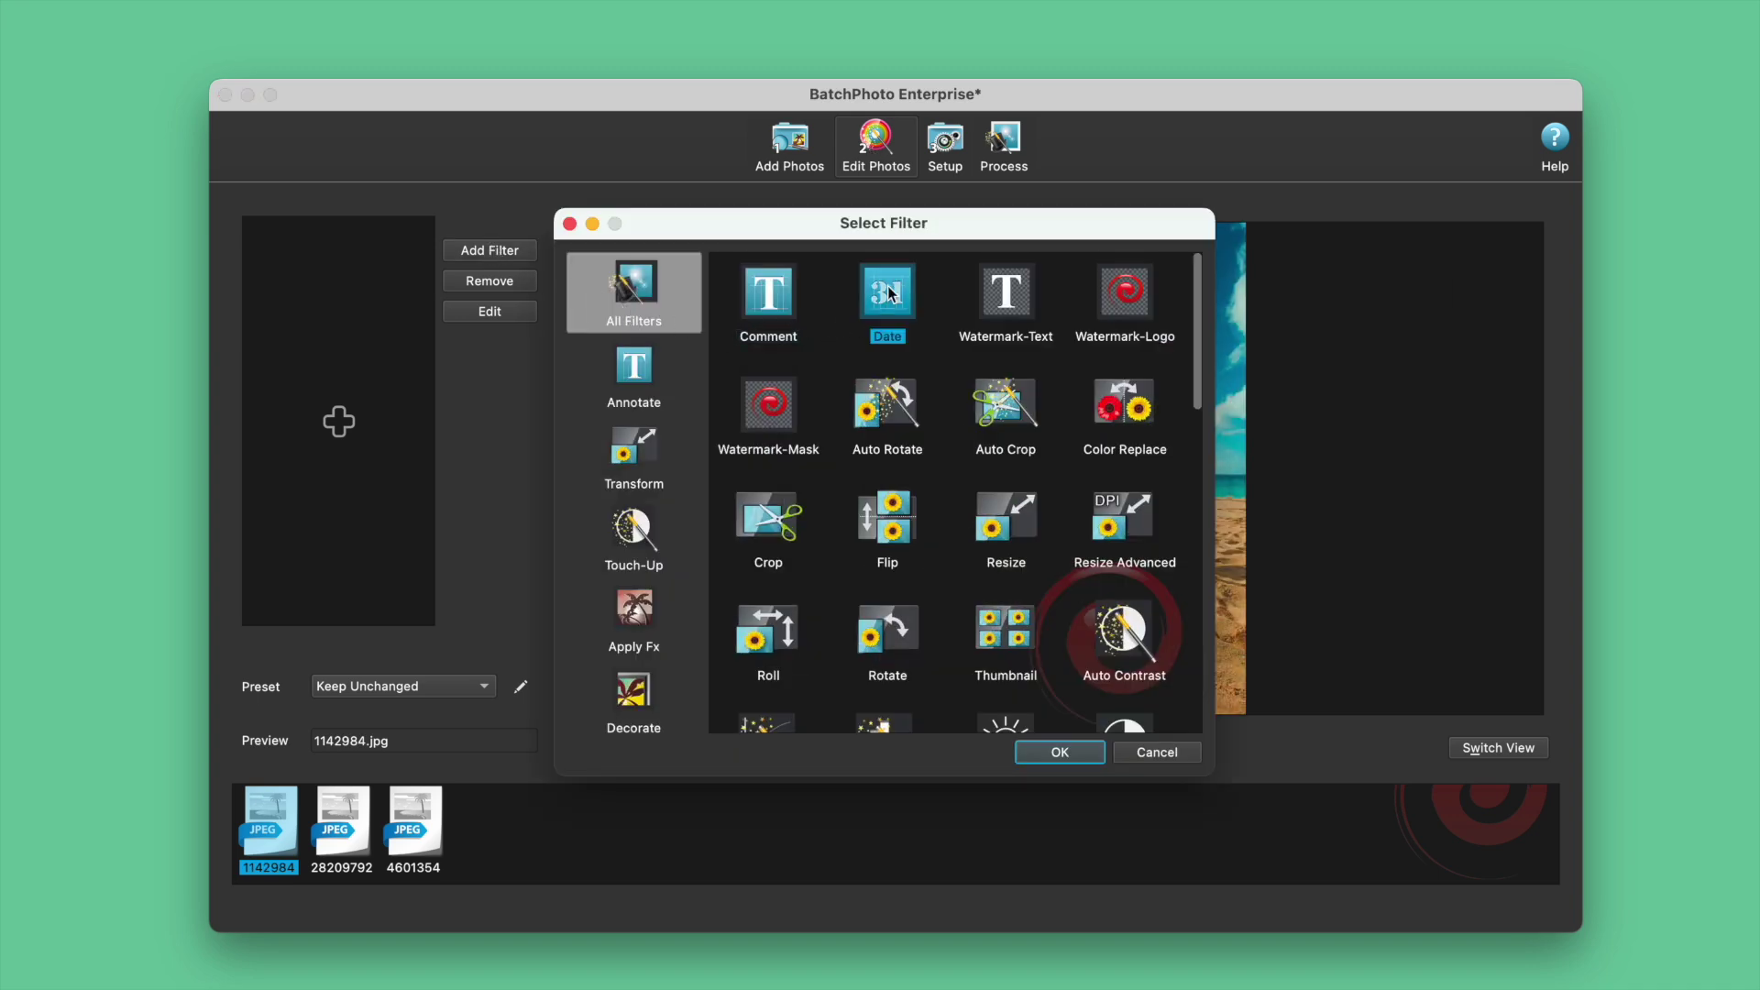
click(1052, 755)
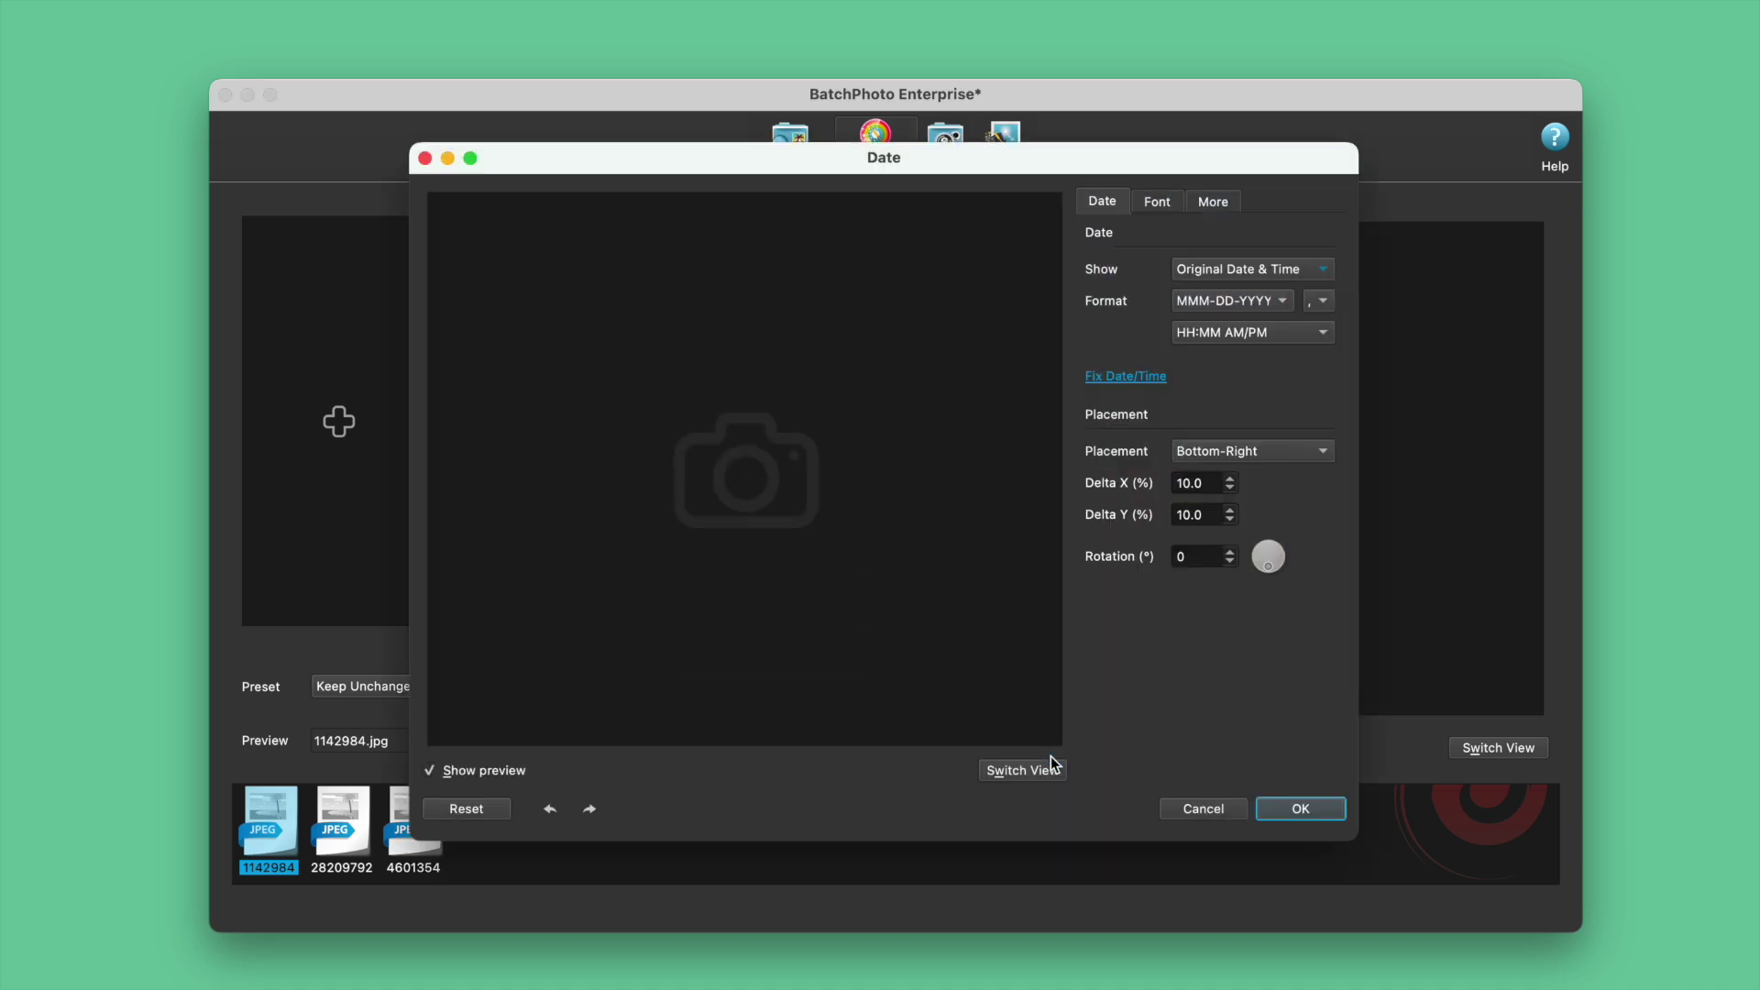
- Set the stamp to show the current date and time at Bottom-Right
click(1198, 271)
click(1213, 341)
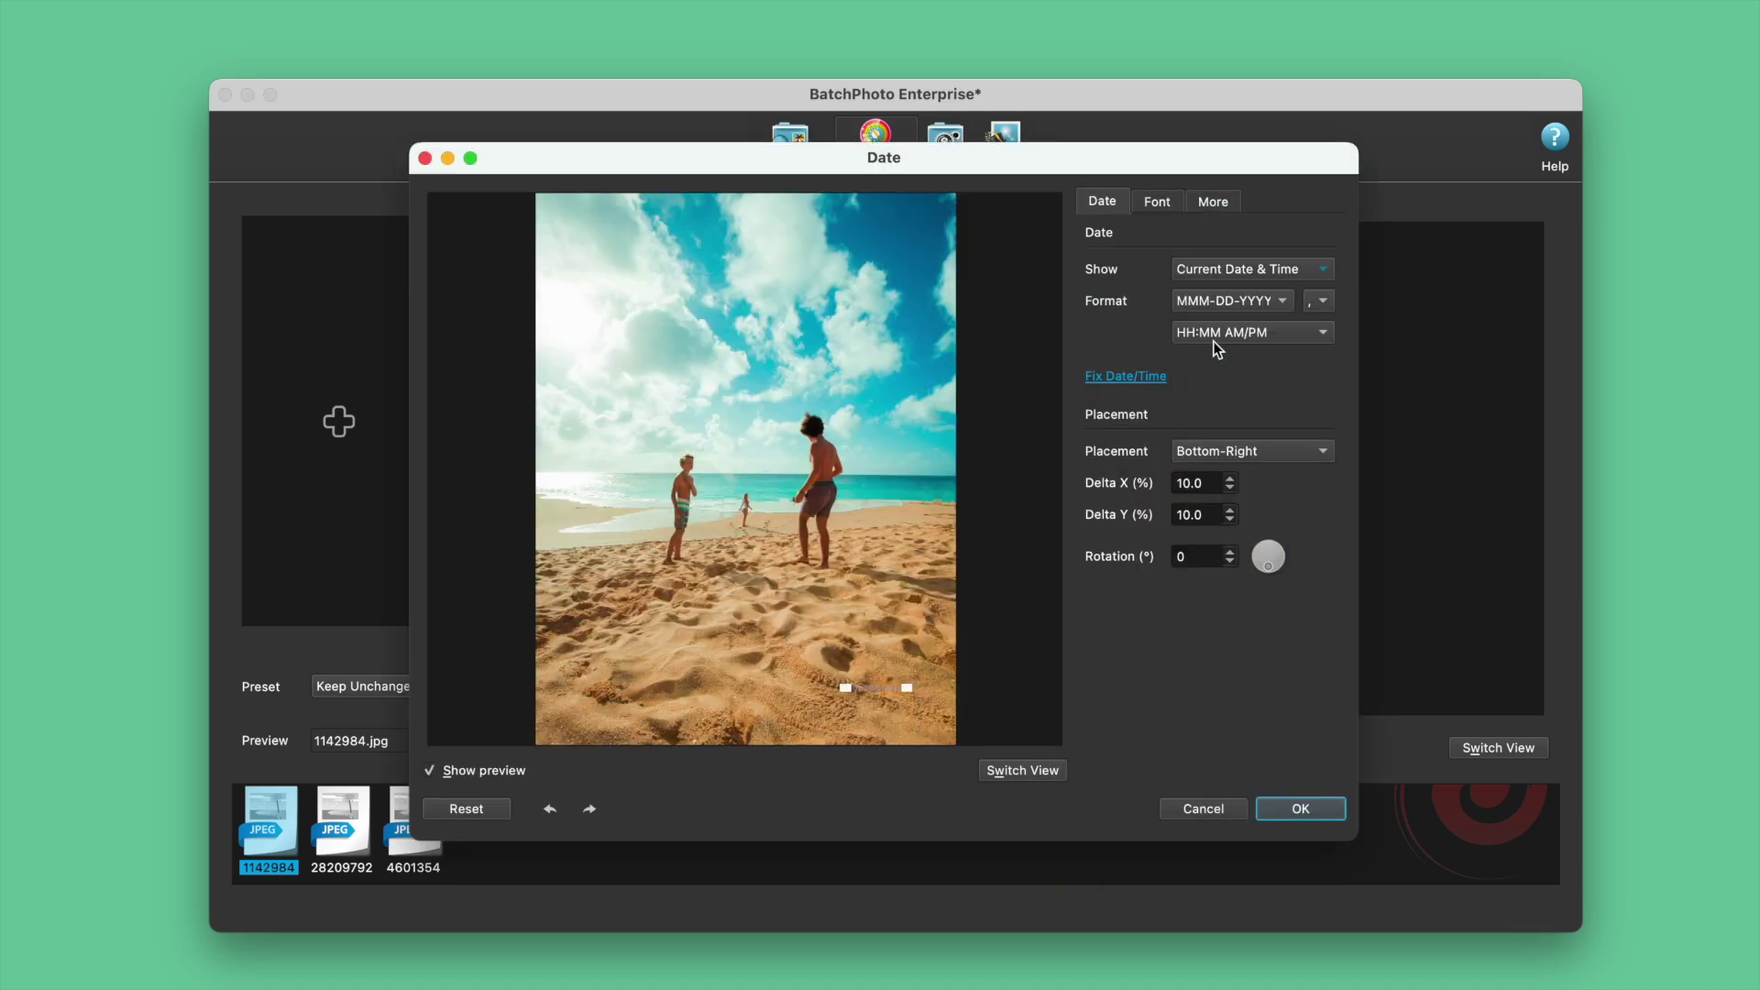
click(1263, 450)
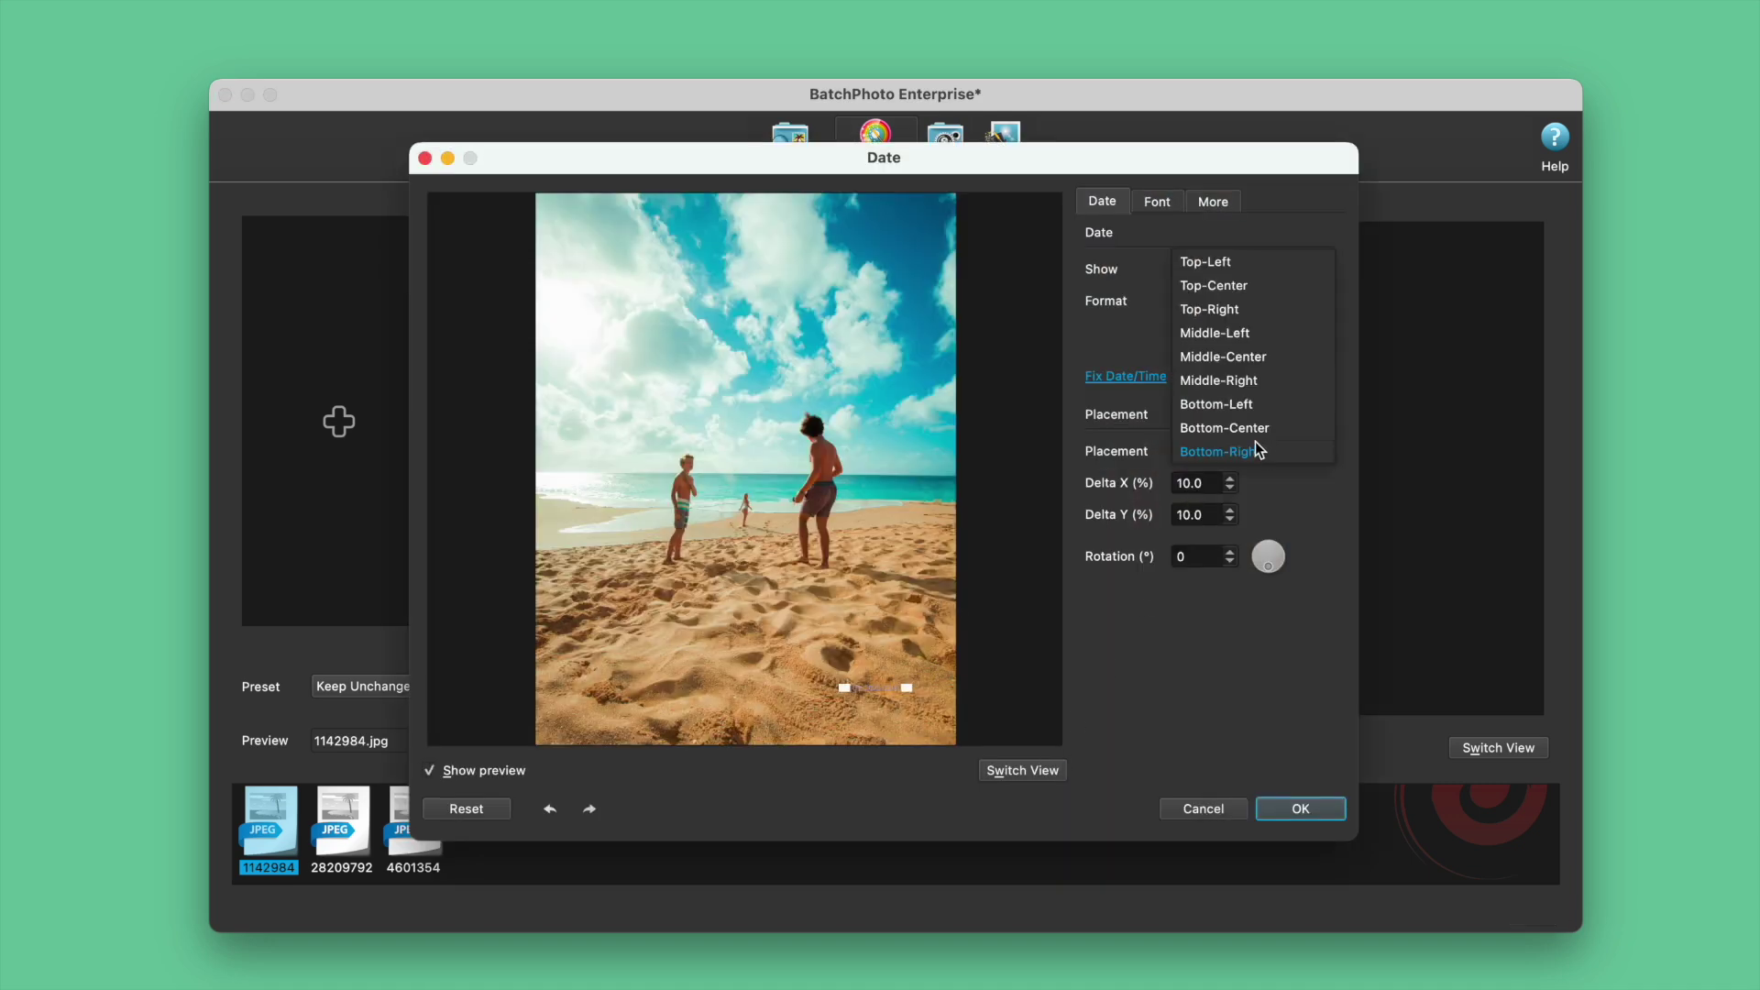
click(1253, 449)
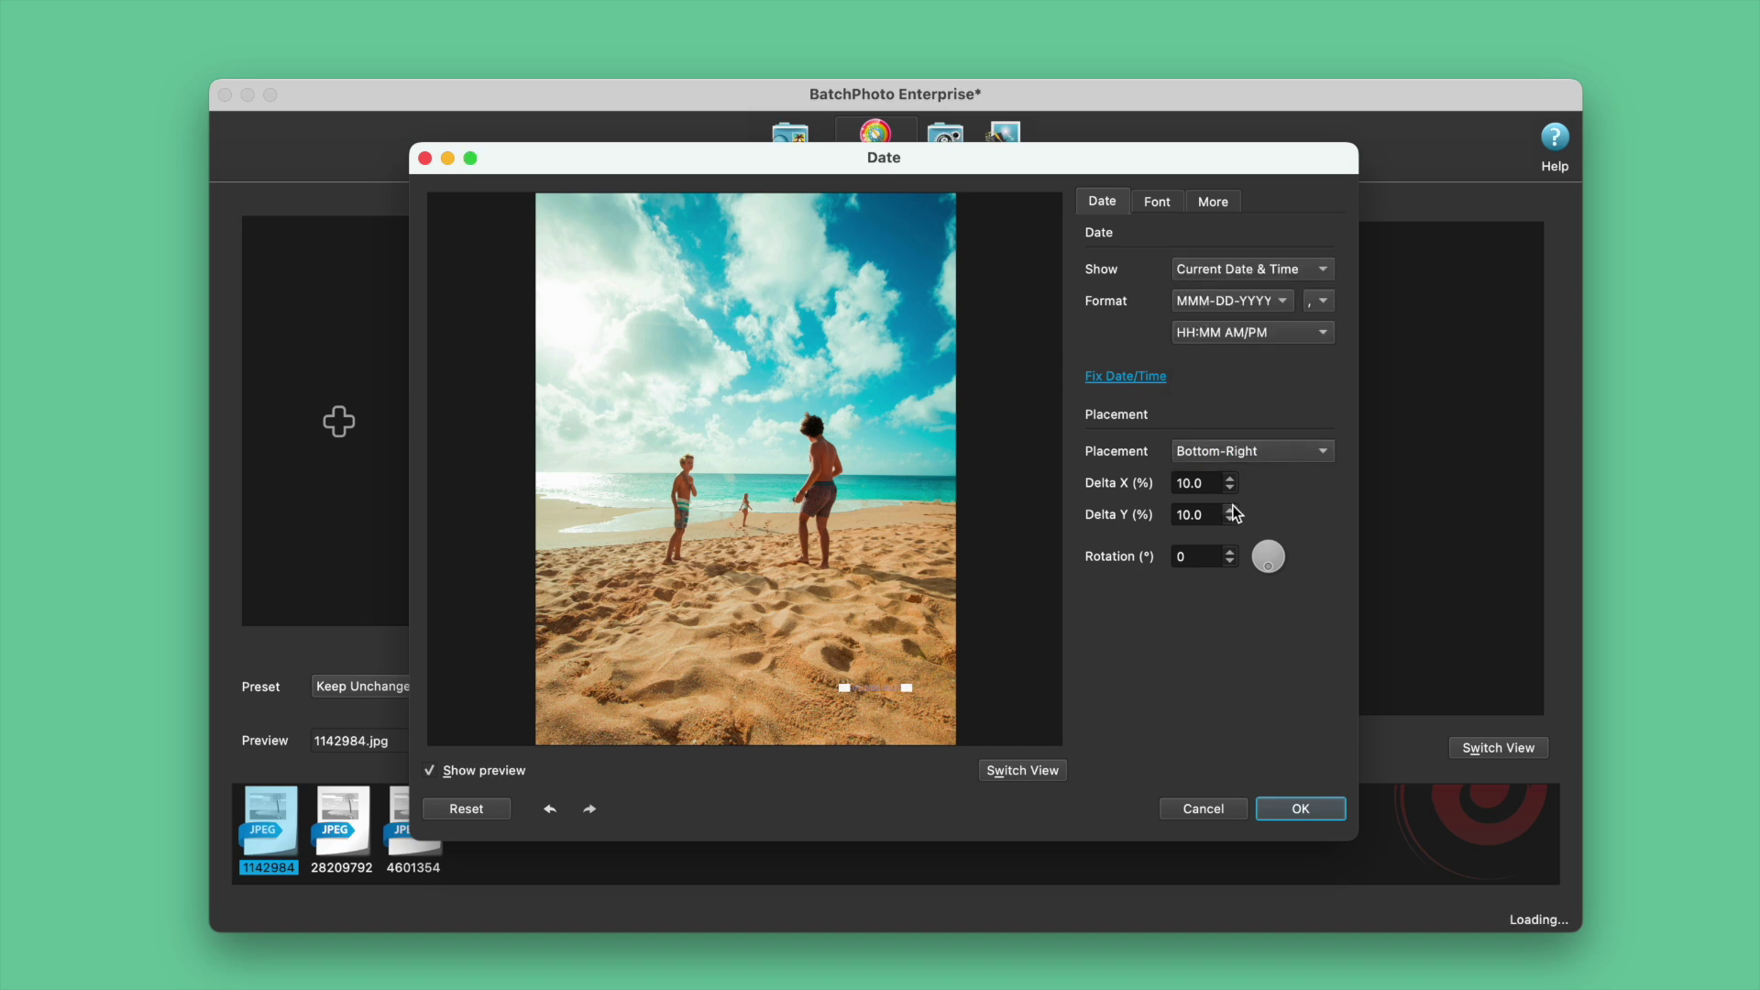
- Make the date stamp font bold and its colour white
click(1157, 202)
click(1214, 269)
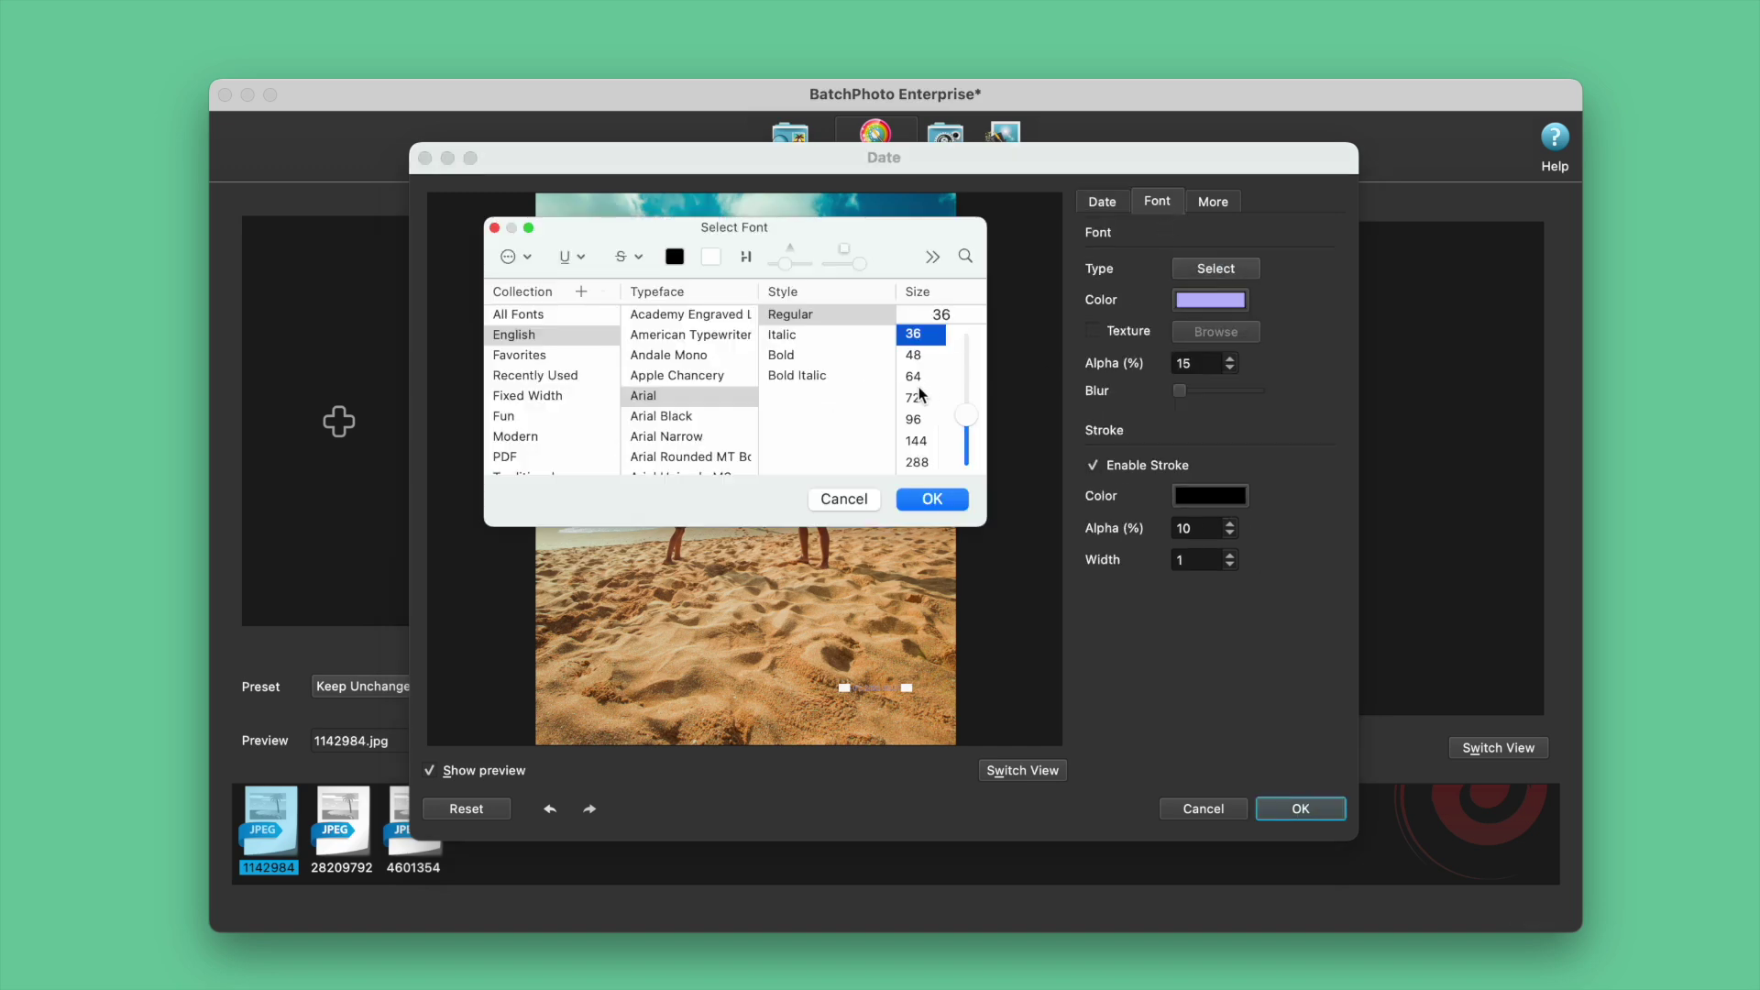
click(777, 356)
click(929, 499)
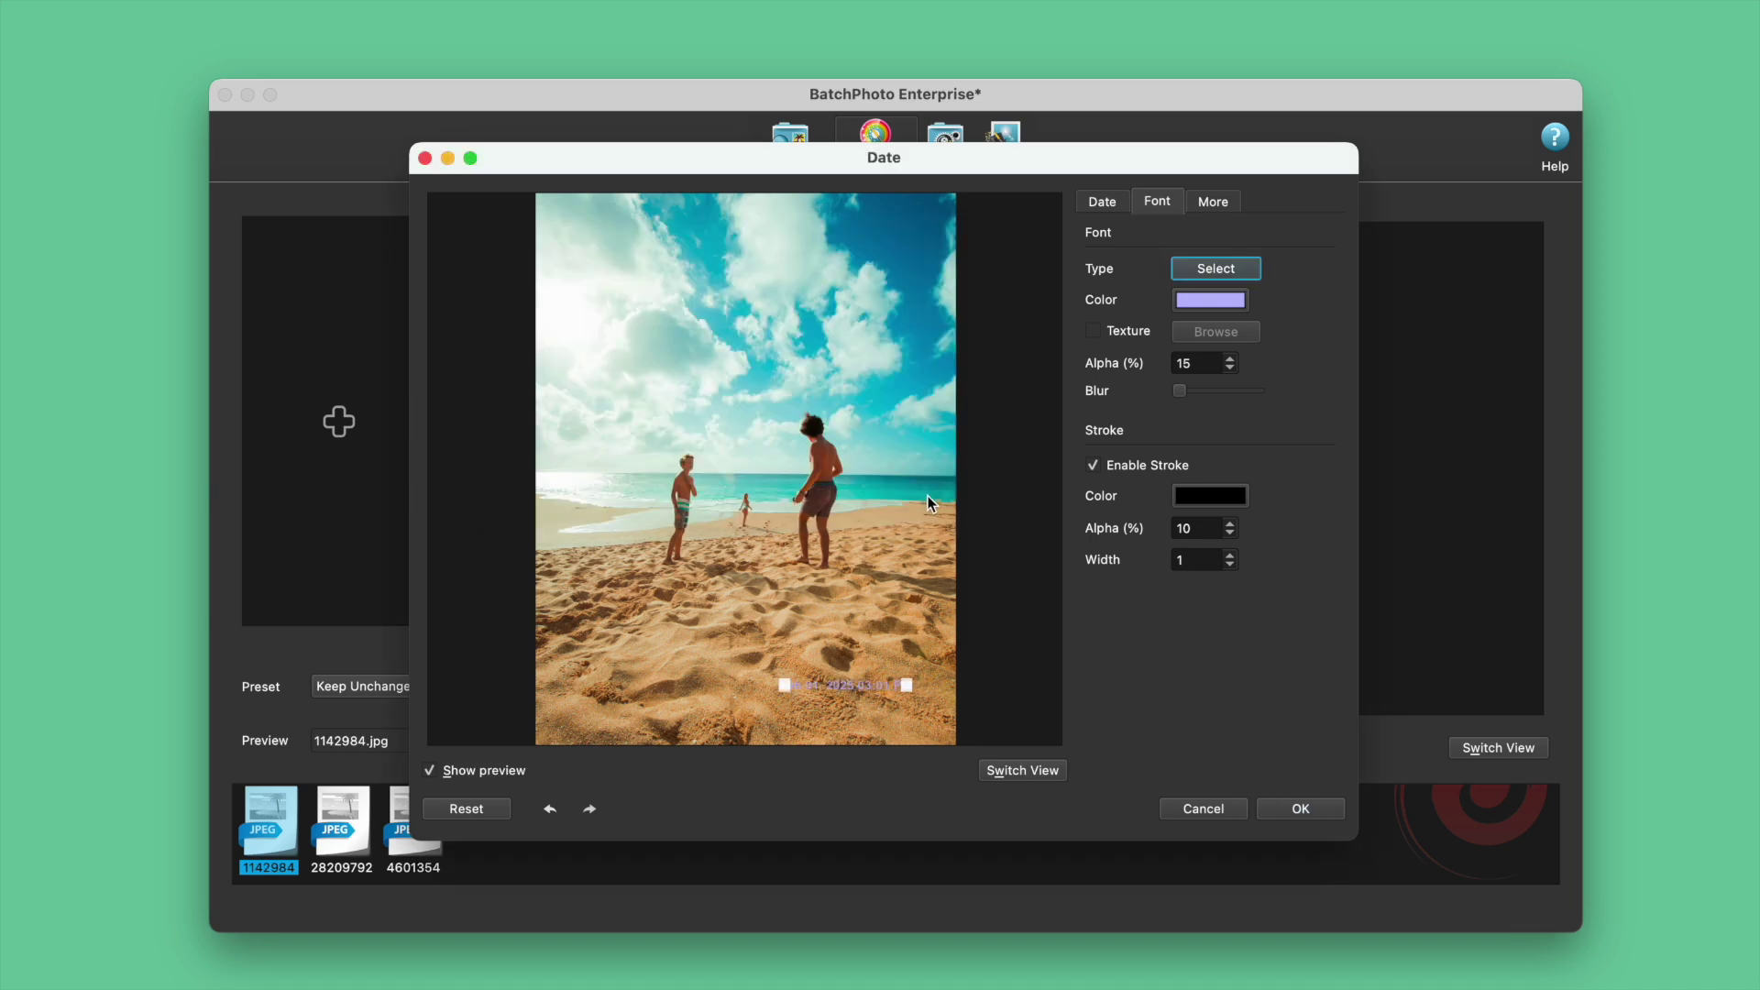
click(1222, 300)
click(596, 442)
click(679, 593)
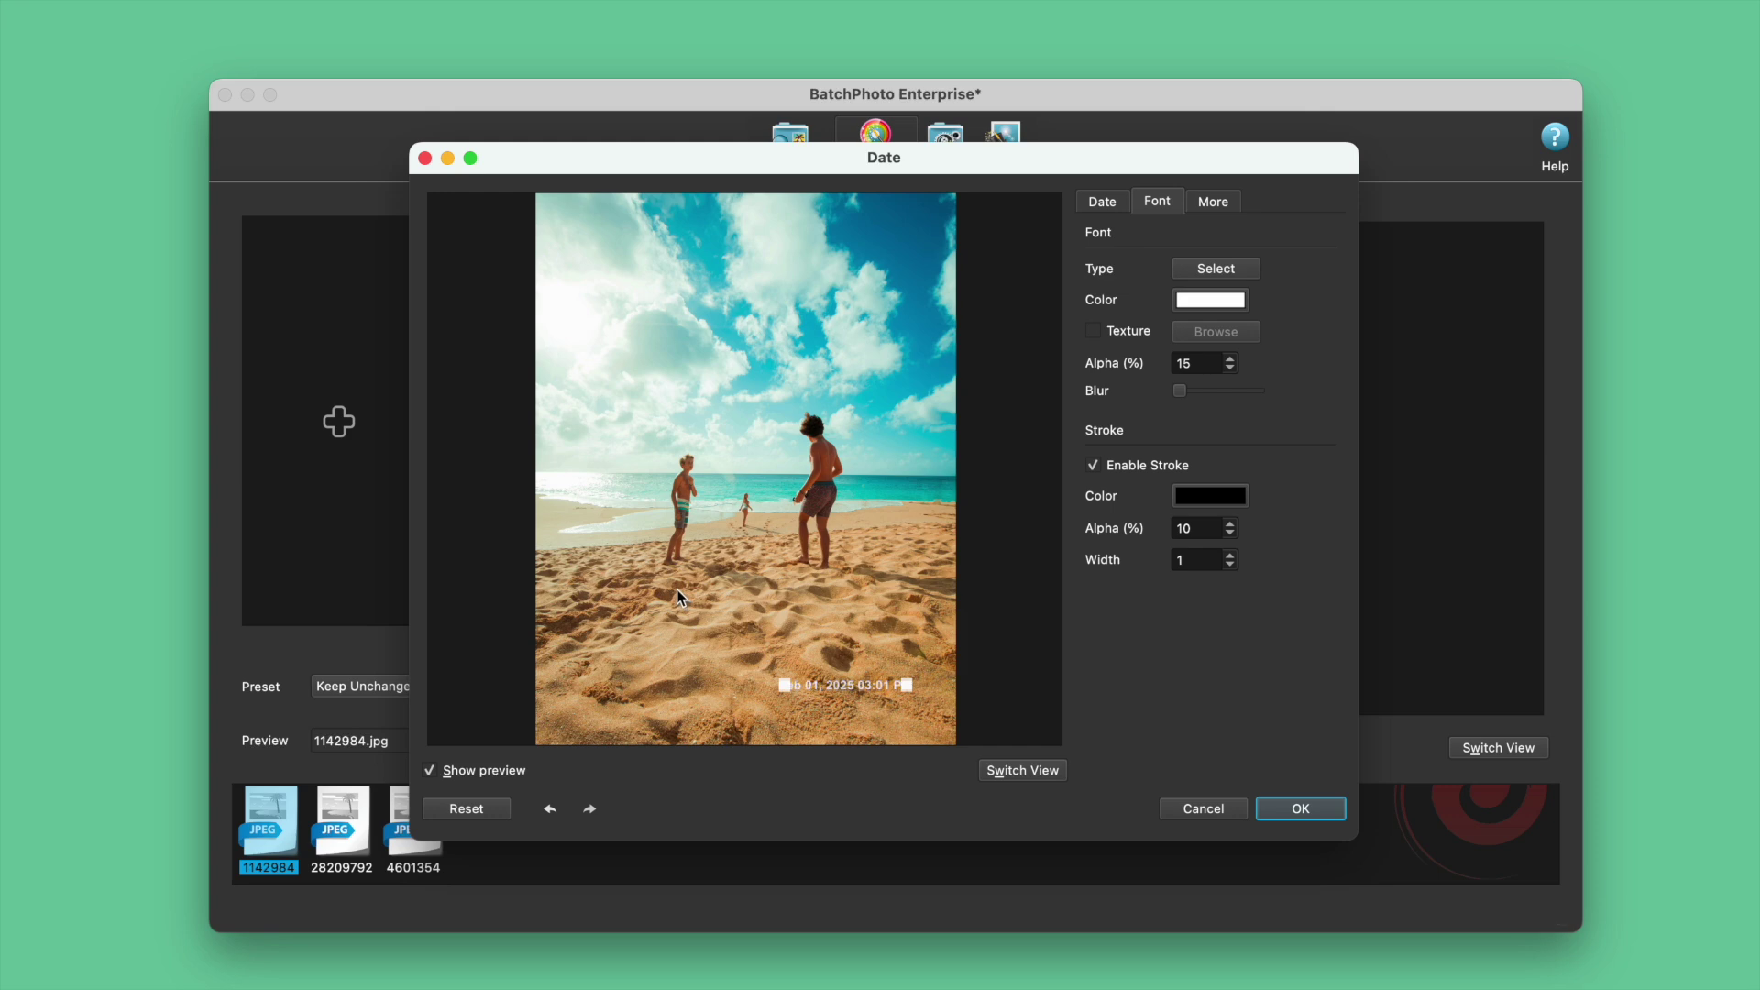
- Nudge the stamp lower in the preview, review shadow and box settings, and confirm
drag(880, 685, 841, 708)
click(1021, 774)
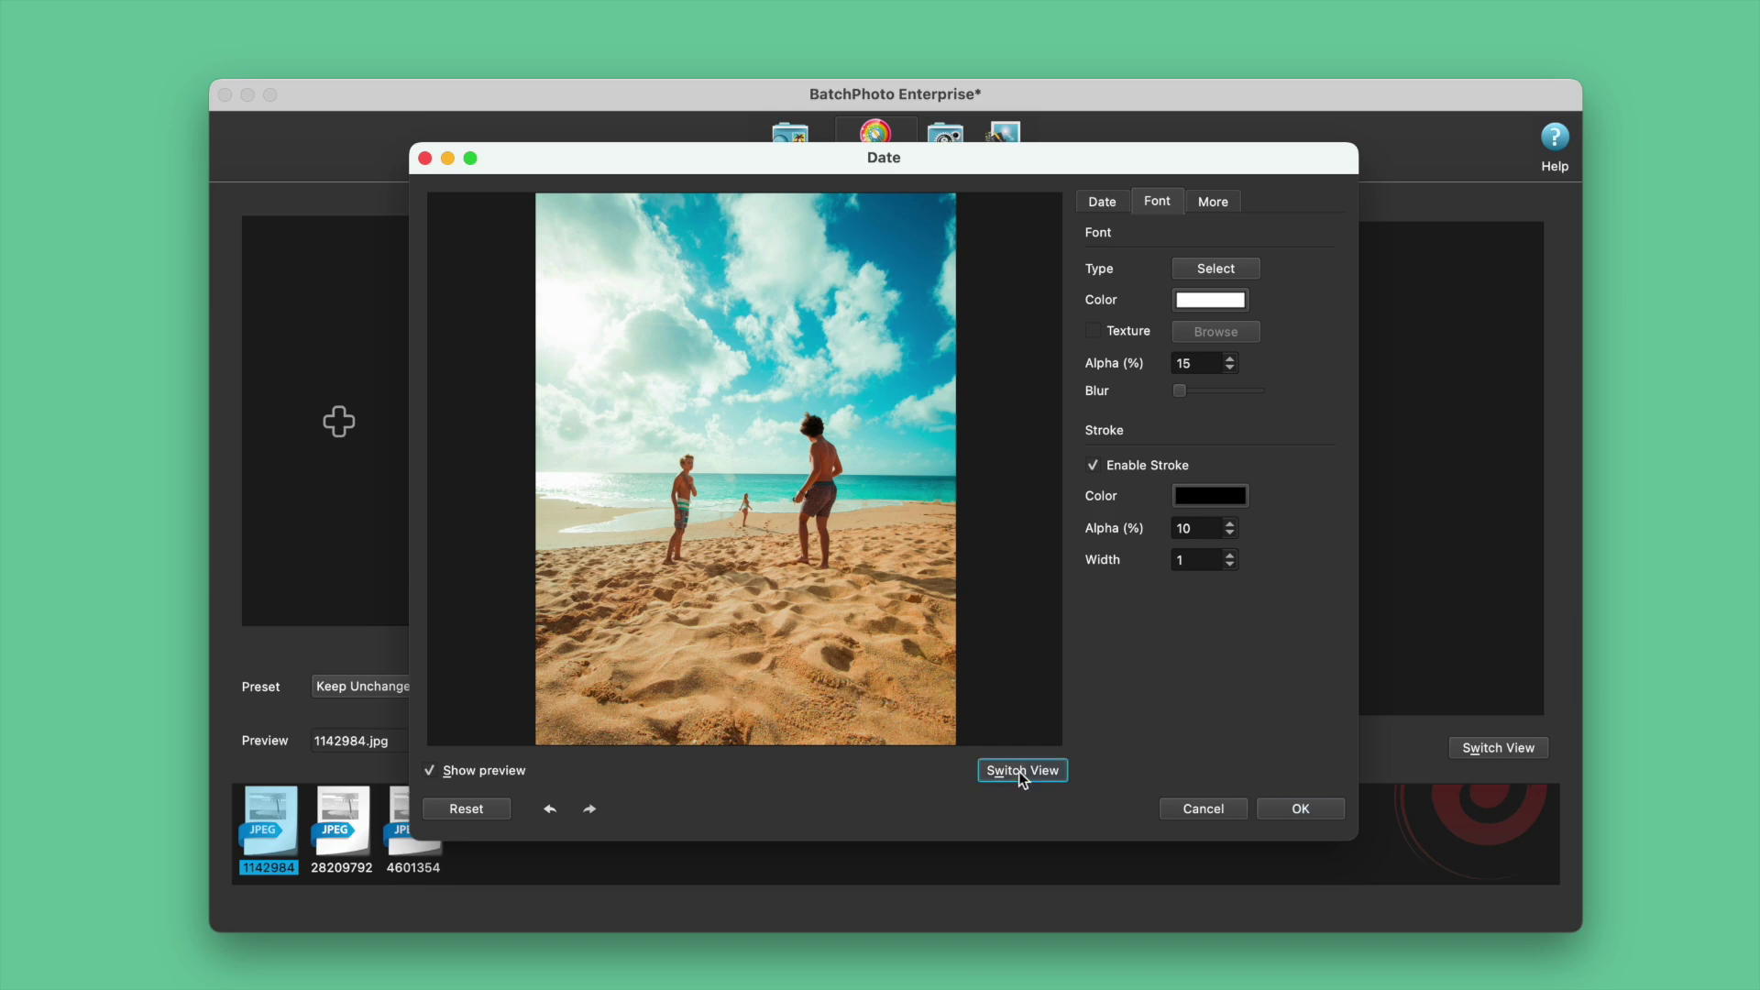
click(1214, 204)
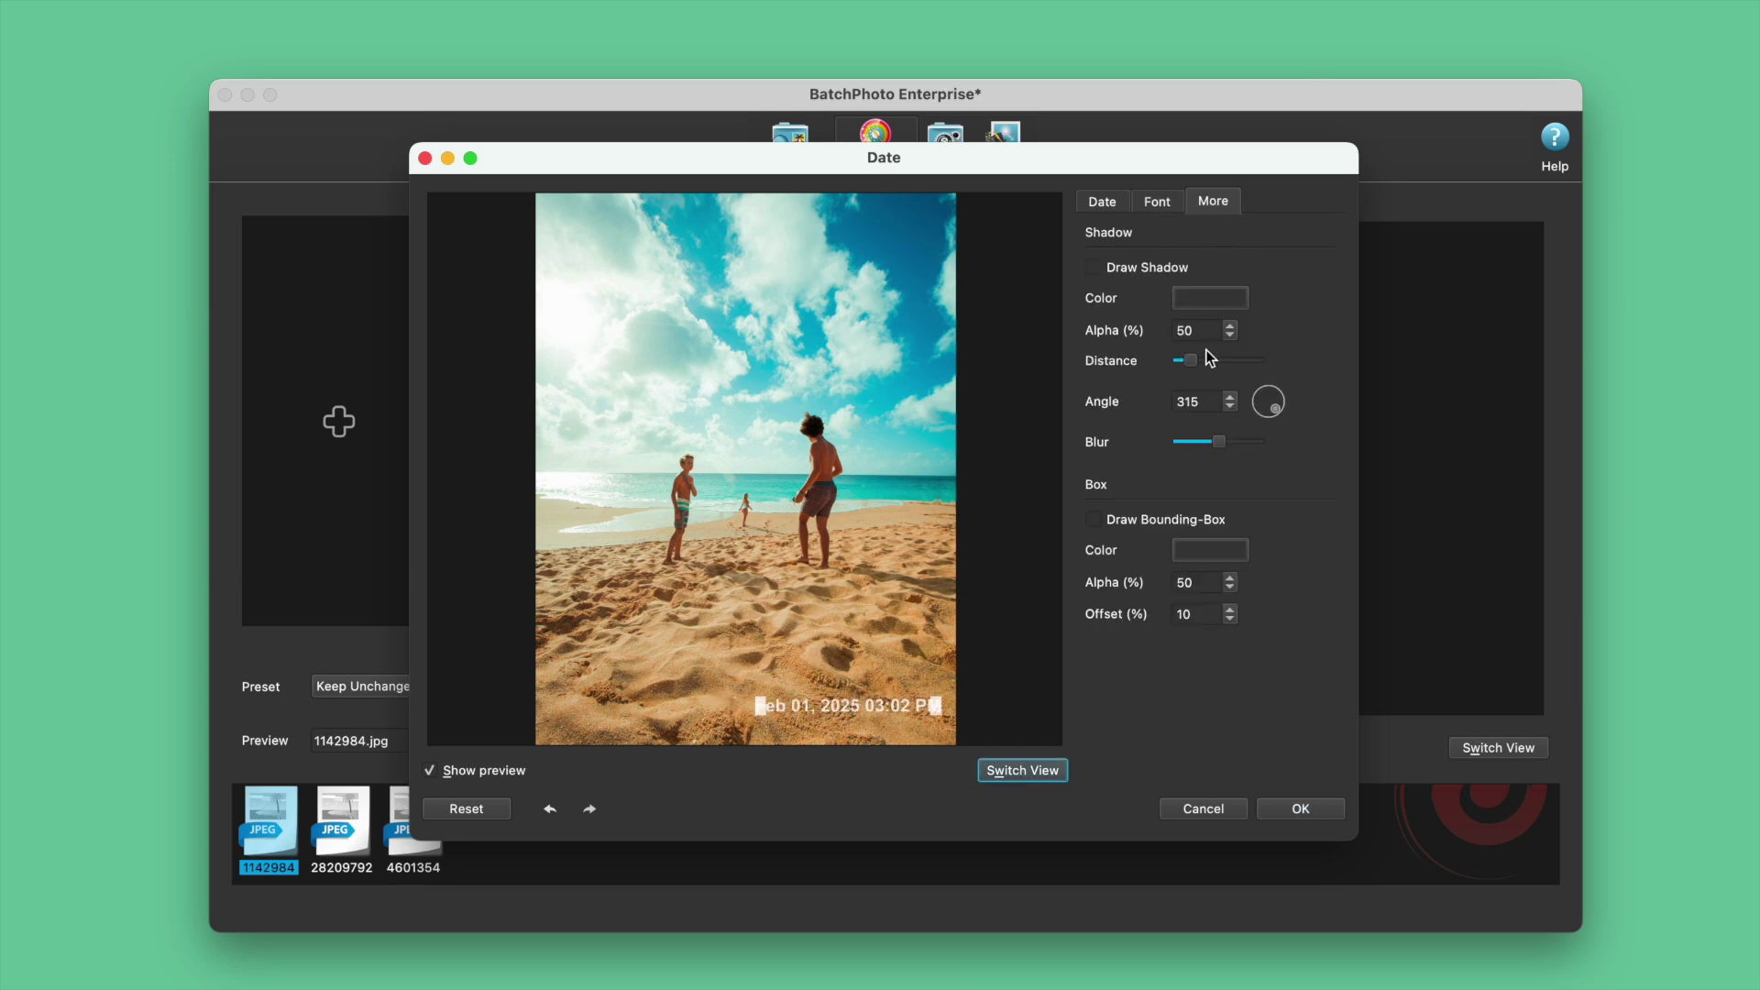
click(1294, 811)
- Keep the original output format and process all 3 photos
click(945, 142)
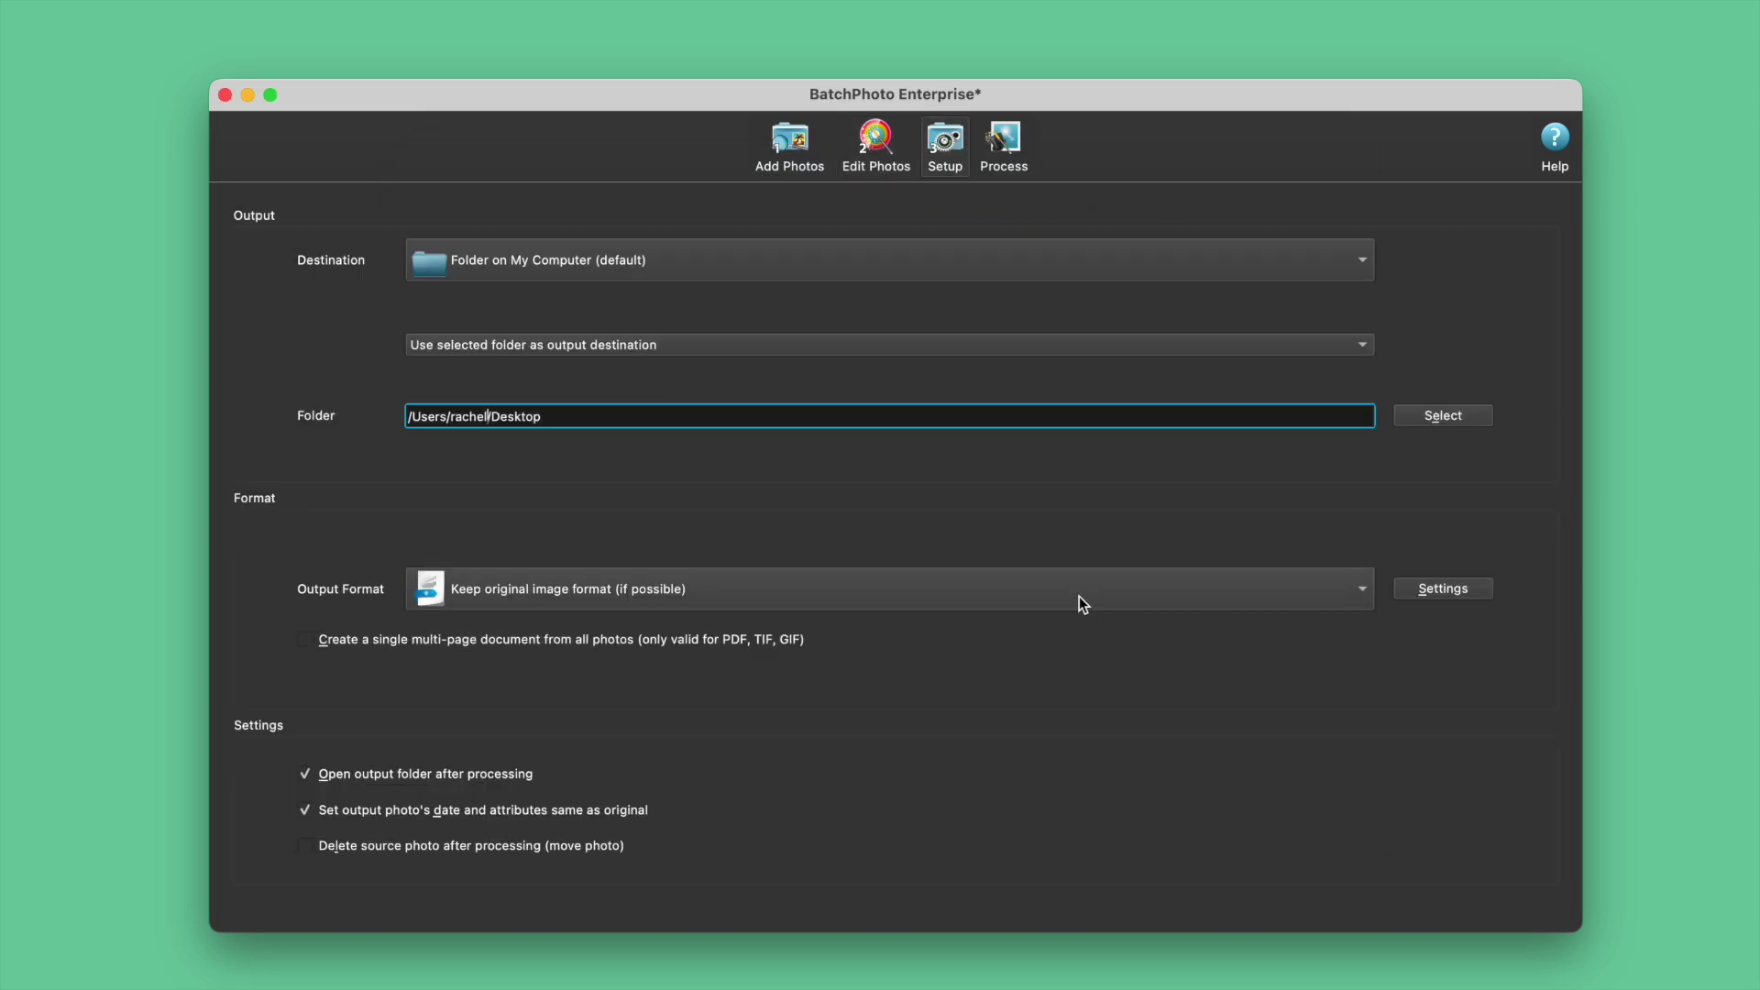
click(1080, 594)
key(Escape)
click(1000, 144)
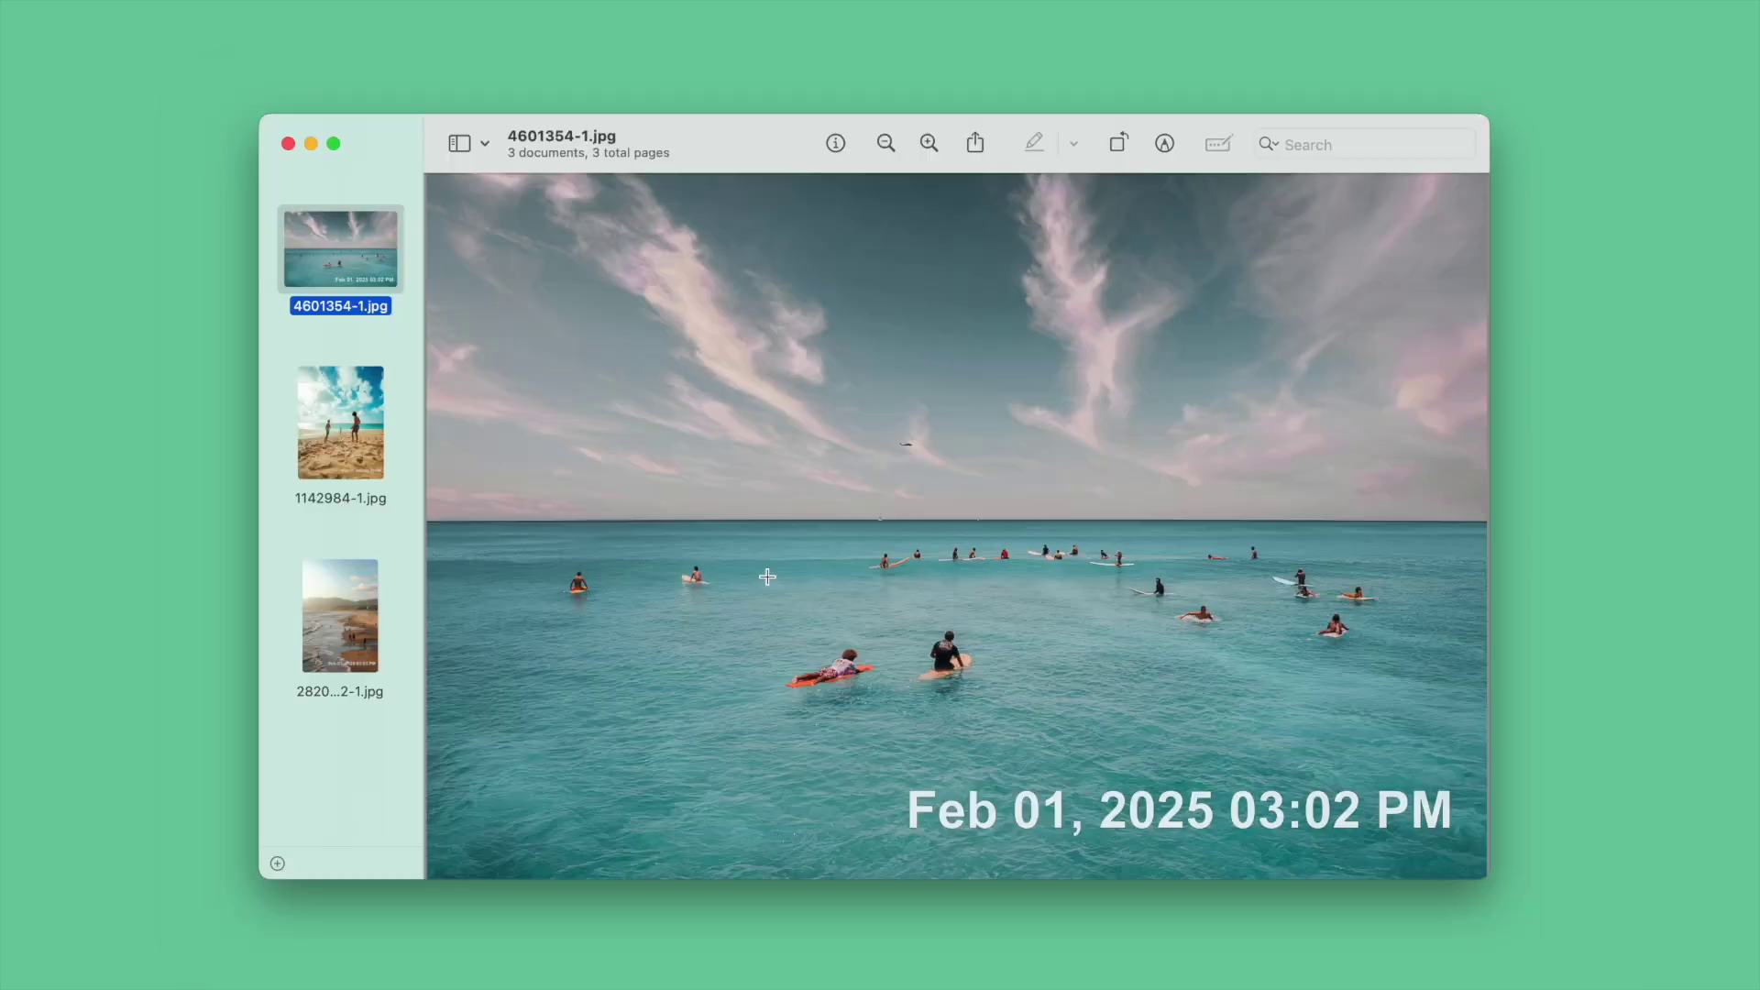
click(341, 431)
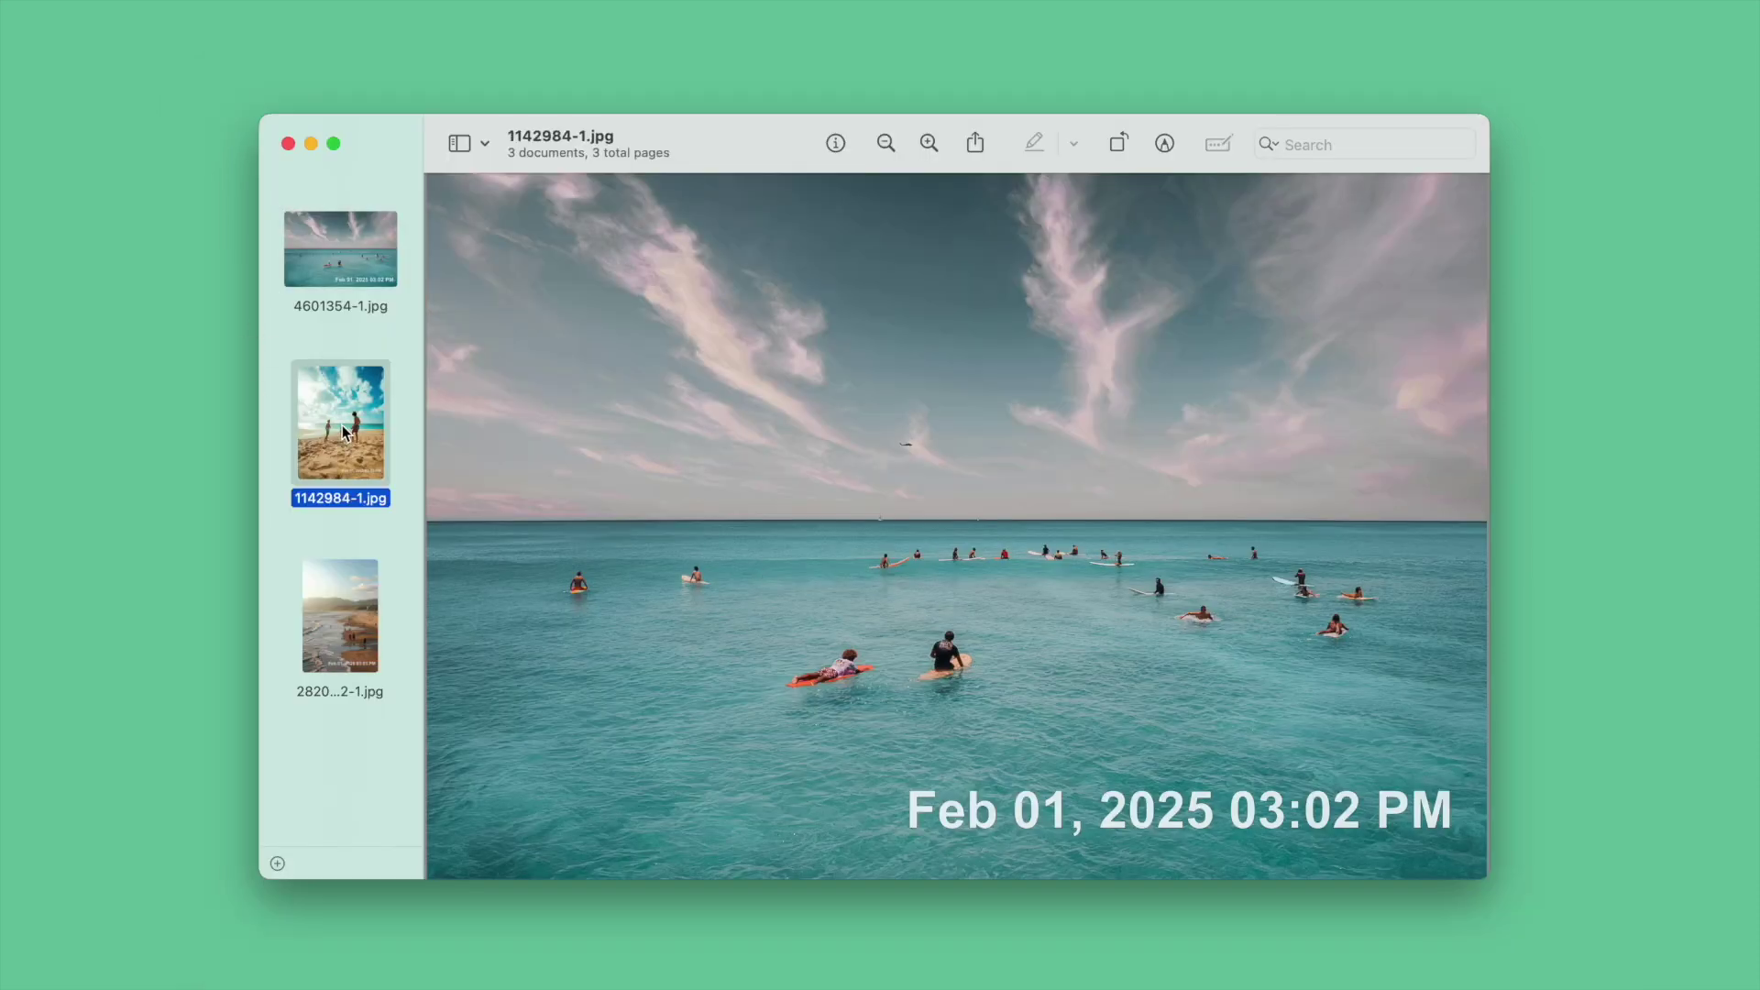
- Review the stamped 4601354.jpg, 1142984.jpg and 28209792.jpg results
click(352, 633)
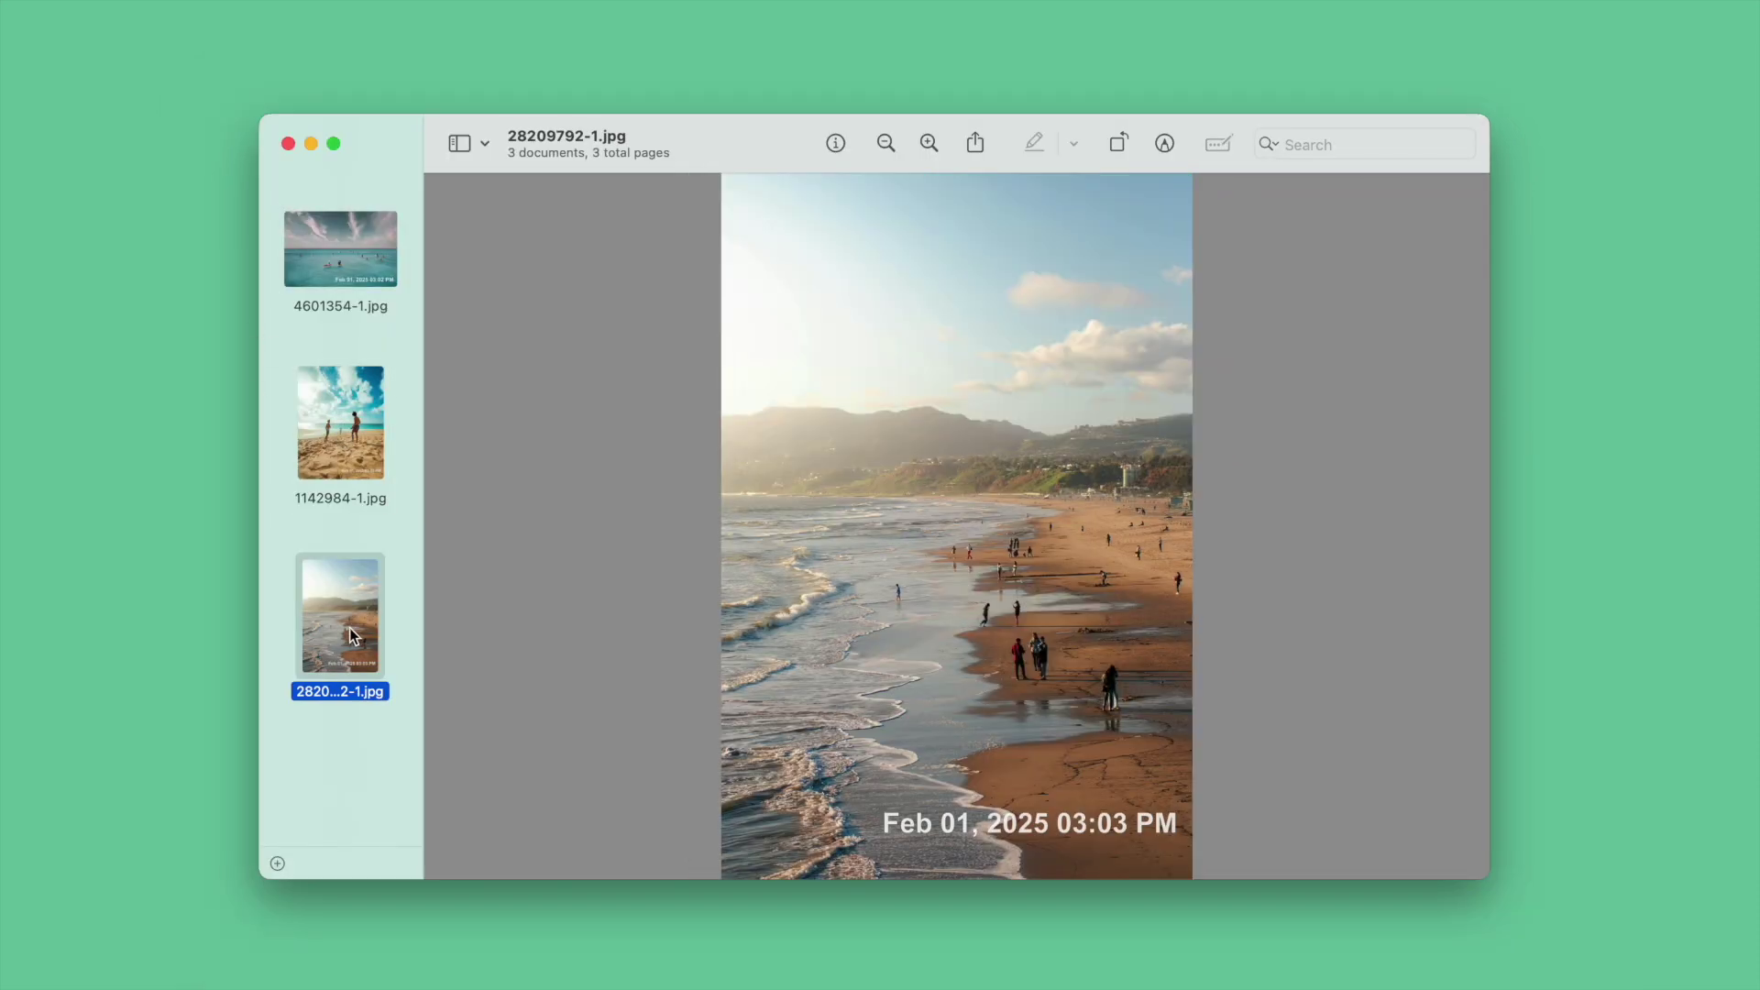
click(287, 143)
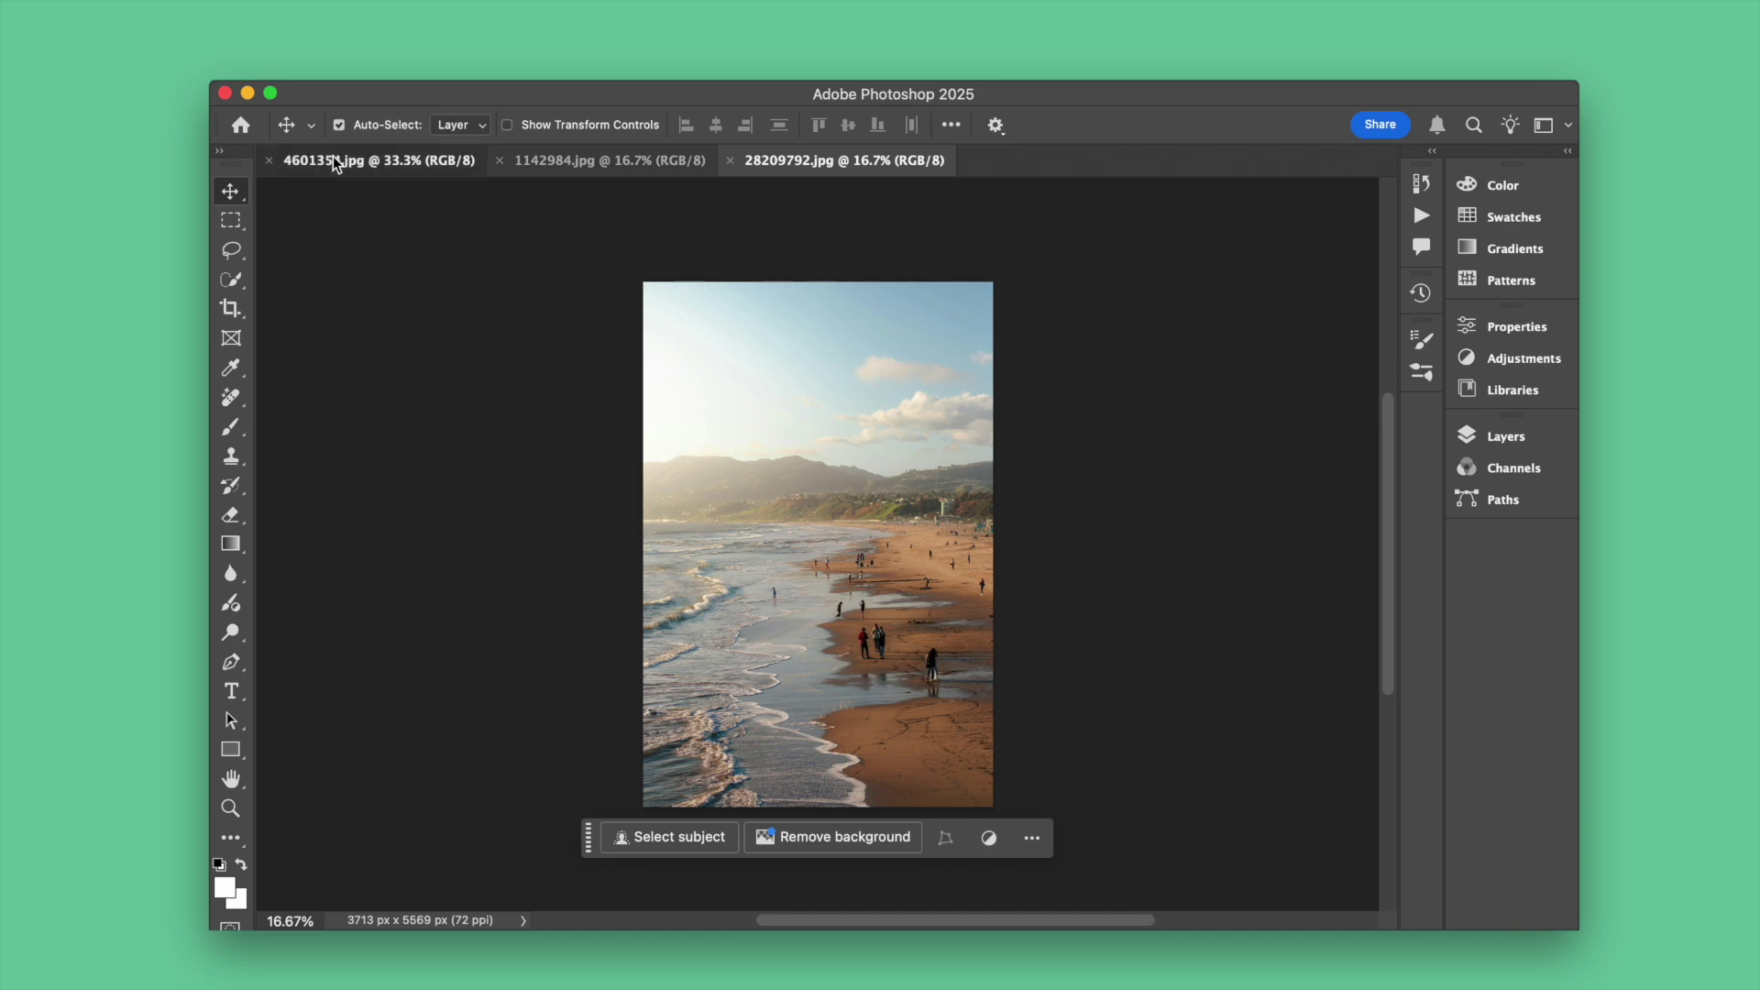
click(335, 163)
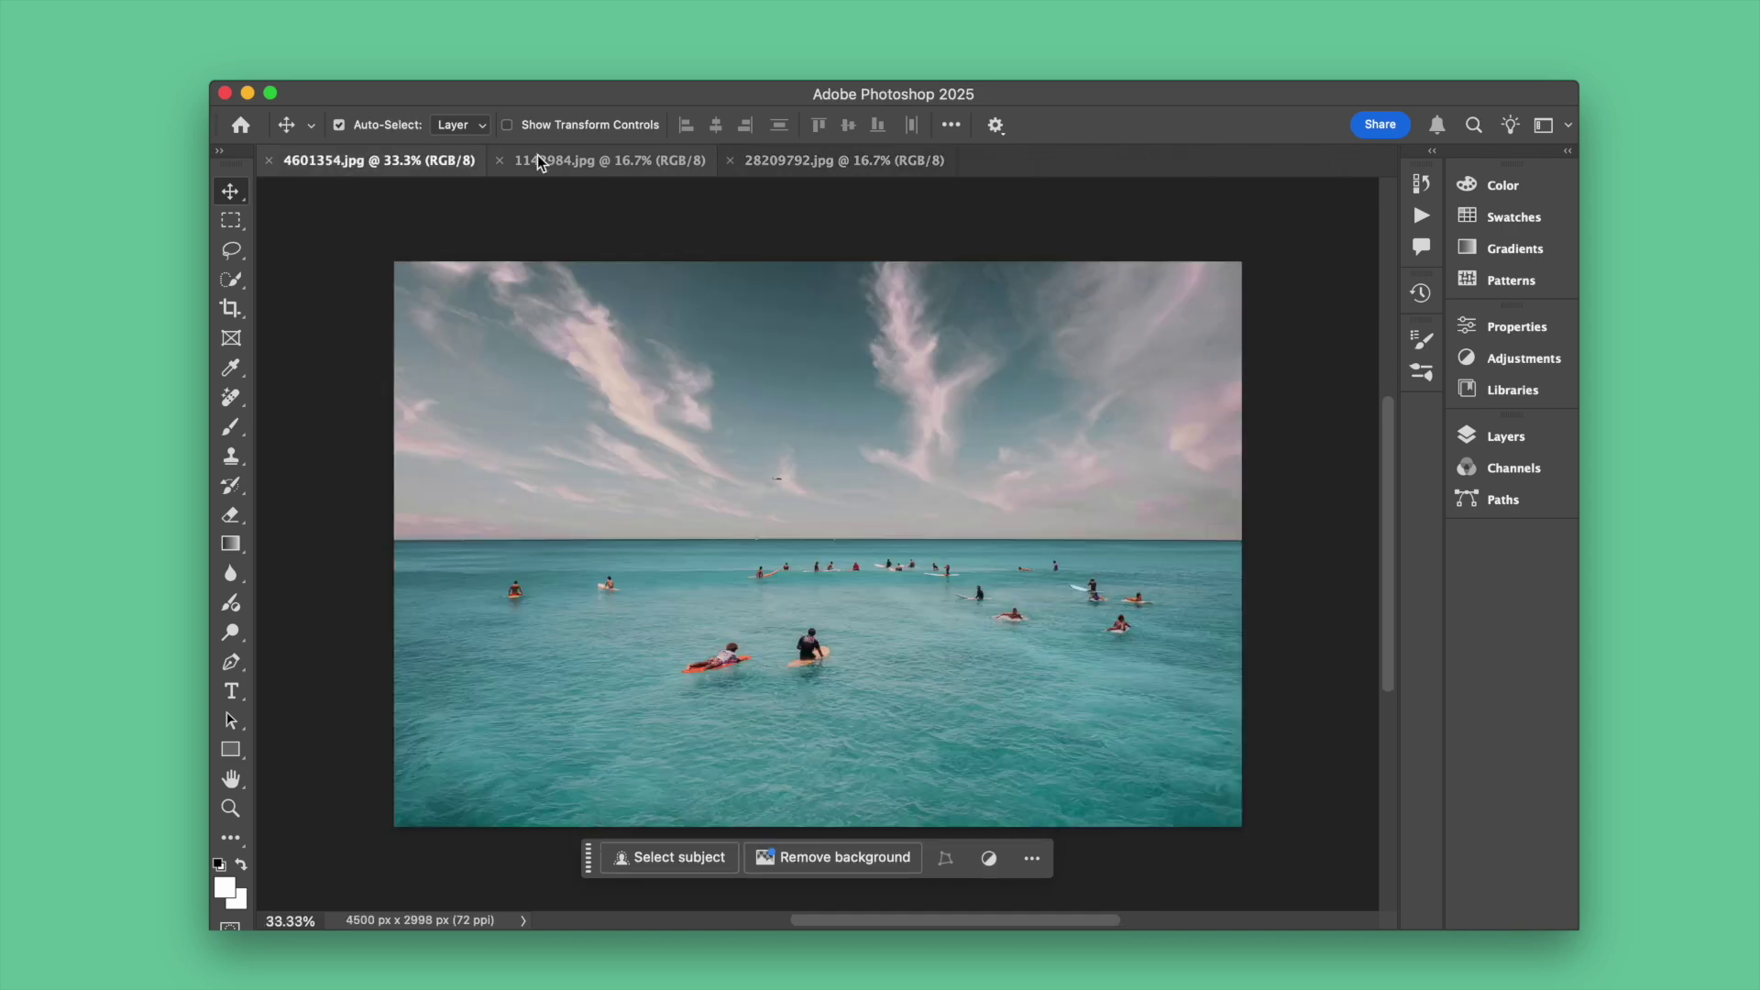
click(541, 163)
click(829, 165)
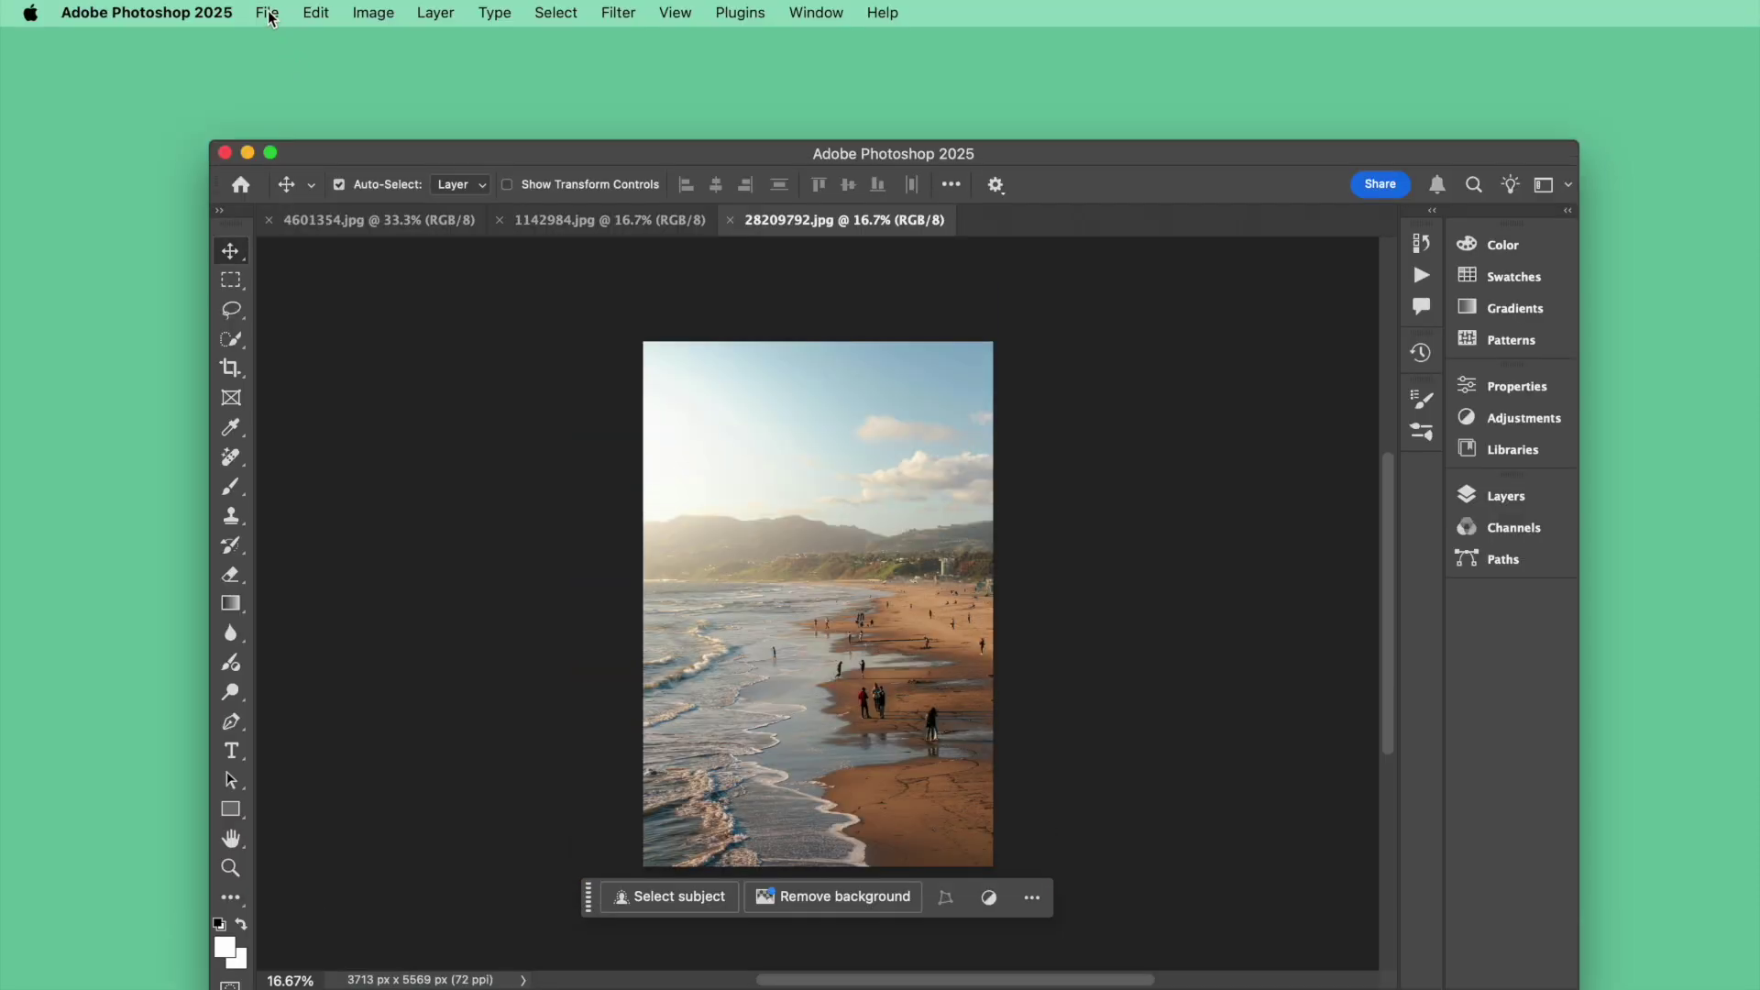
- Create a new 7 × 5 in, 300 ppi document with Transparent background contents
click(269, 14)
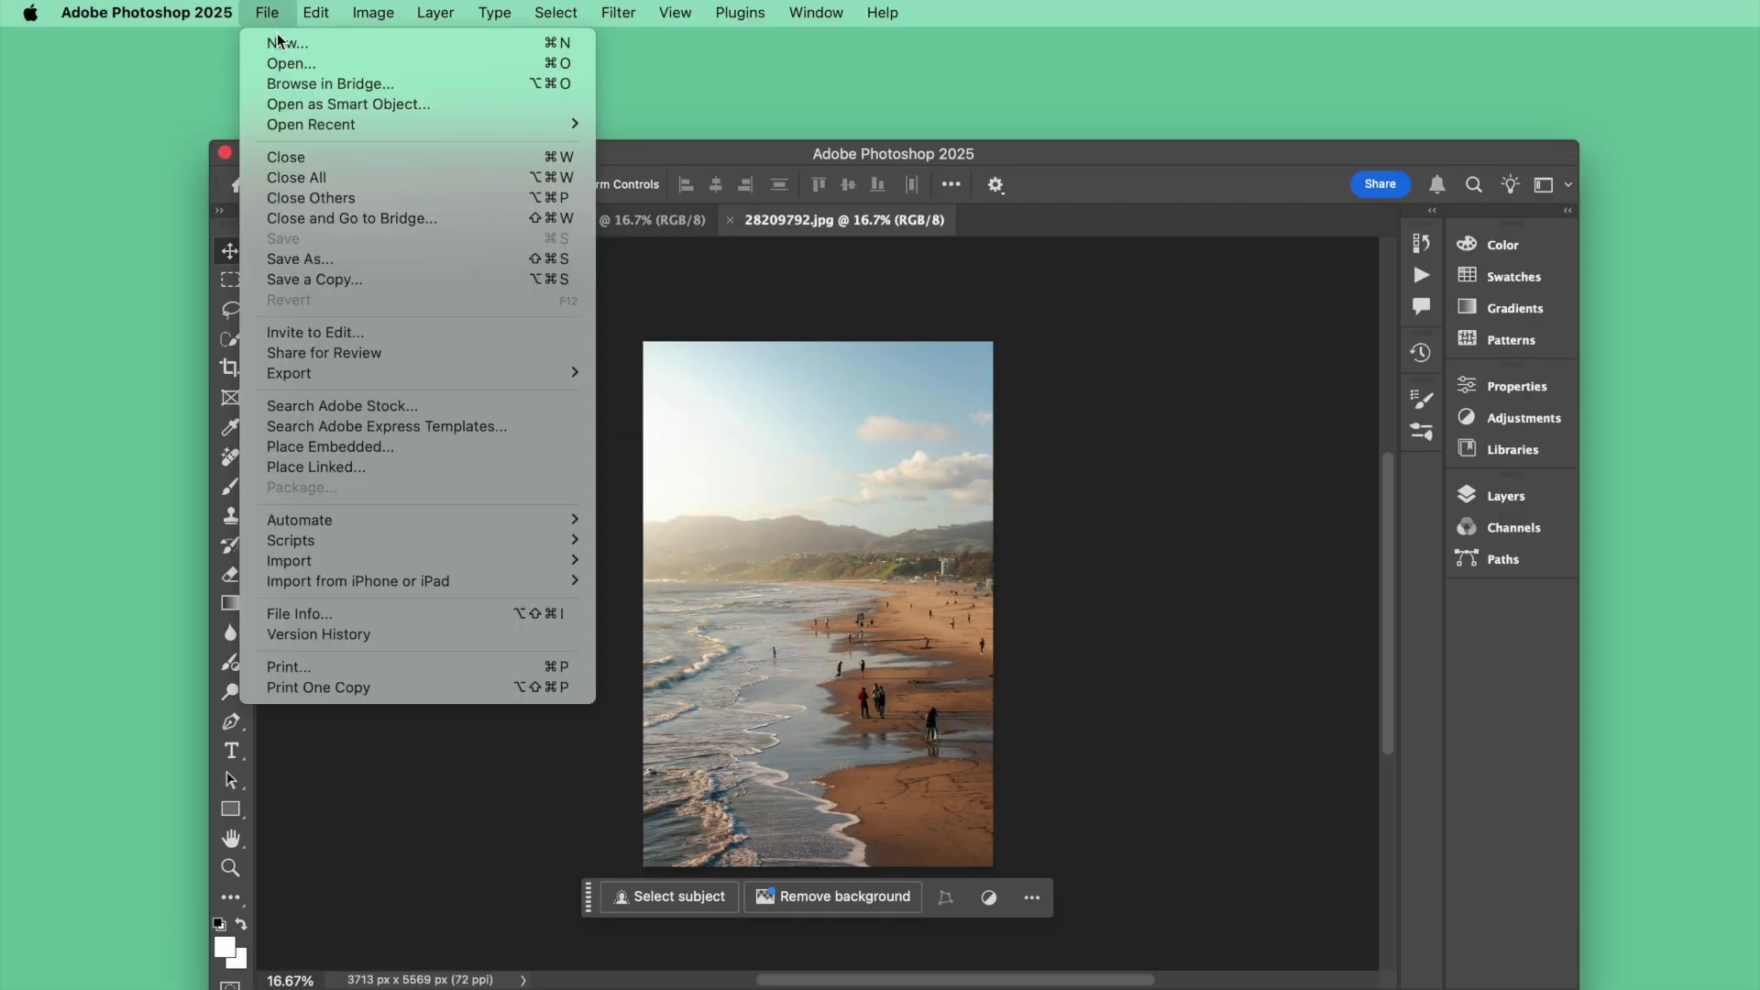
click(284, 43)
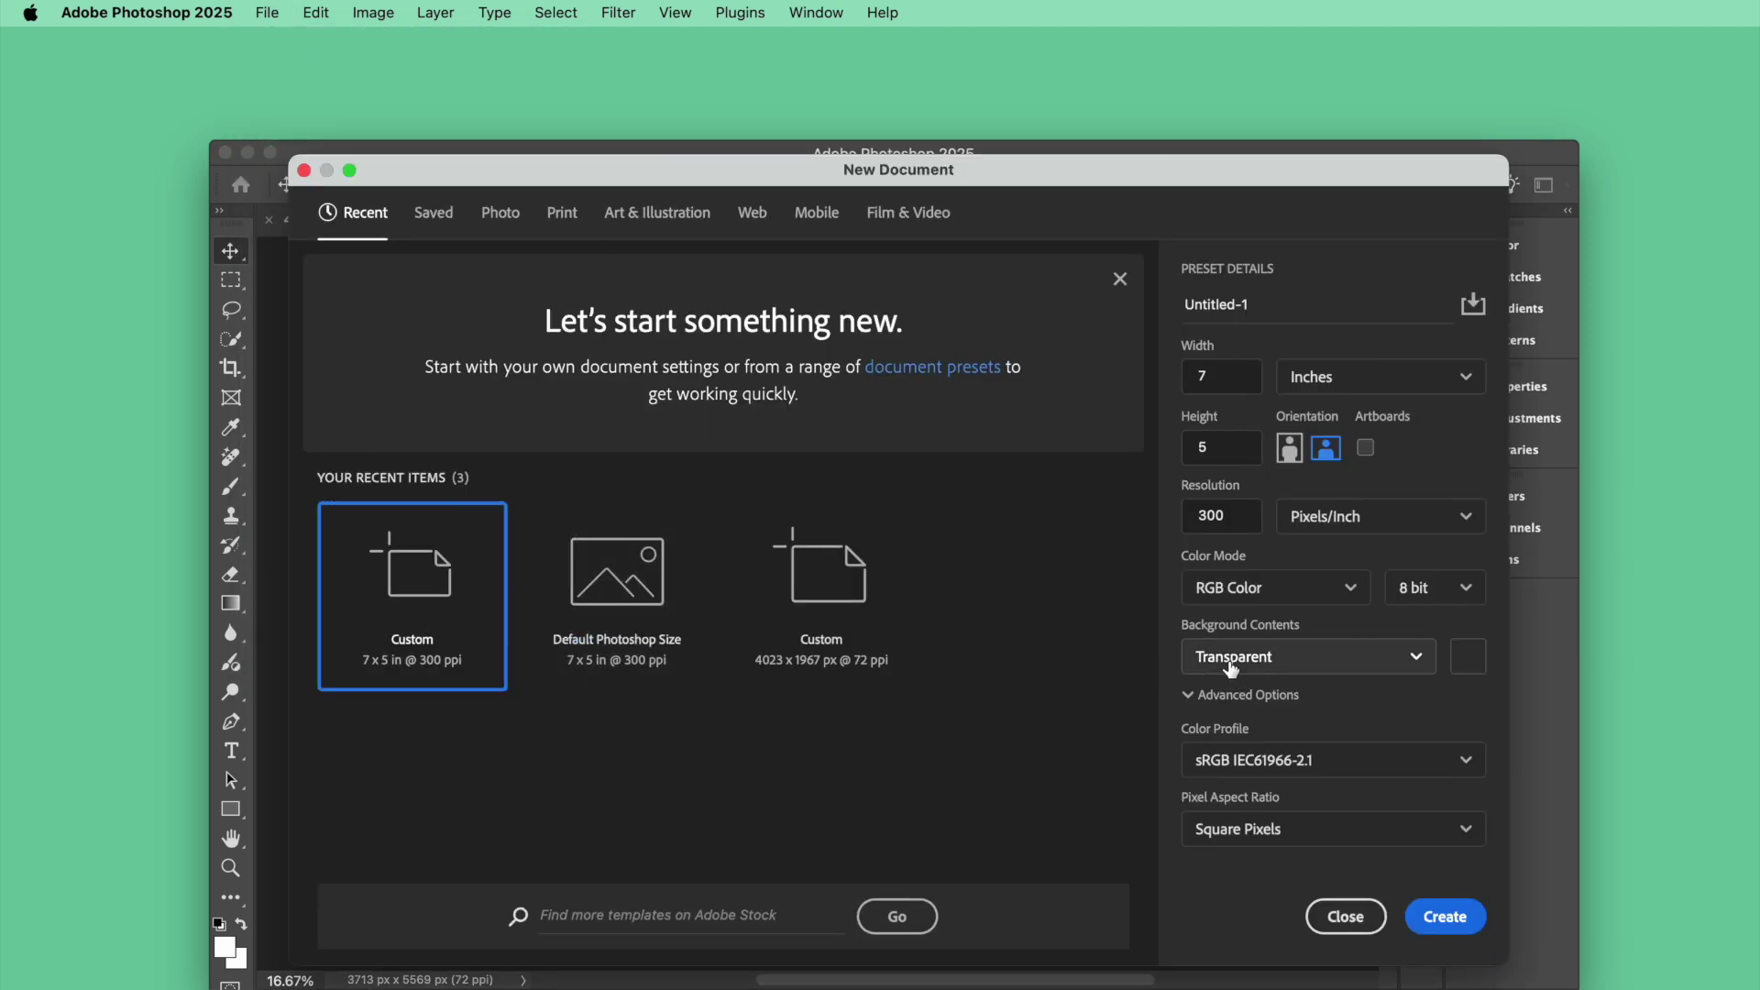
click(1225, 663)
click(1247, 809)
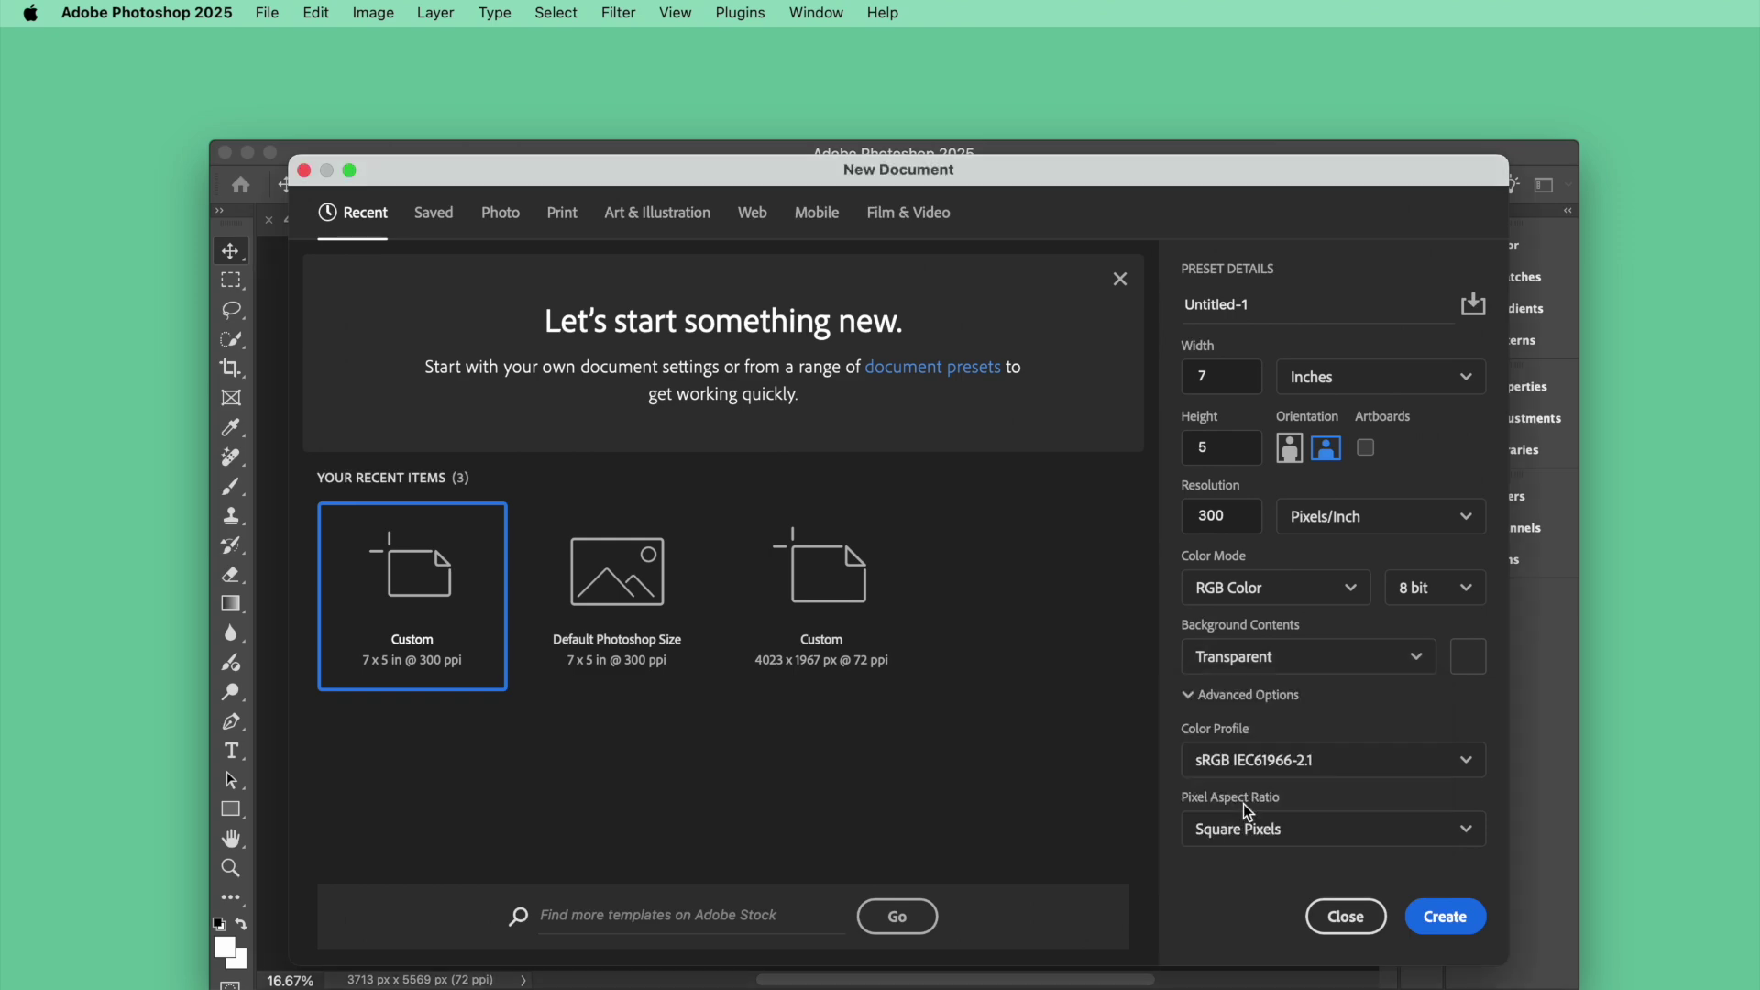
click(1442, 916)
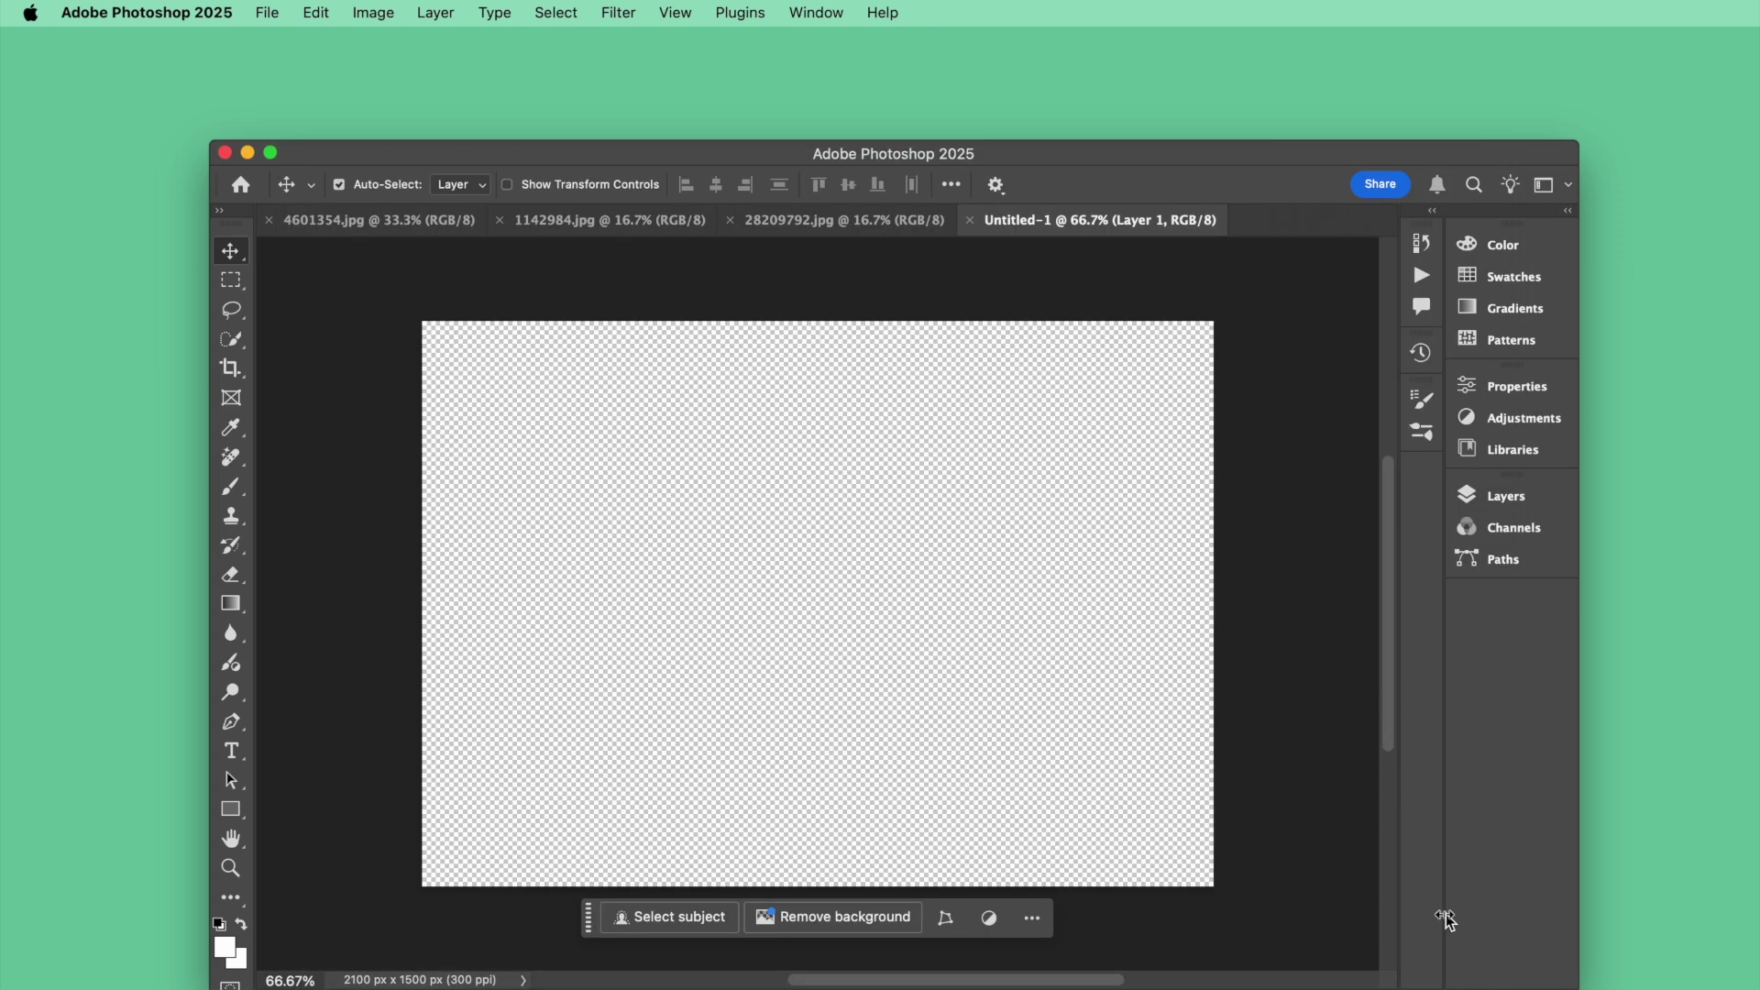
click(231, 751)
- Type 'Feb 1st, 2025, 12:38' on the canvas in Grantha Sangam MN and commit it
click(670, 560)
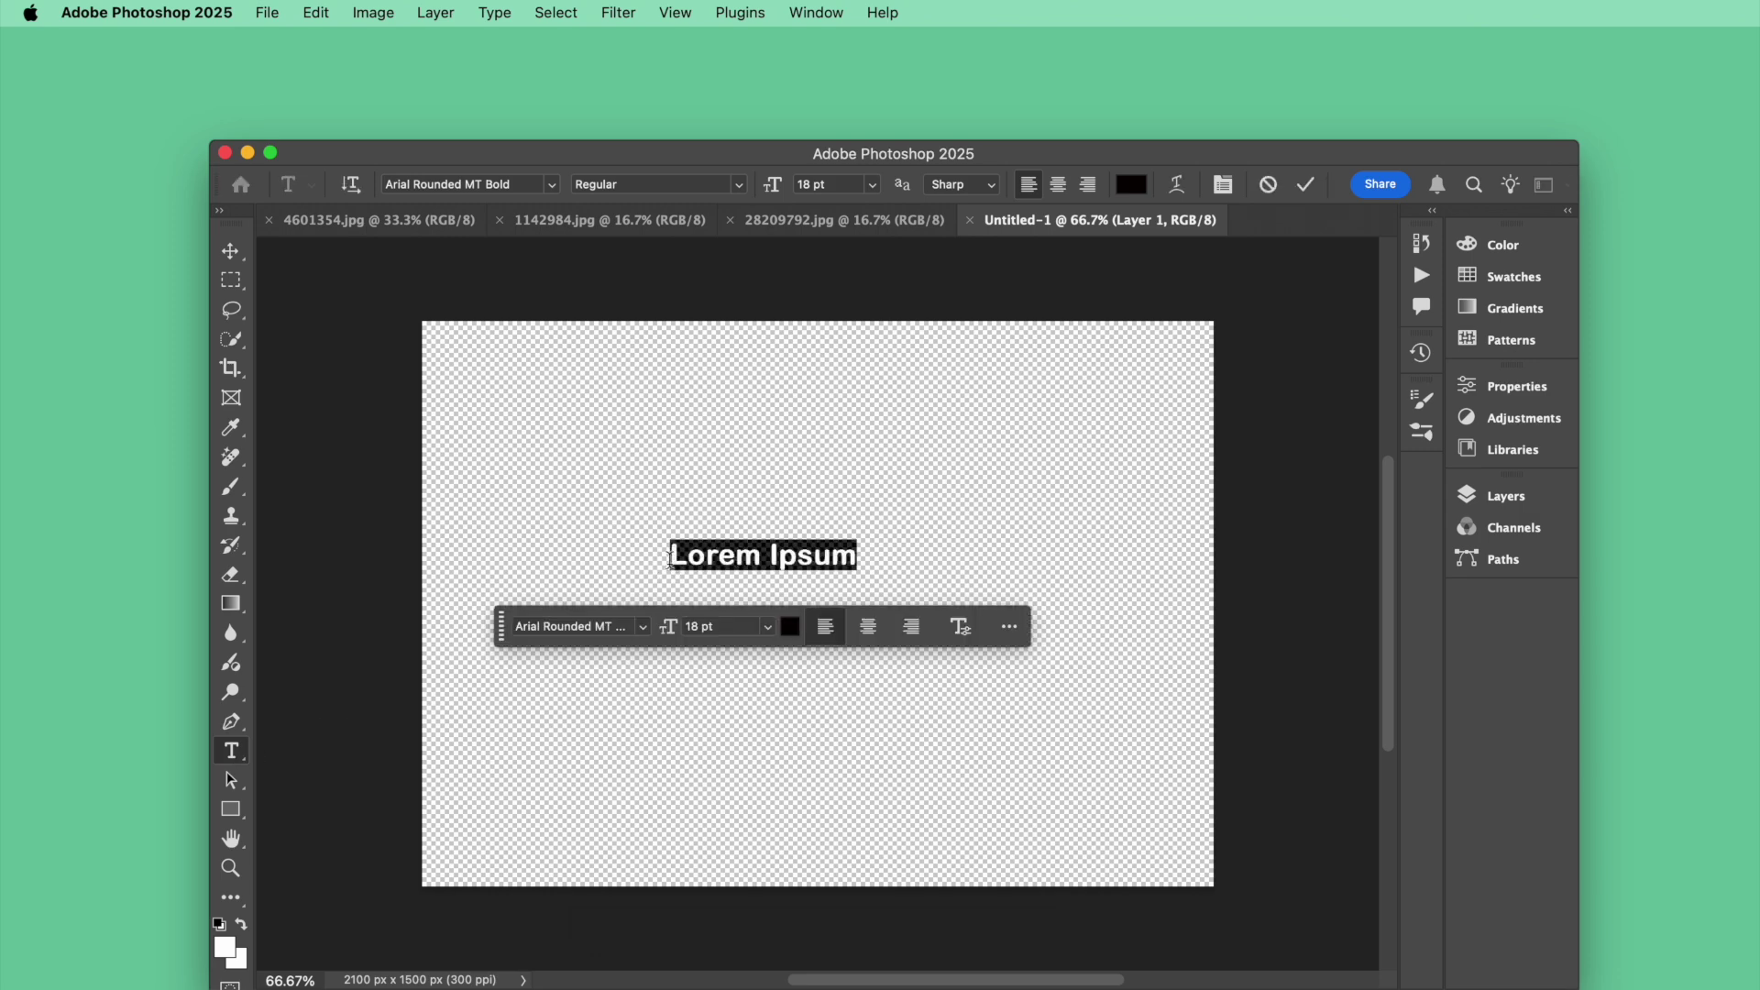
text(Feb 1)
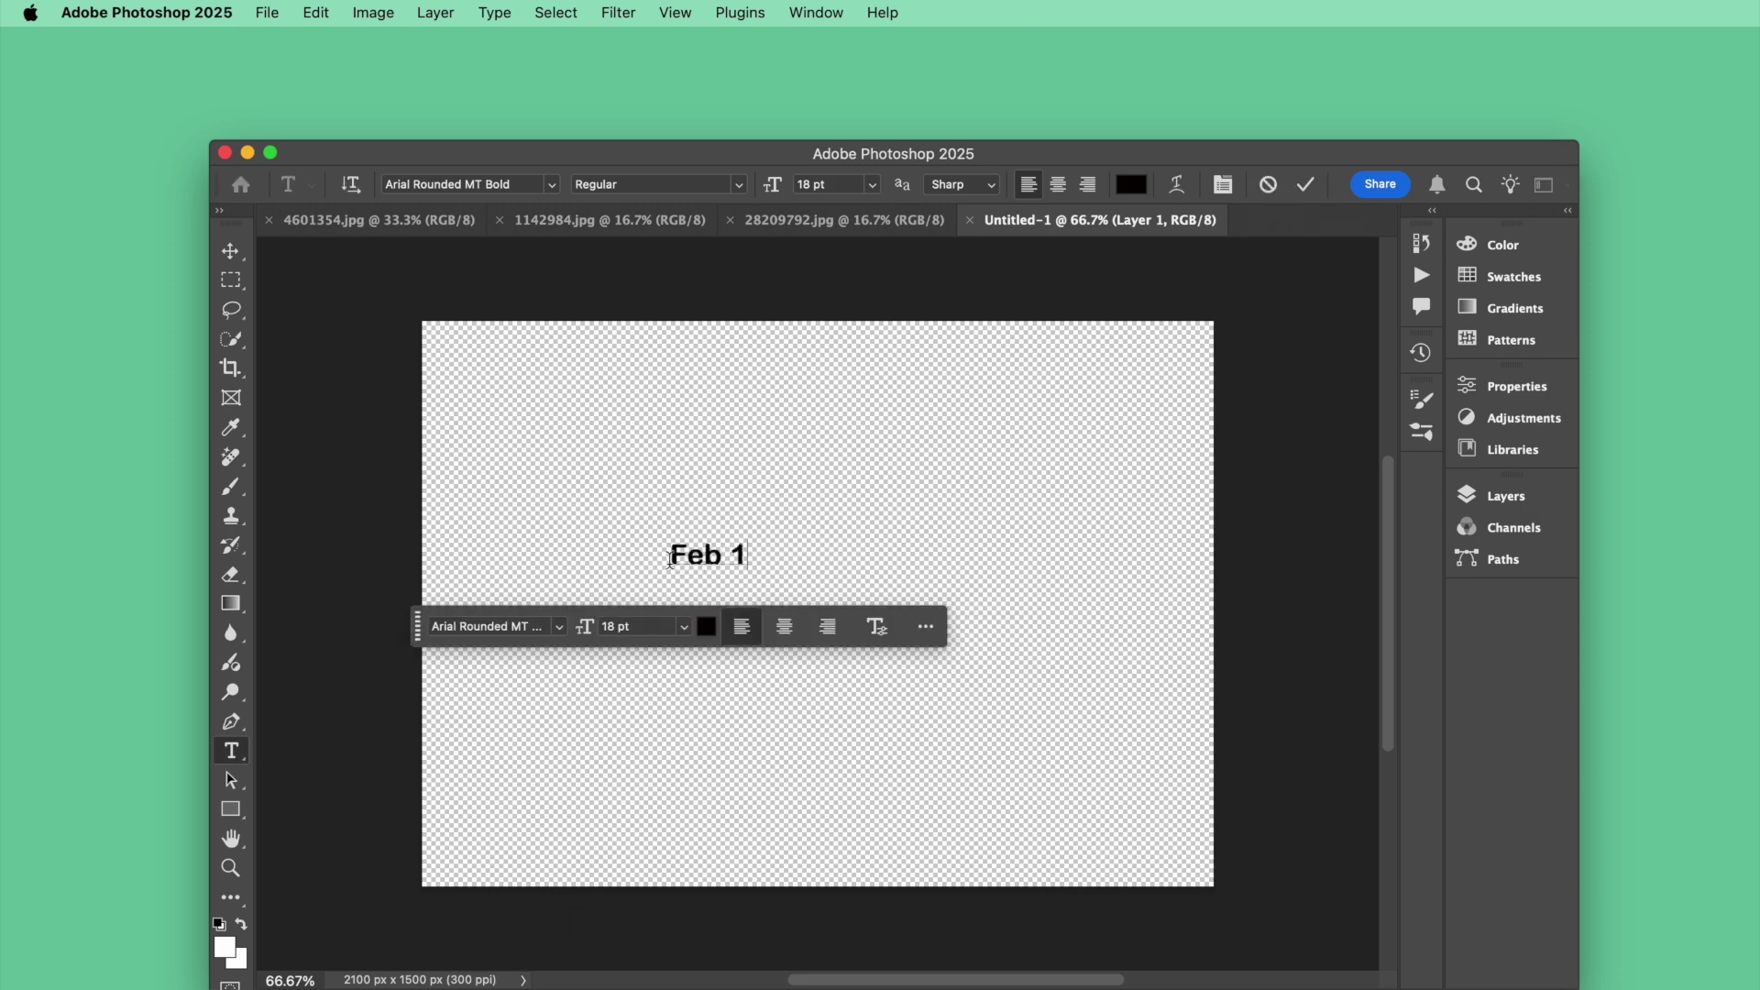
text(st, 2025, 12:38)
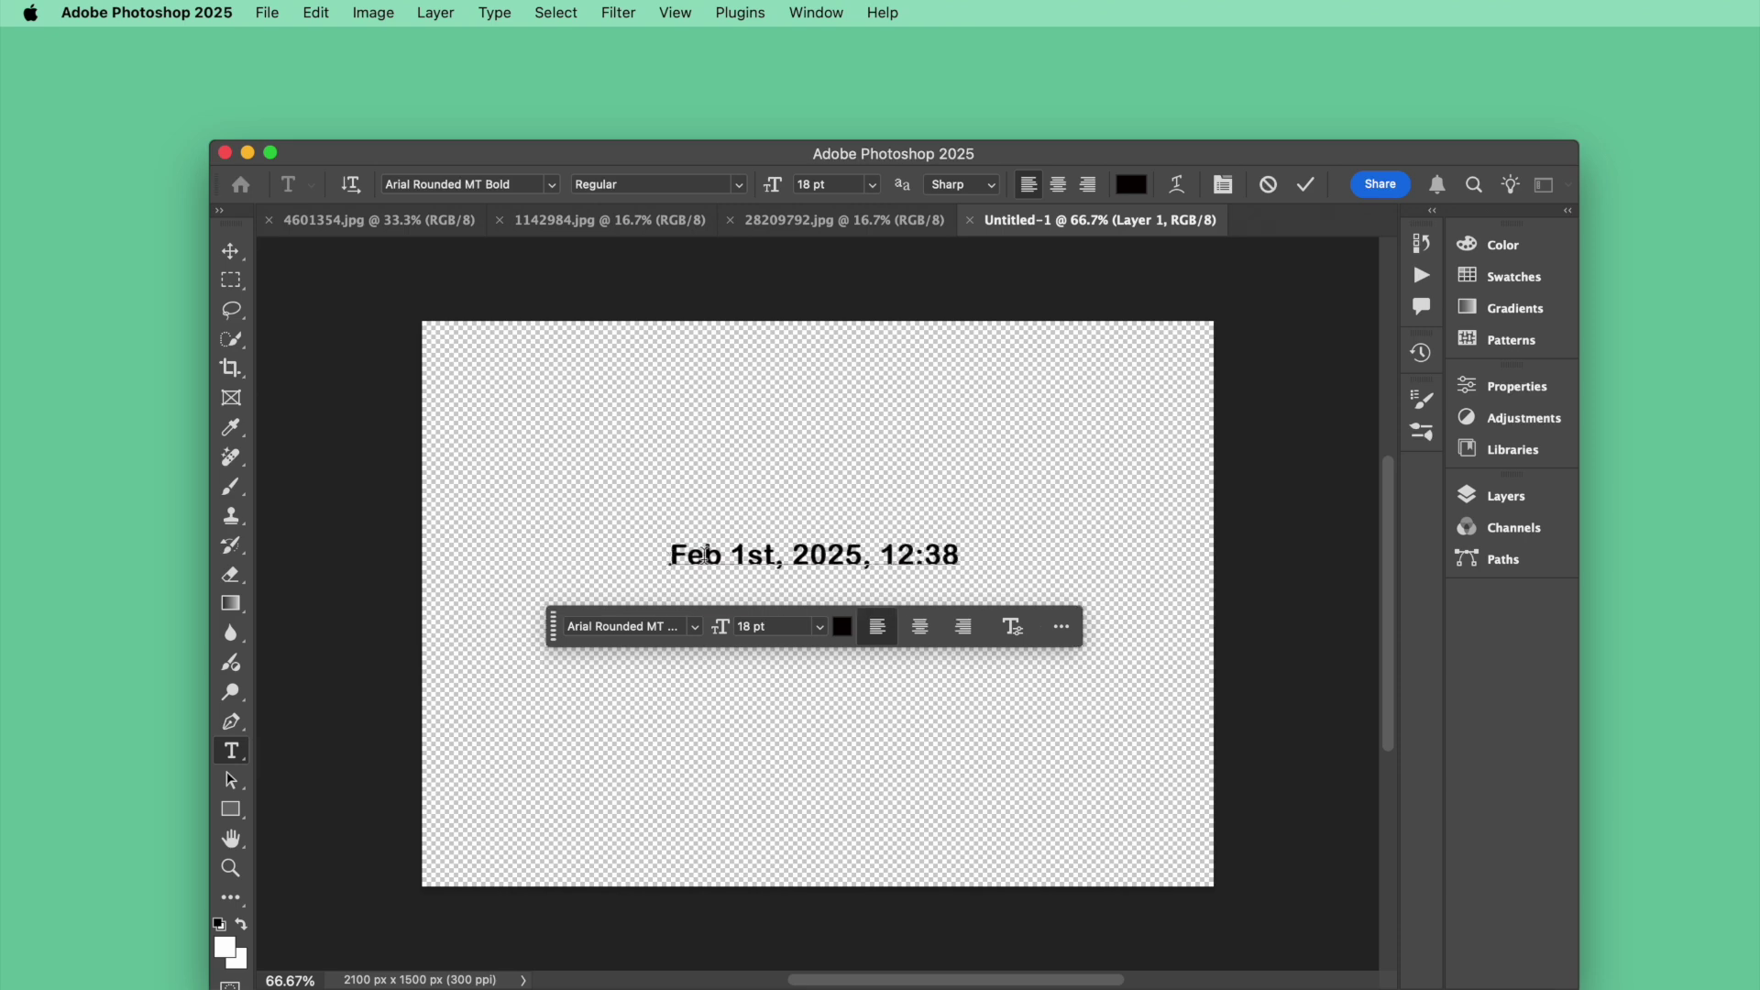
drag(674, 554, 959, 555)
click(694, 626)
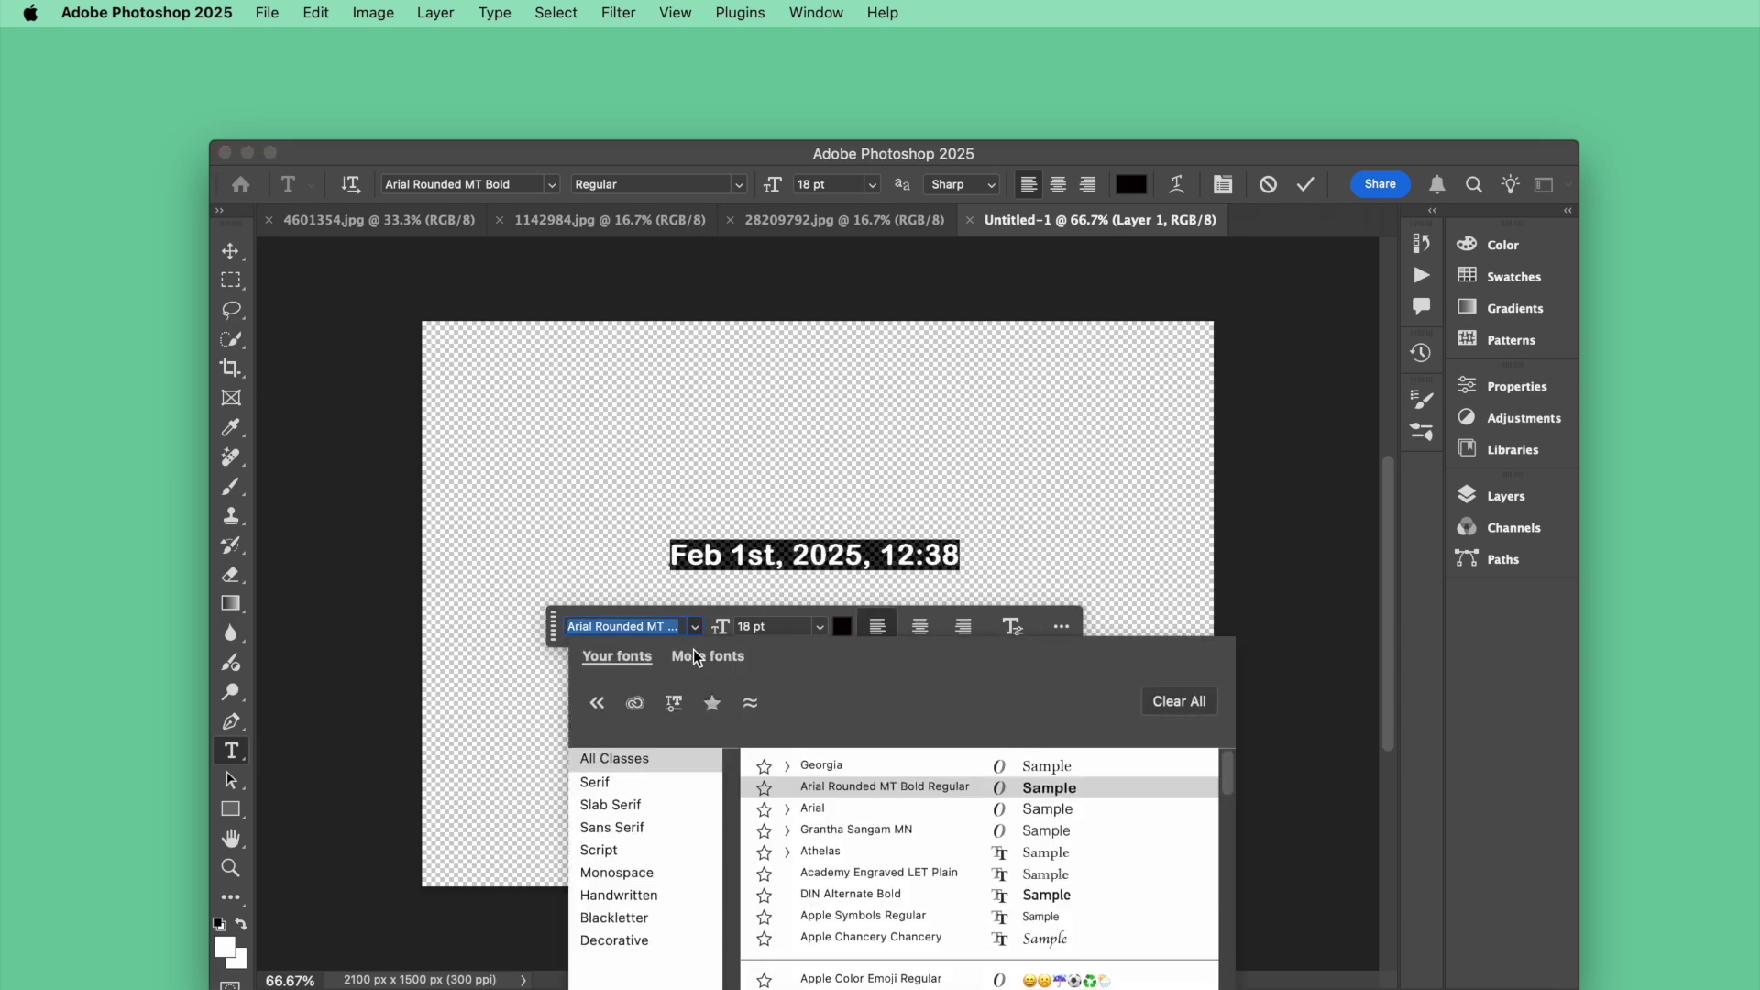
click(836, 829)
click(1037, 503)
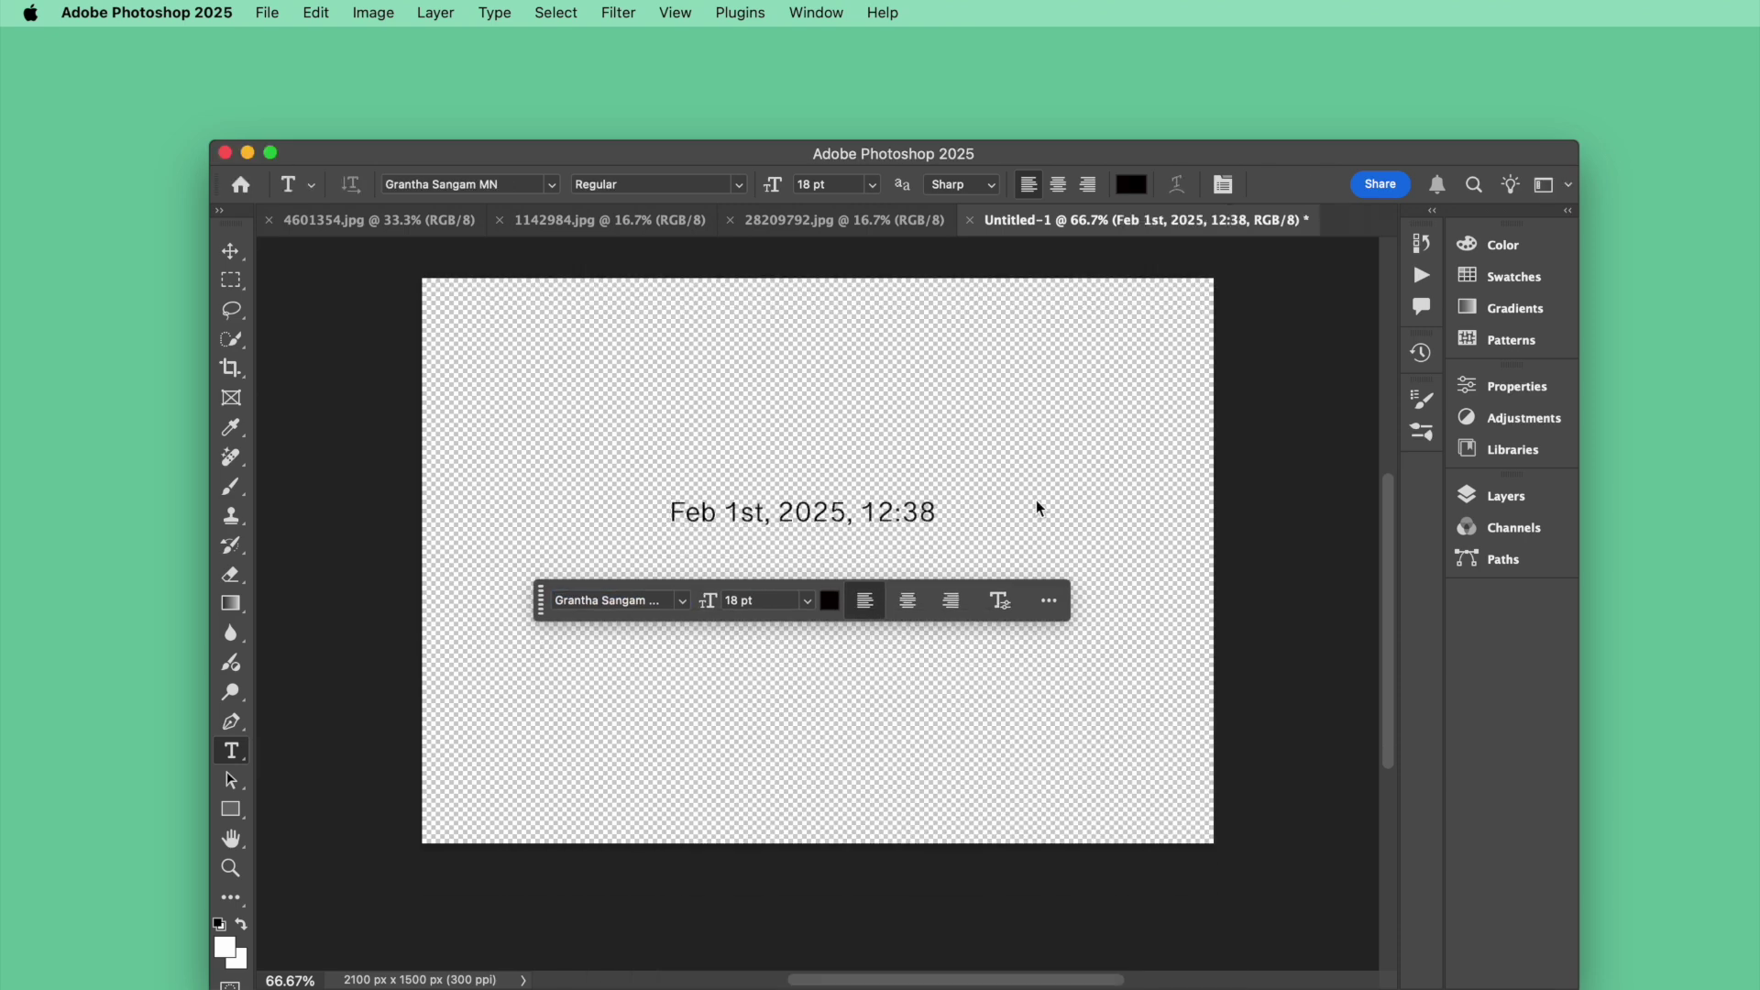
click(373, 13)
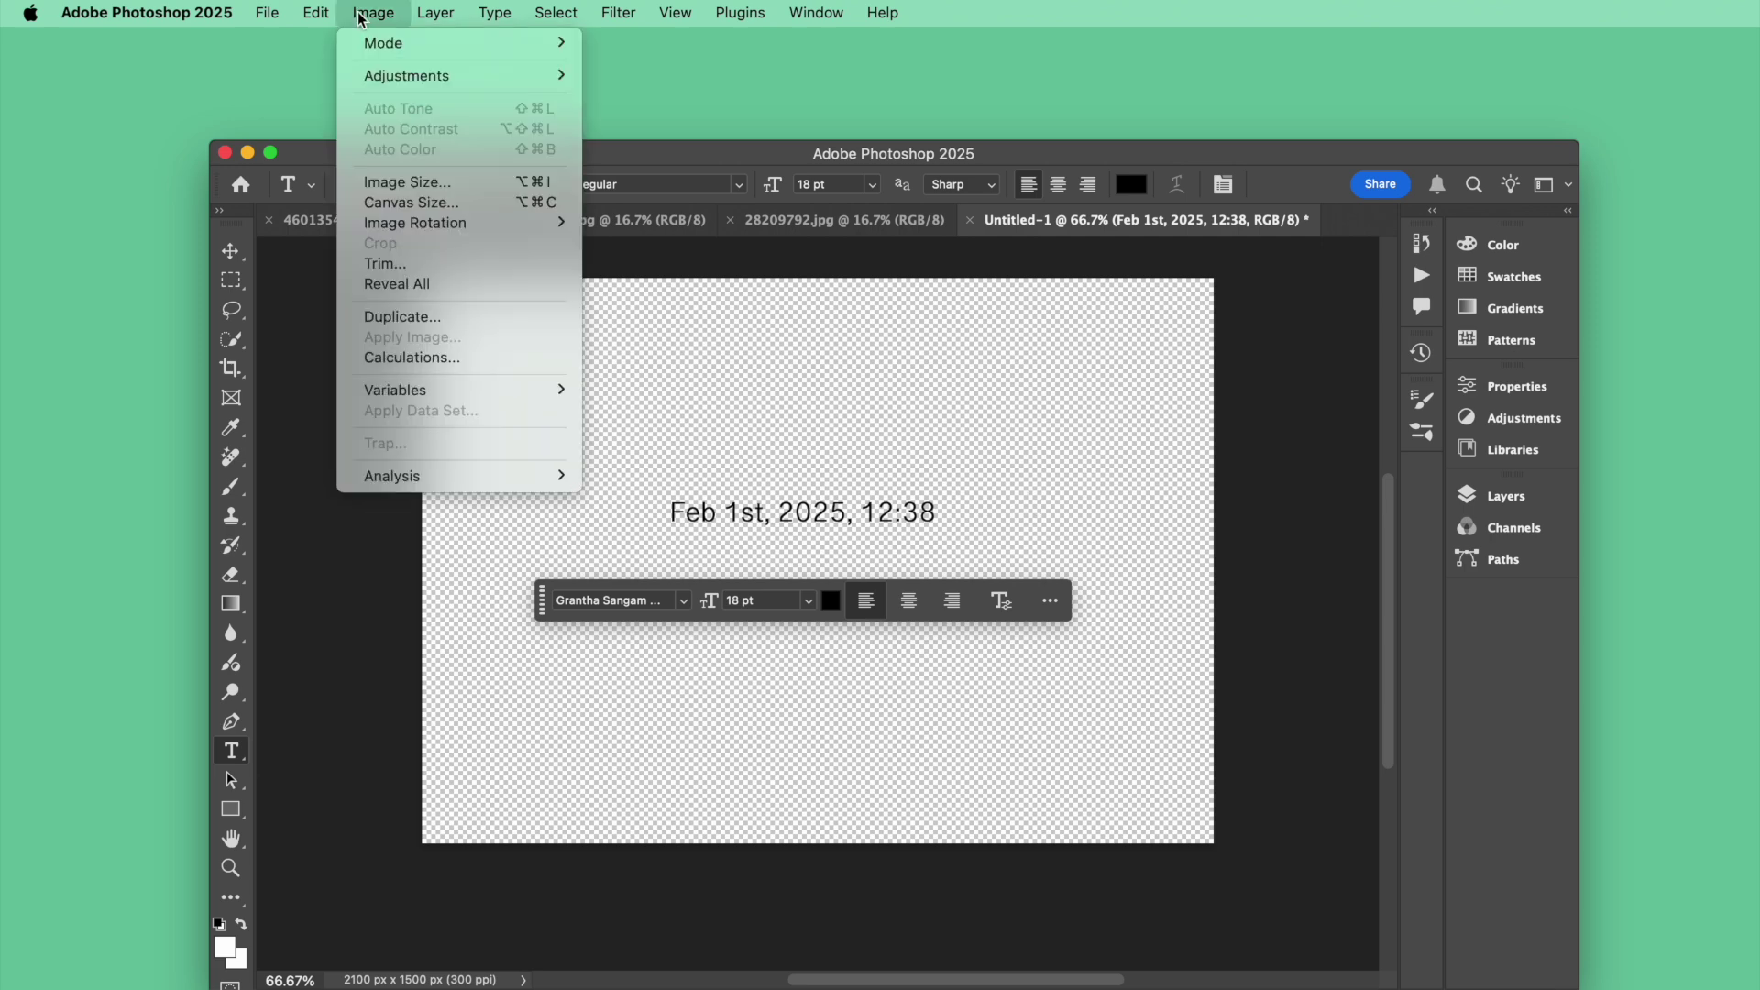
- Trim the transparent pixels around the date text and define it as a brush preset
click(390, 264)
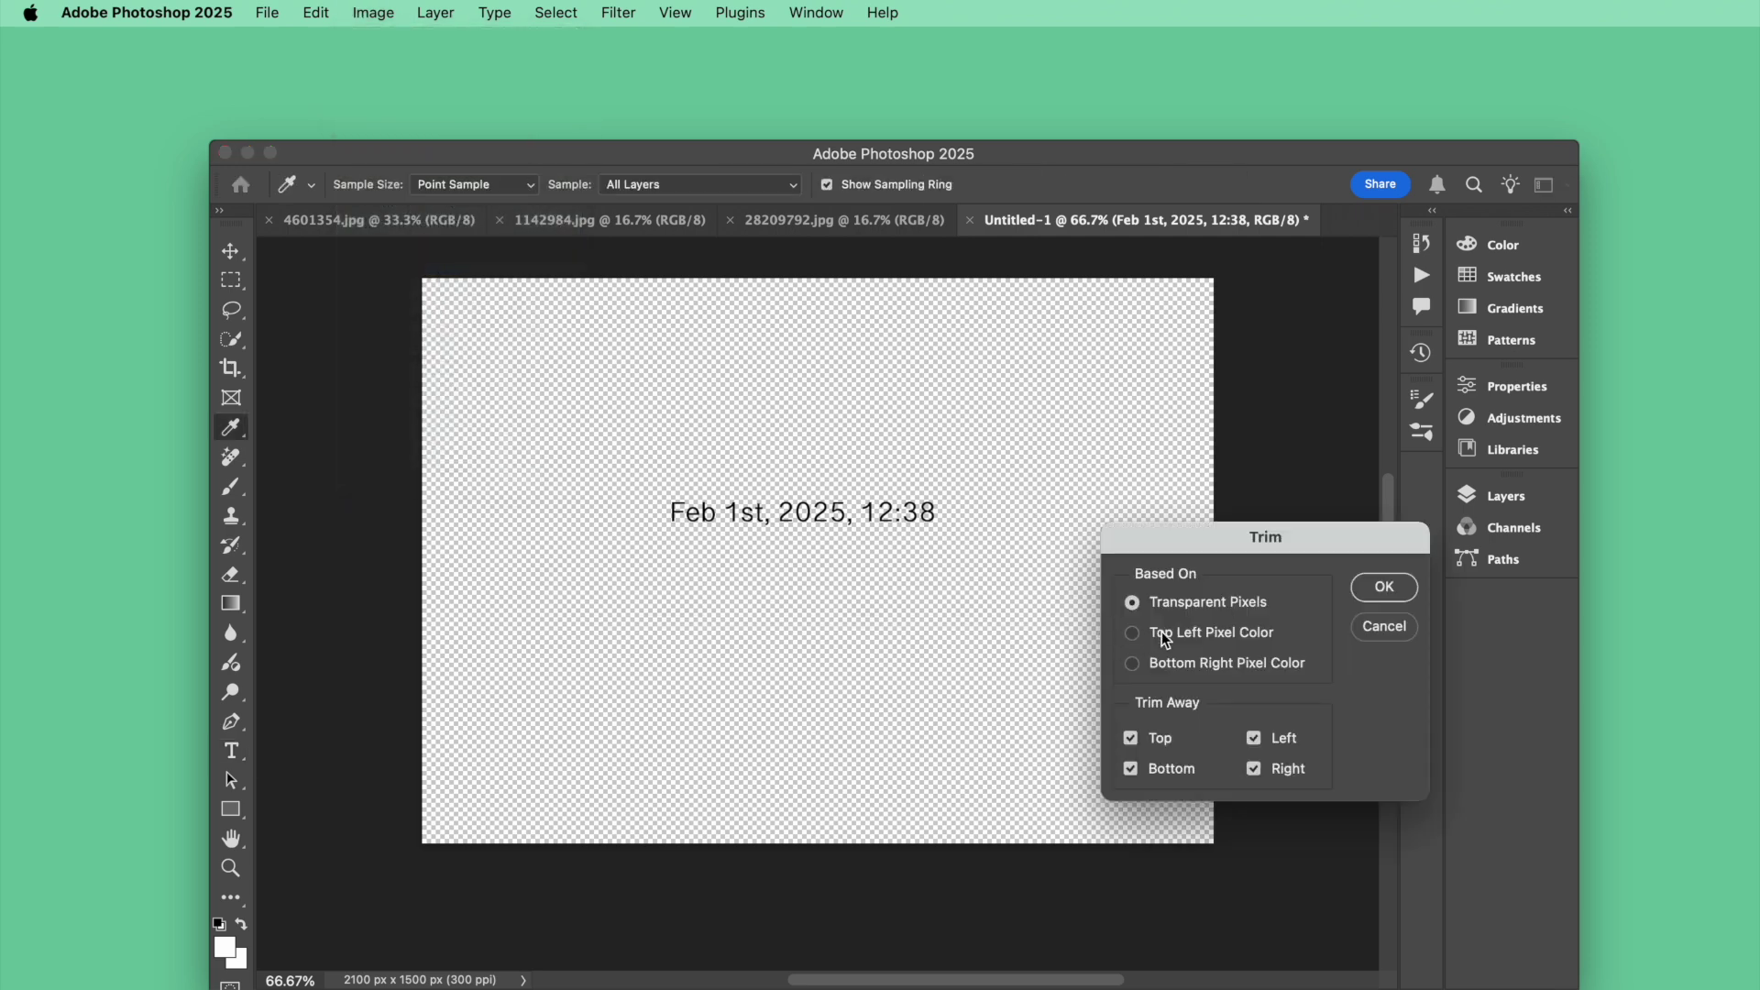
click(1384, 588)
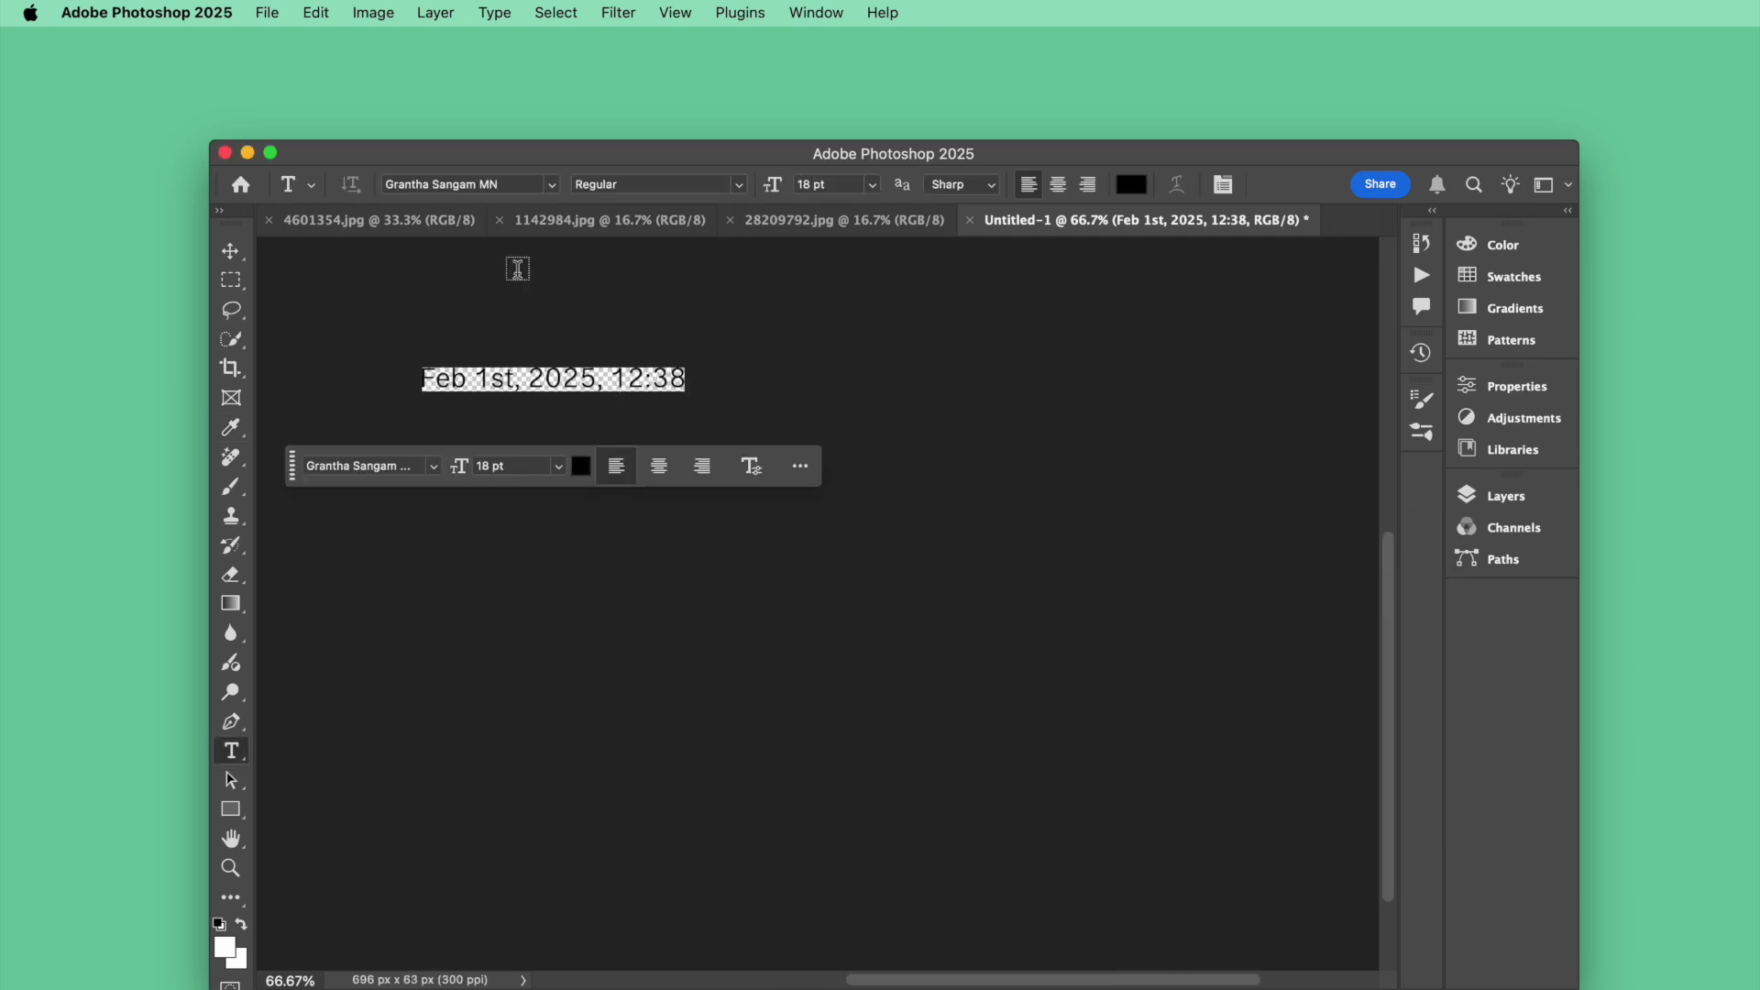
click(317, 15)
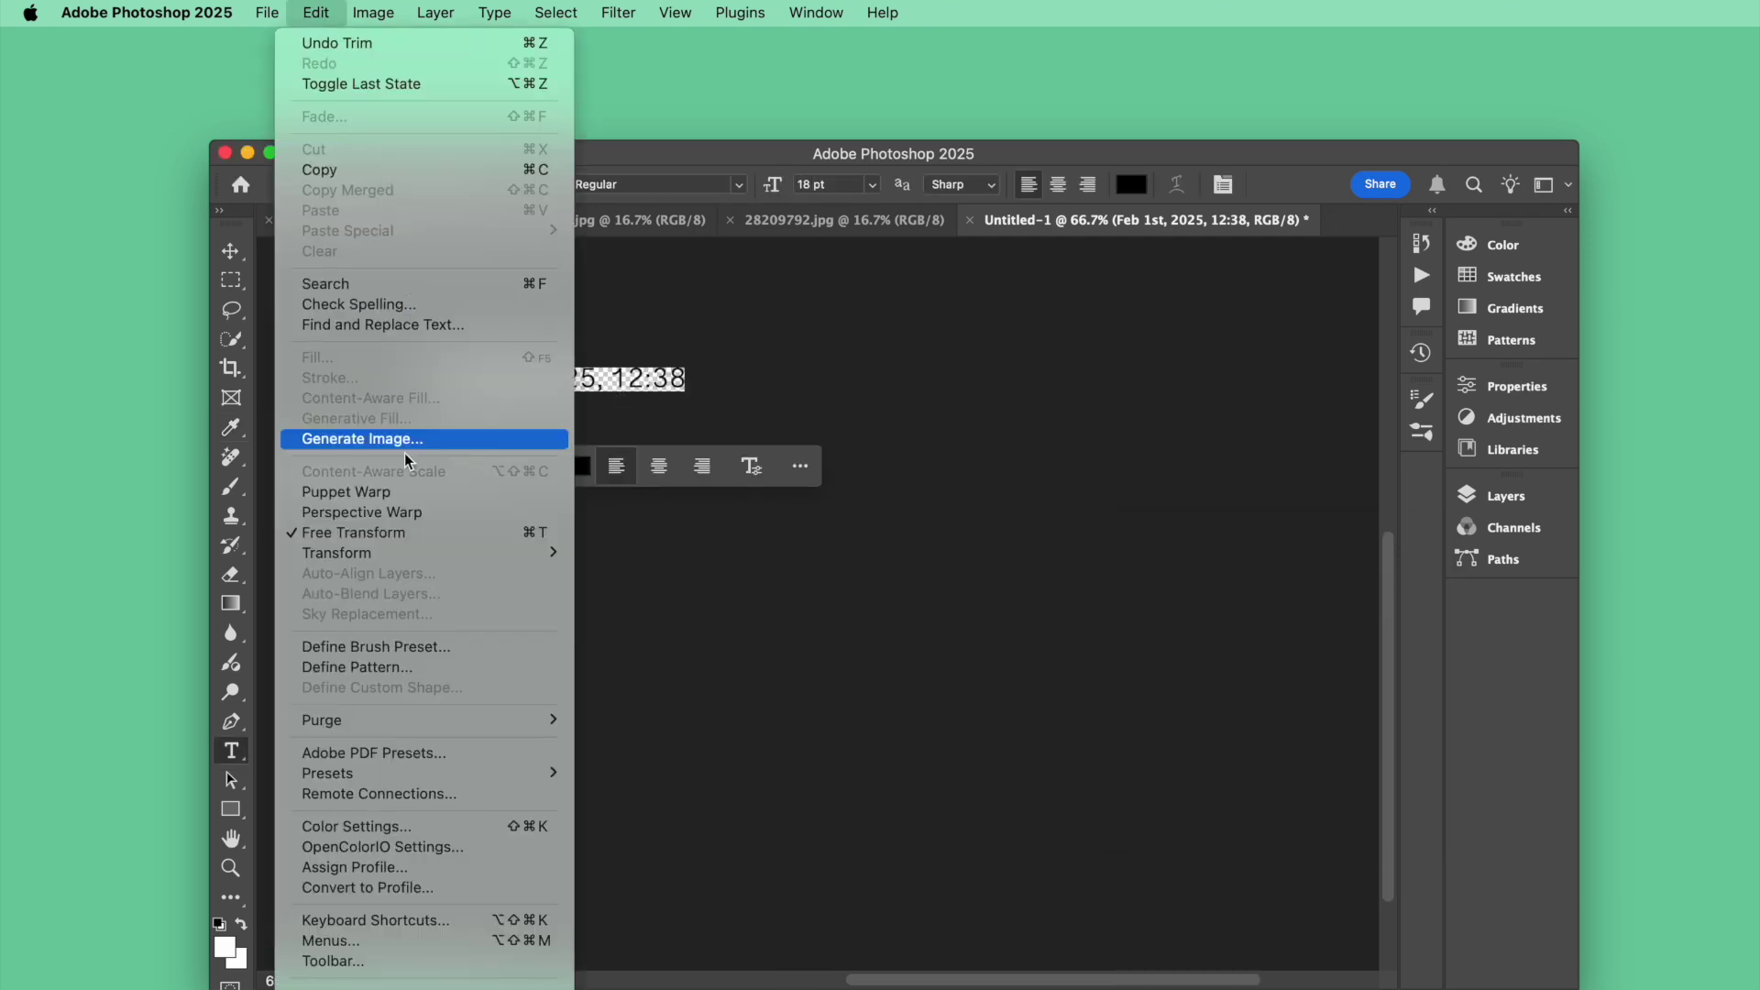
click(411, 648)
click(1503, 669)
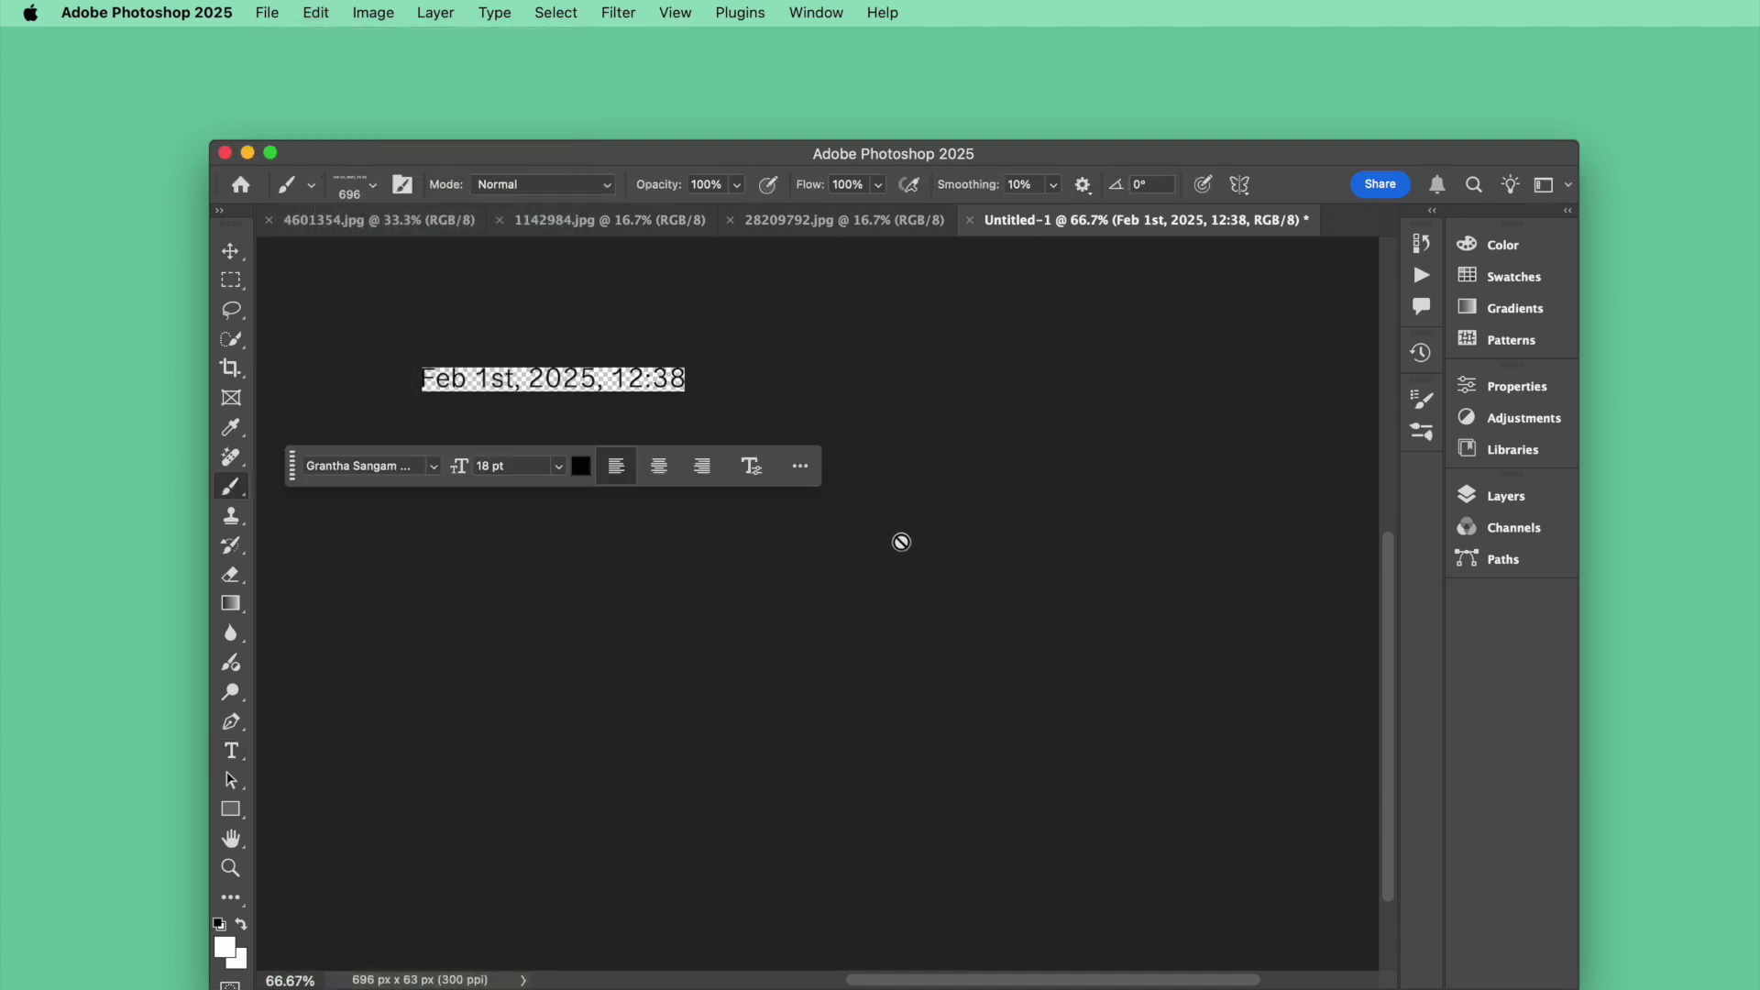
- Add a new empty layer to the 4601354.jpg surf photo for the date stamp
click(403, 228)
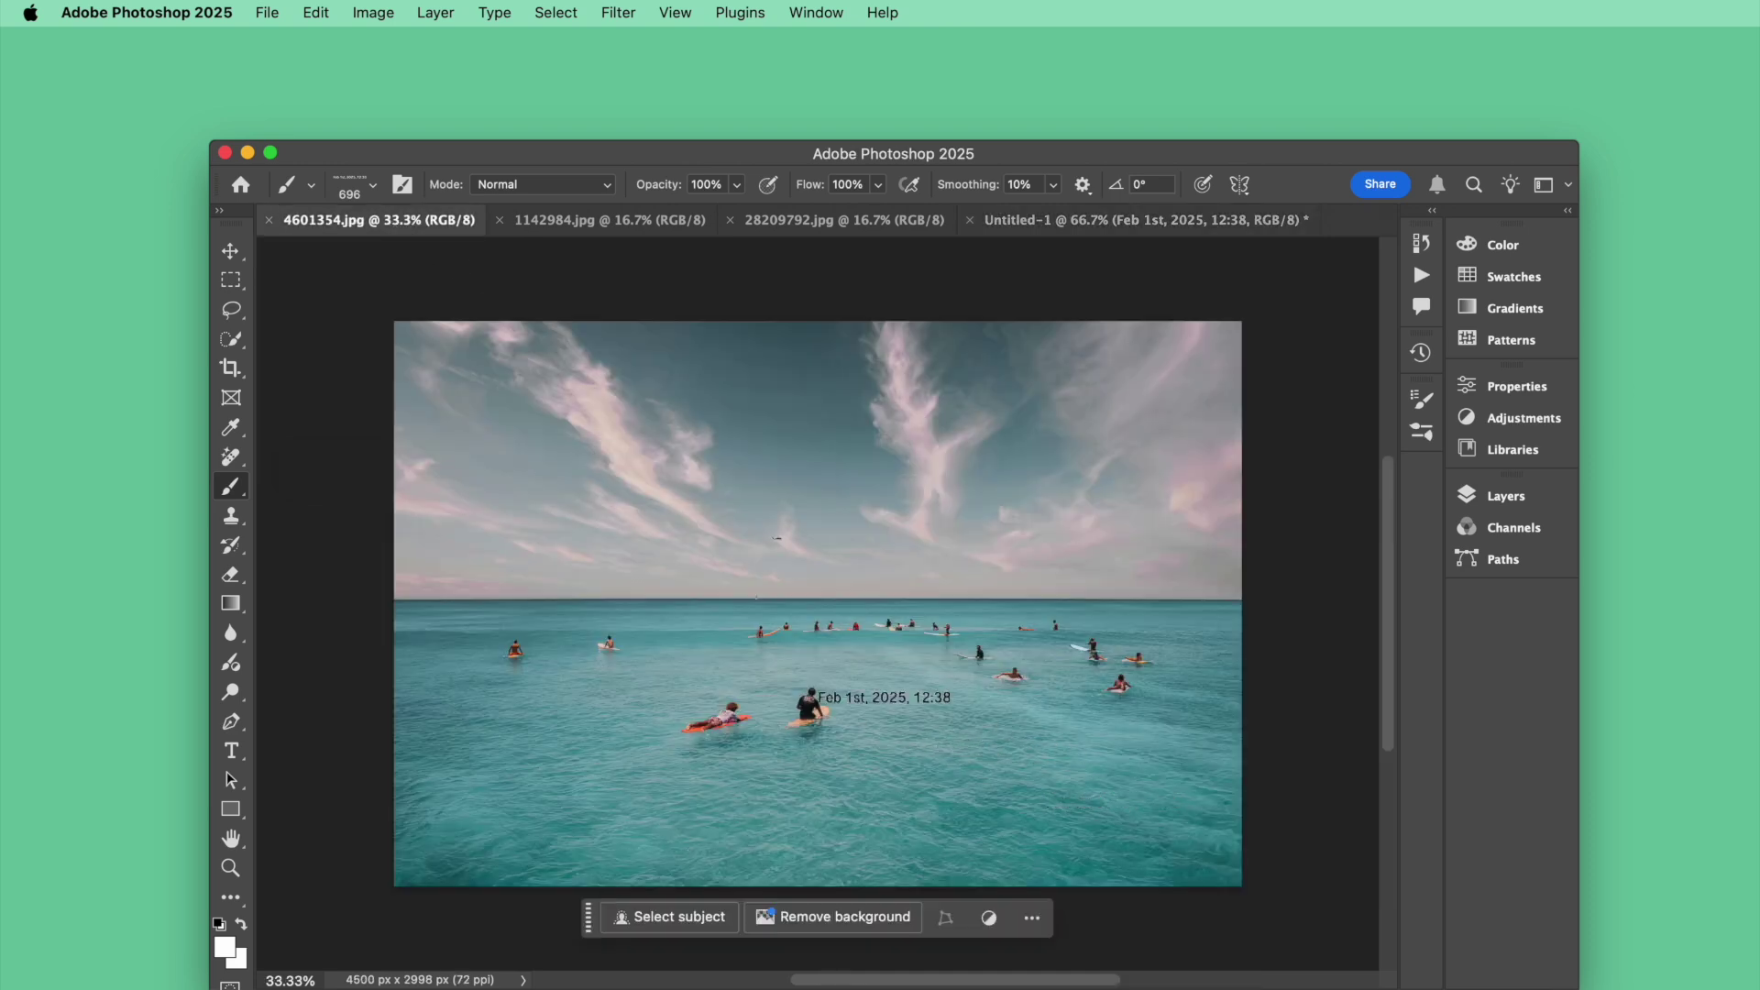
click(437, 14)
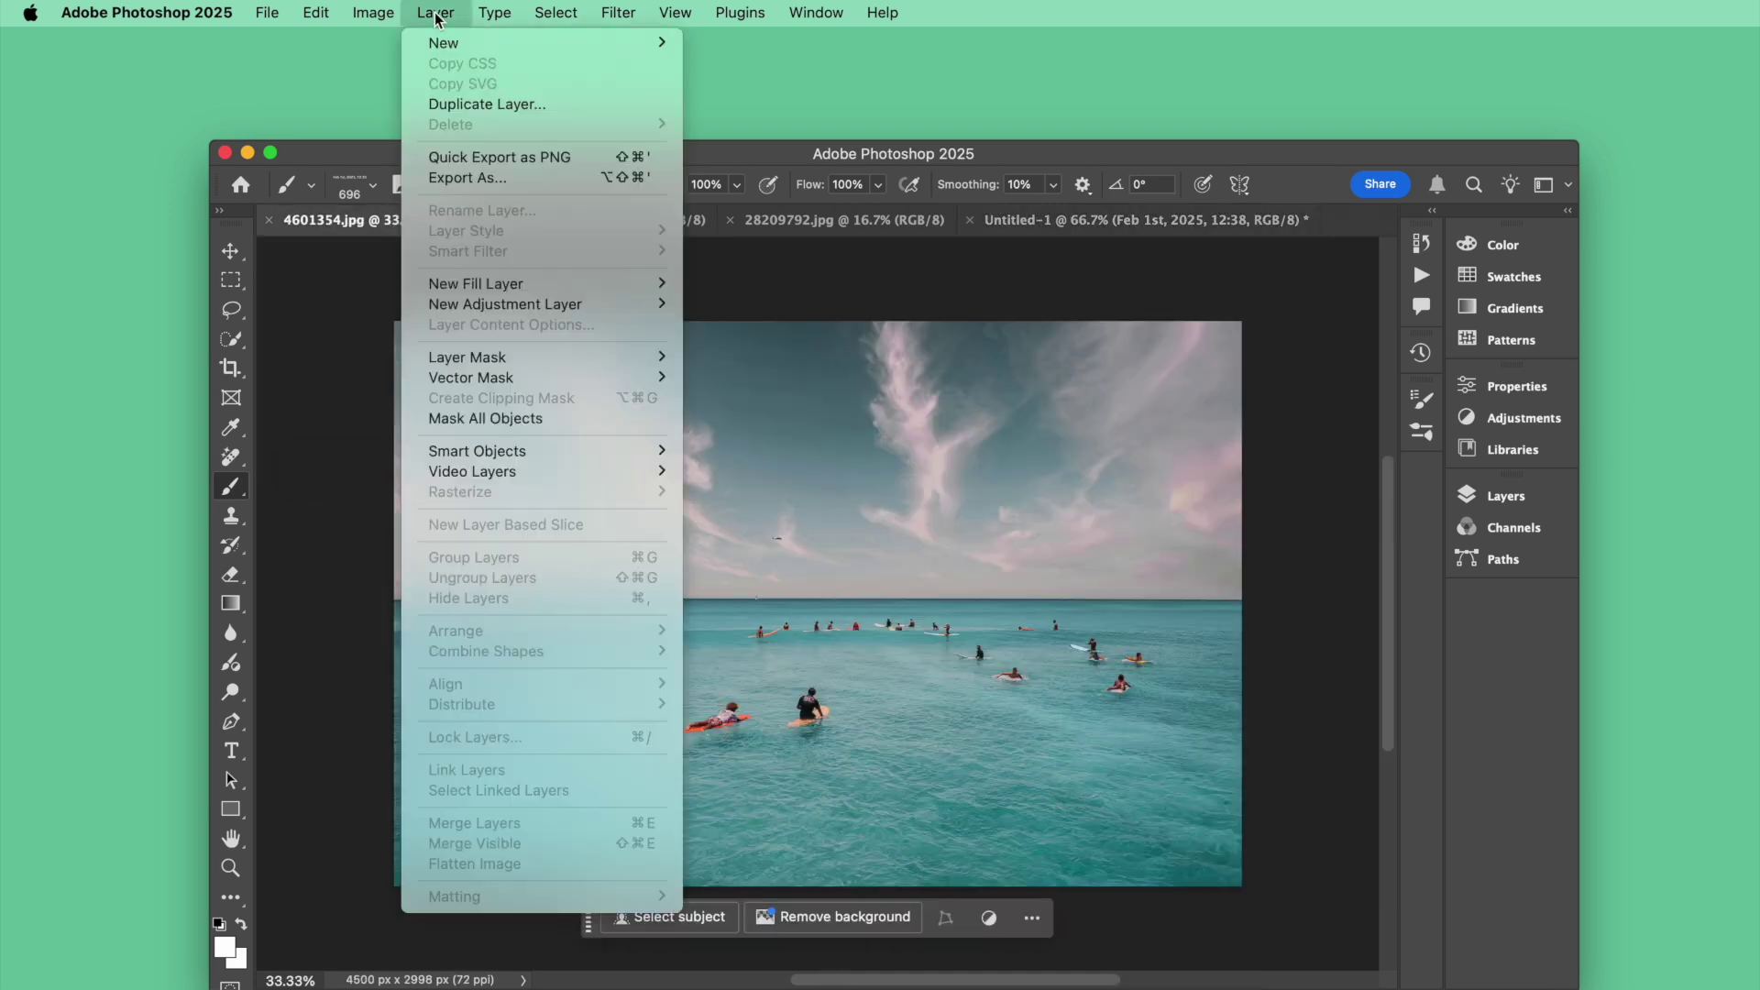
mouse_move(442, 45)
click(729, 43)
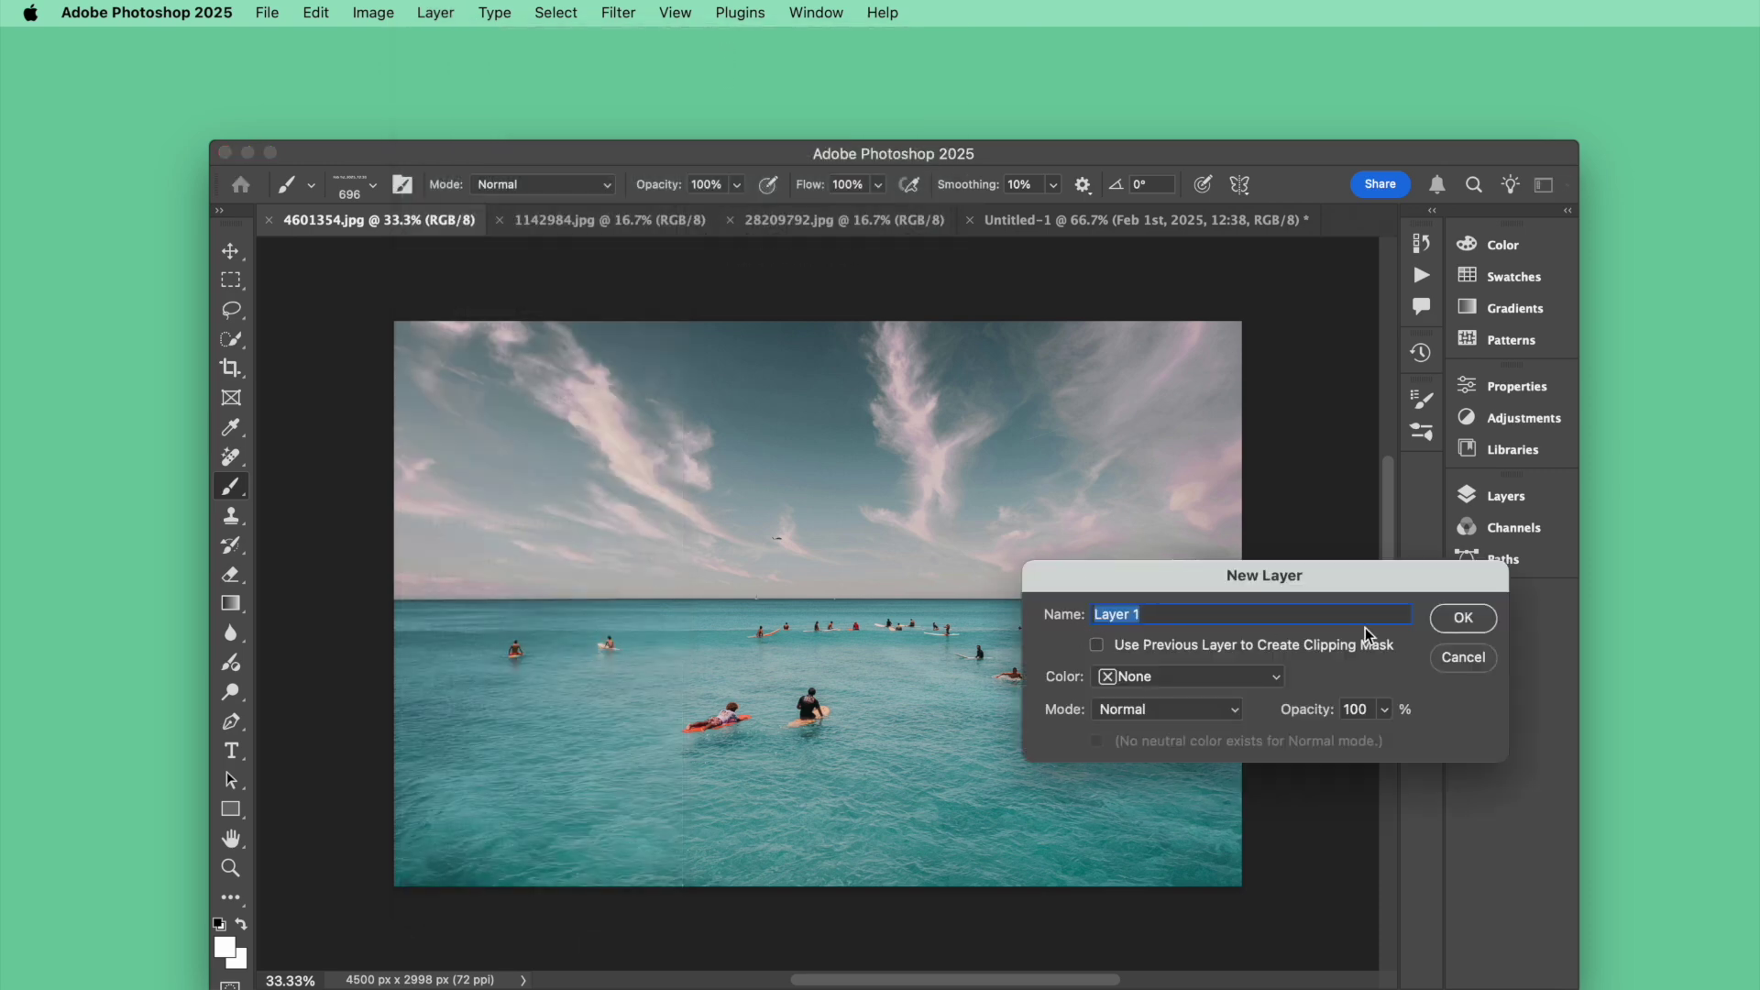
click(1464, 618)
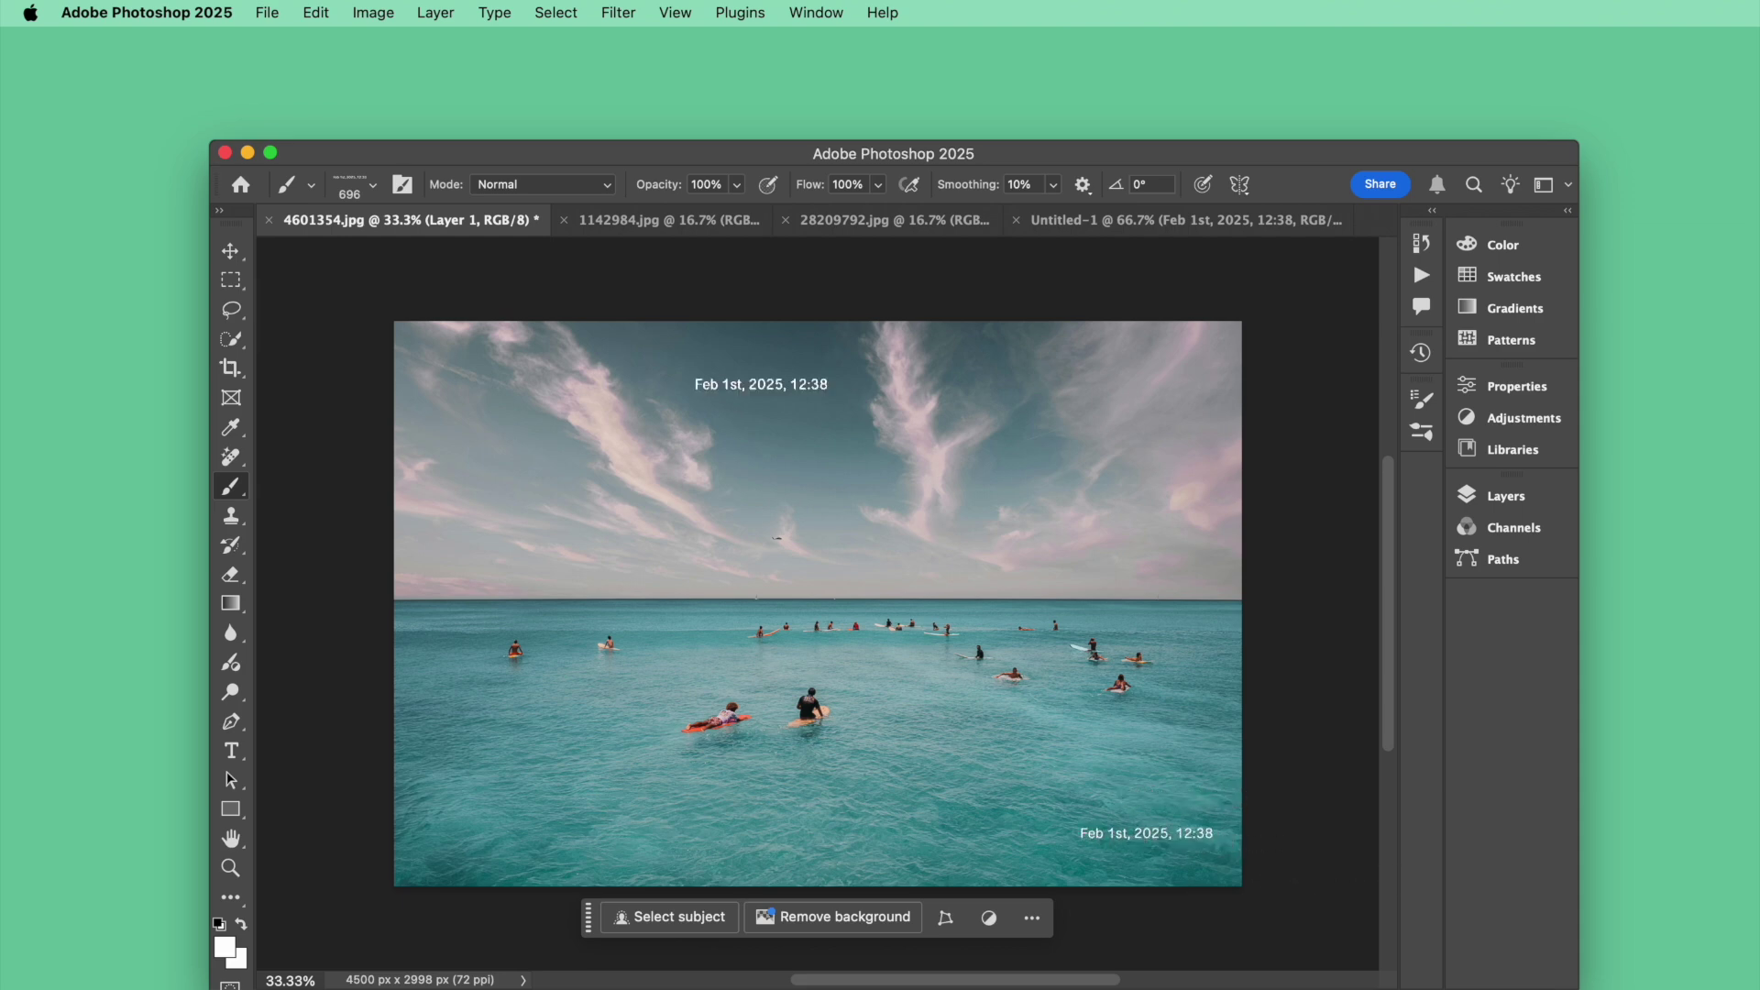
- Move on to the 1142984.jpg and 28209792.jpg photos and zoom in
click(689, 221)
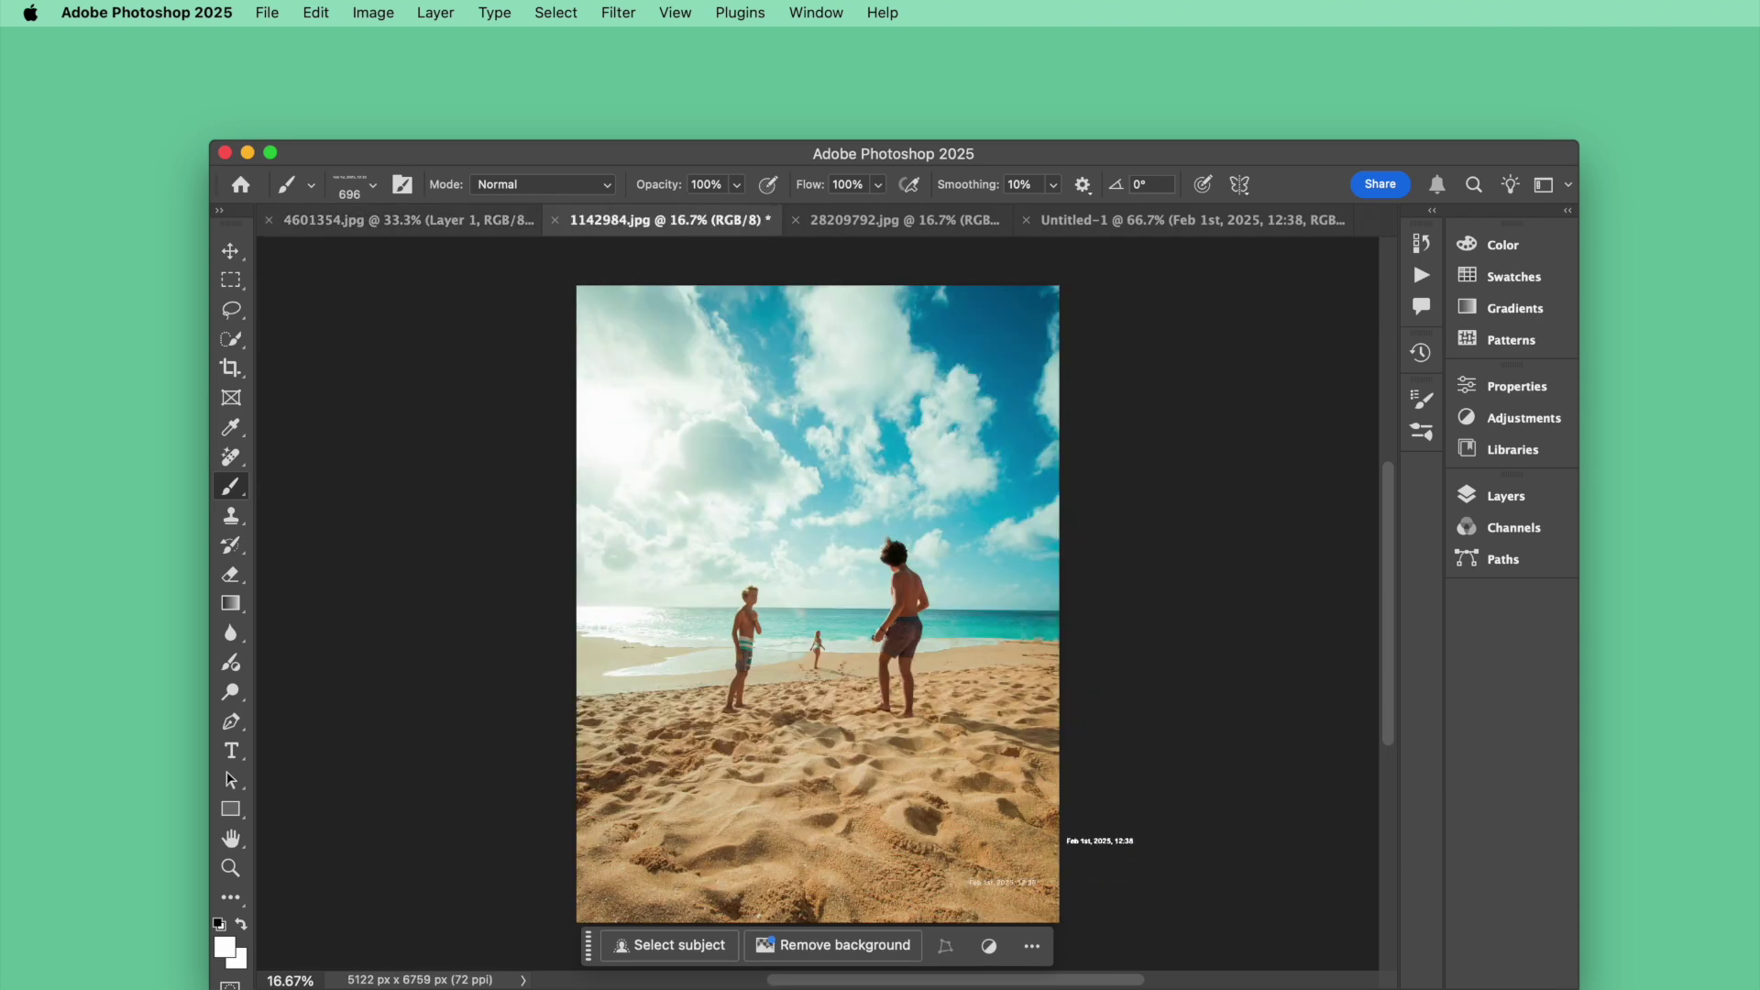
click(871, 217)
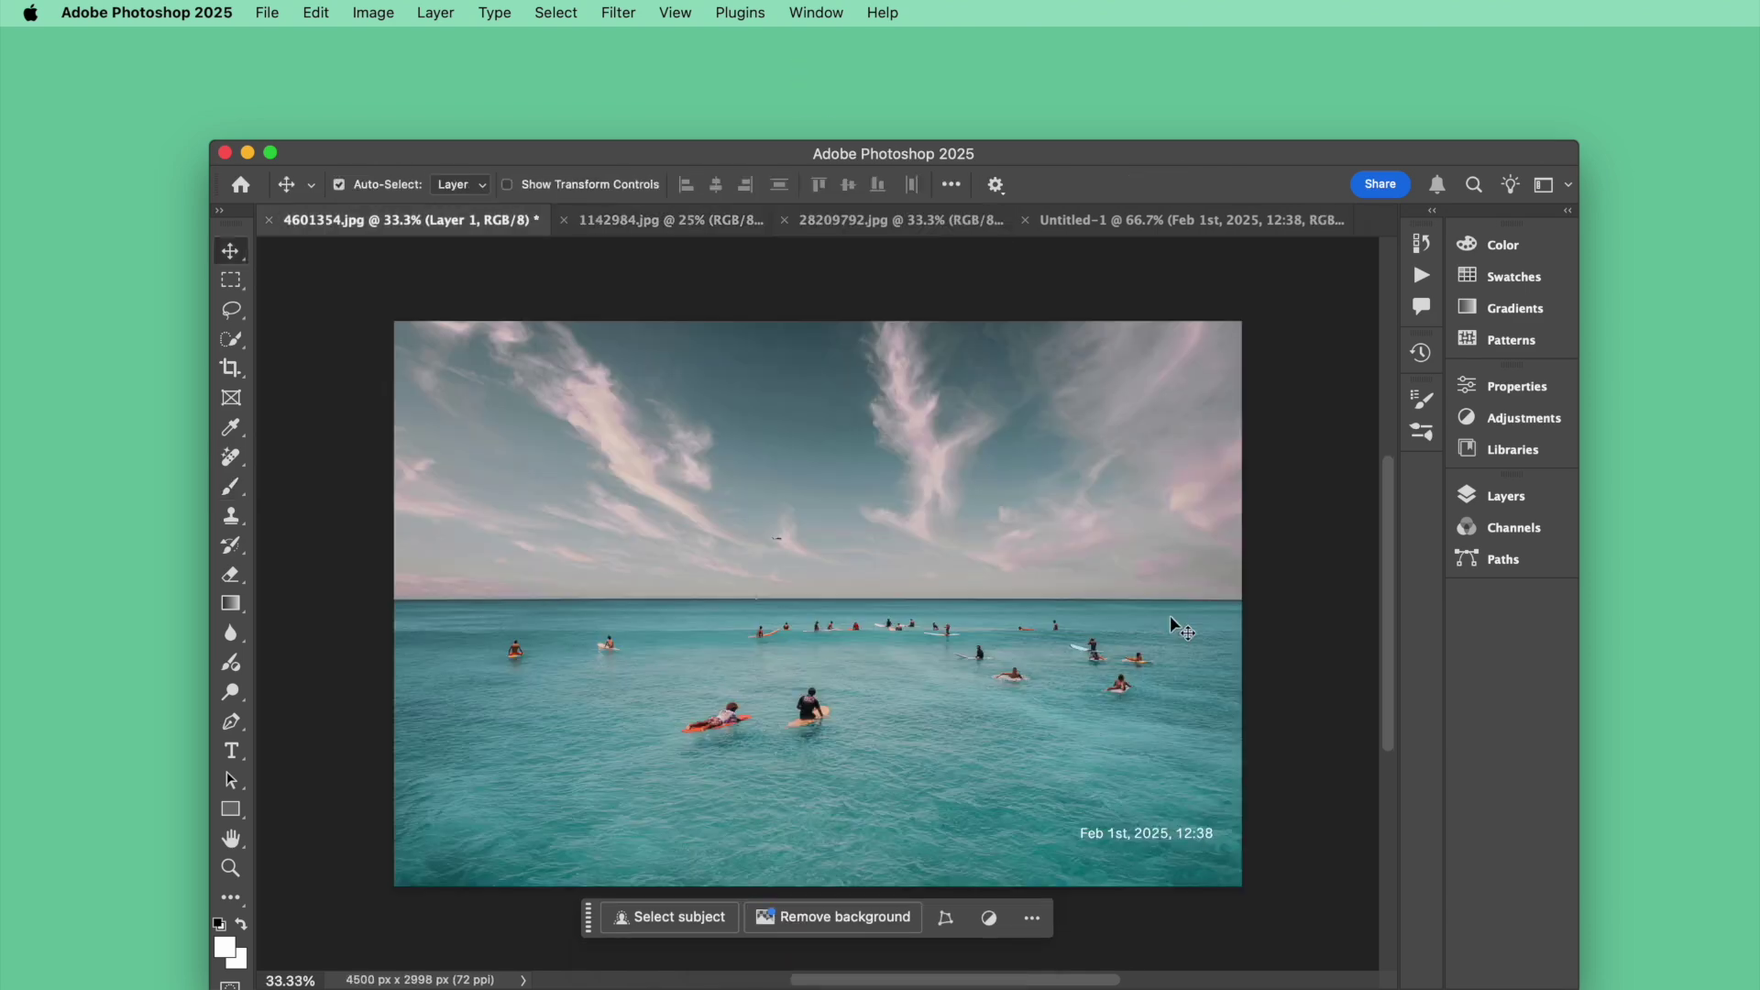
key(super+equal)
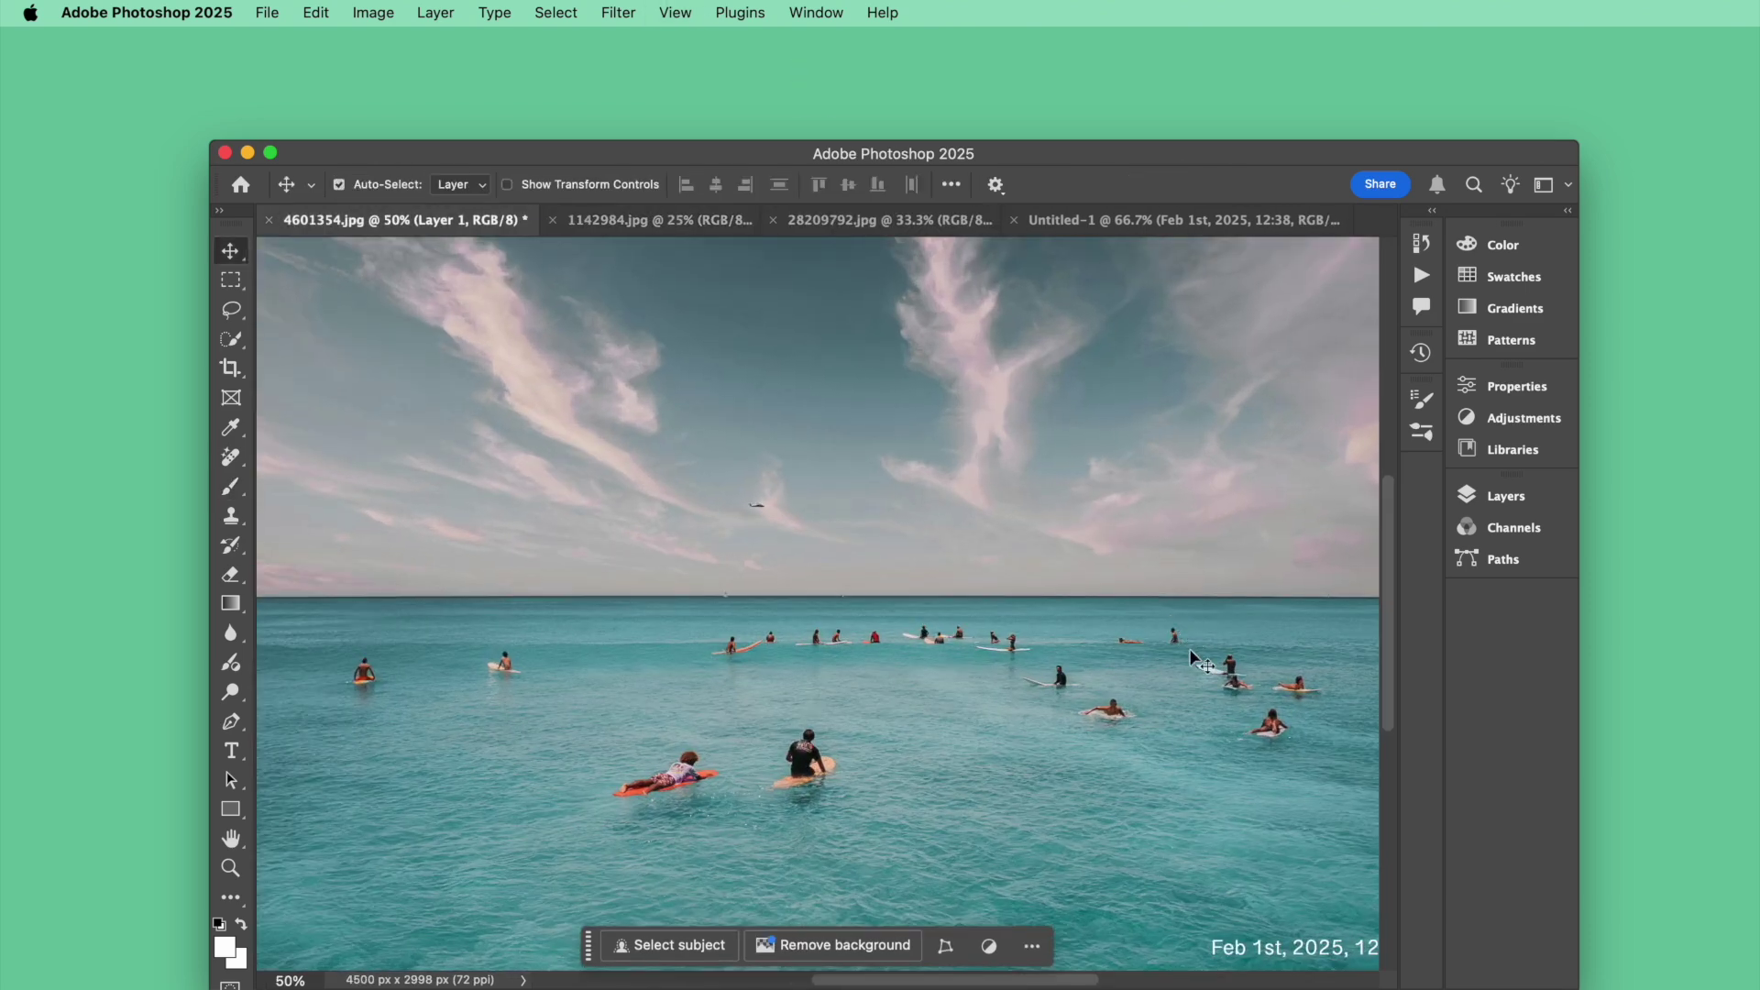
scroll(1192, 660, down, 3)
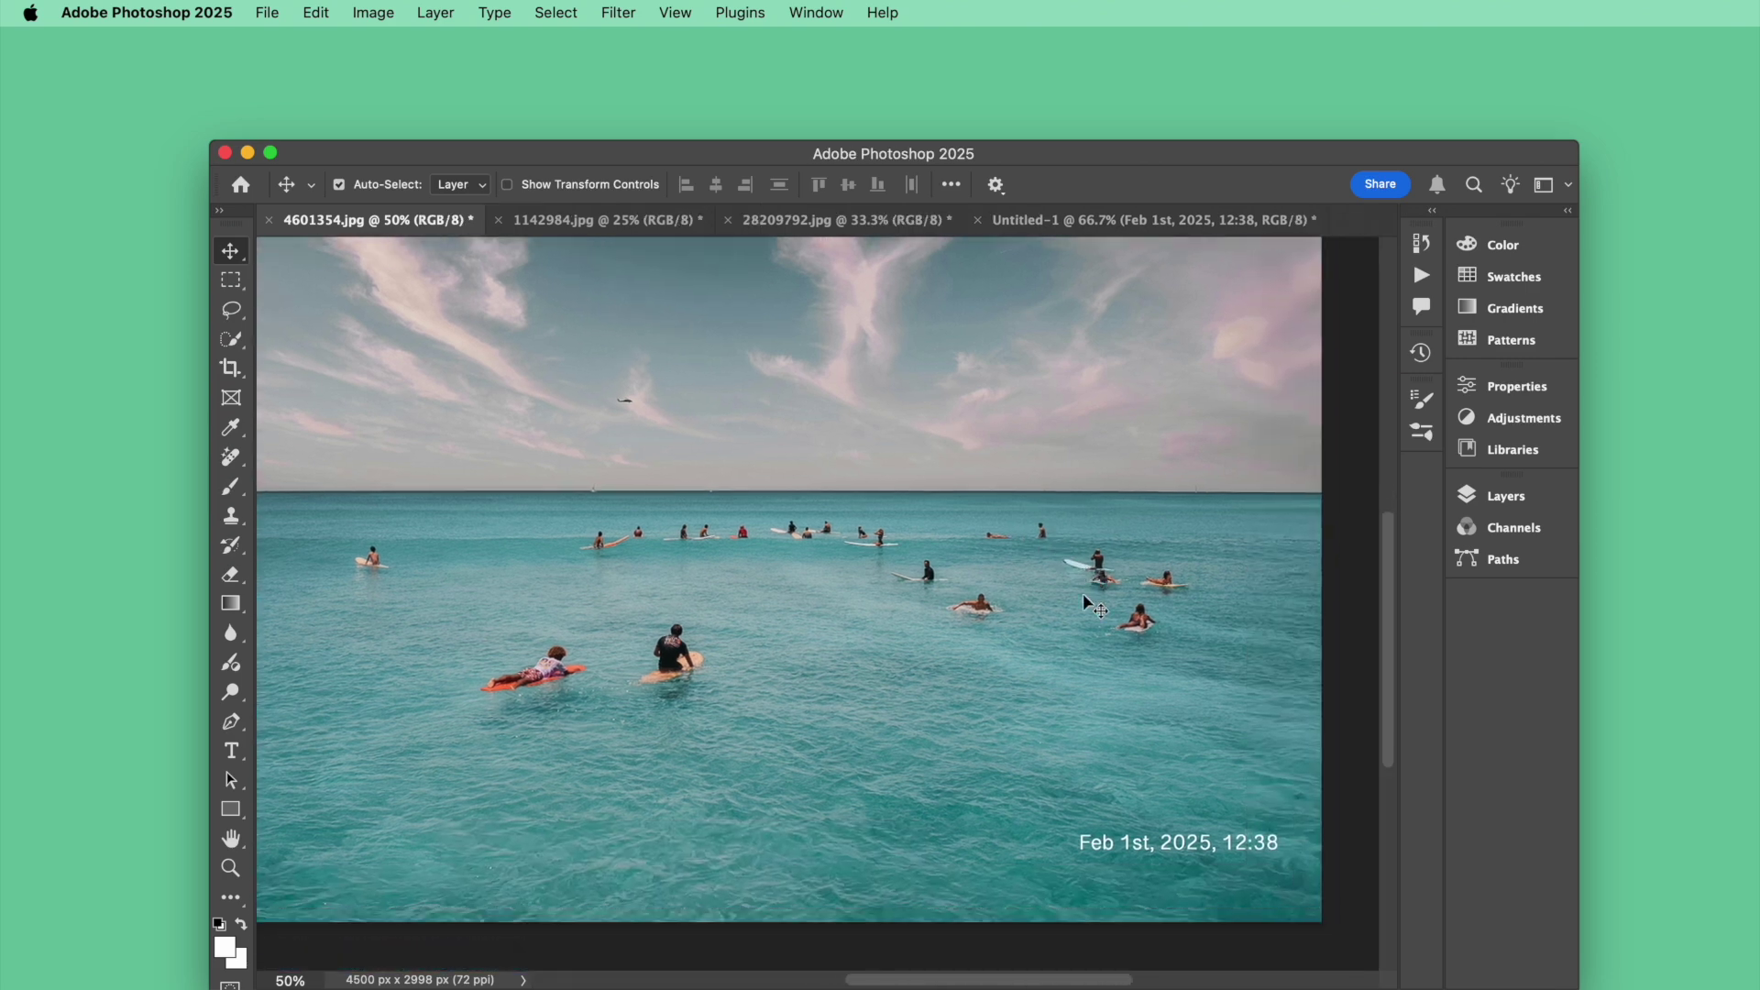
click(267, 13)
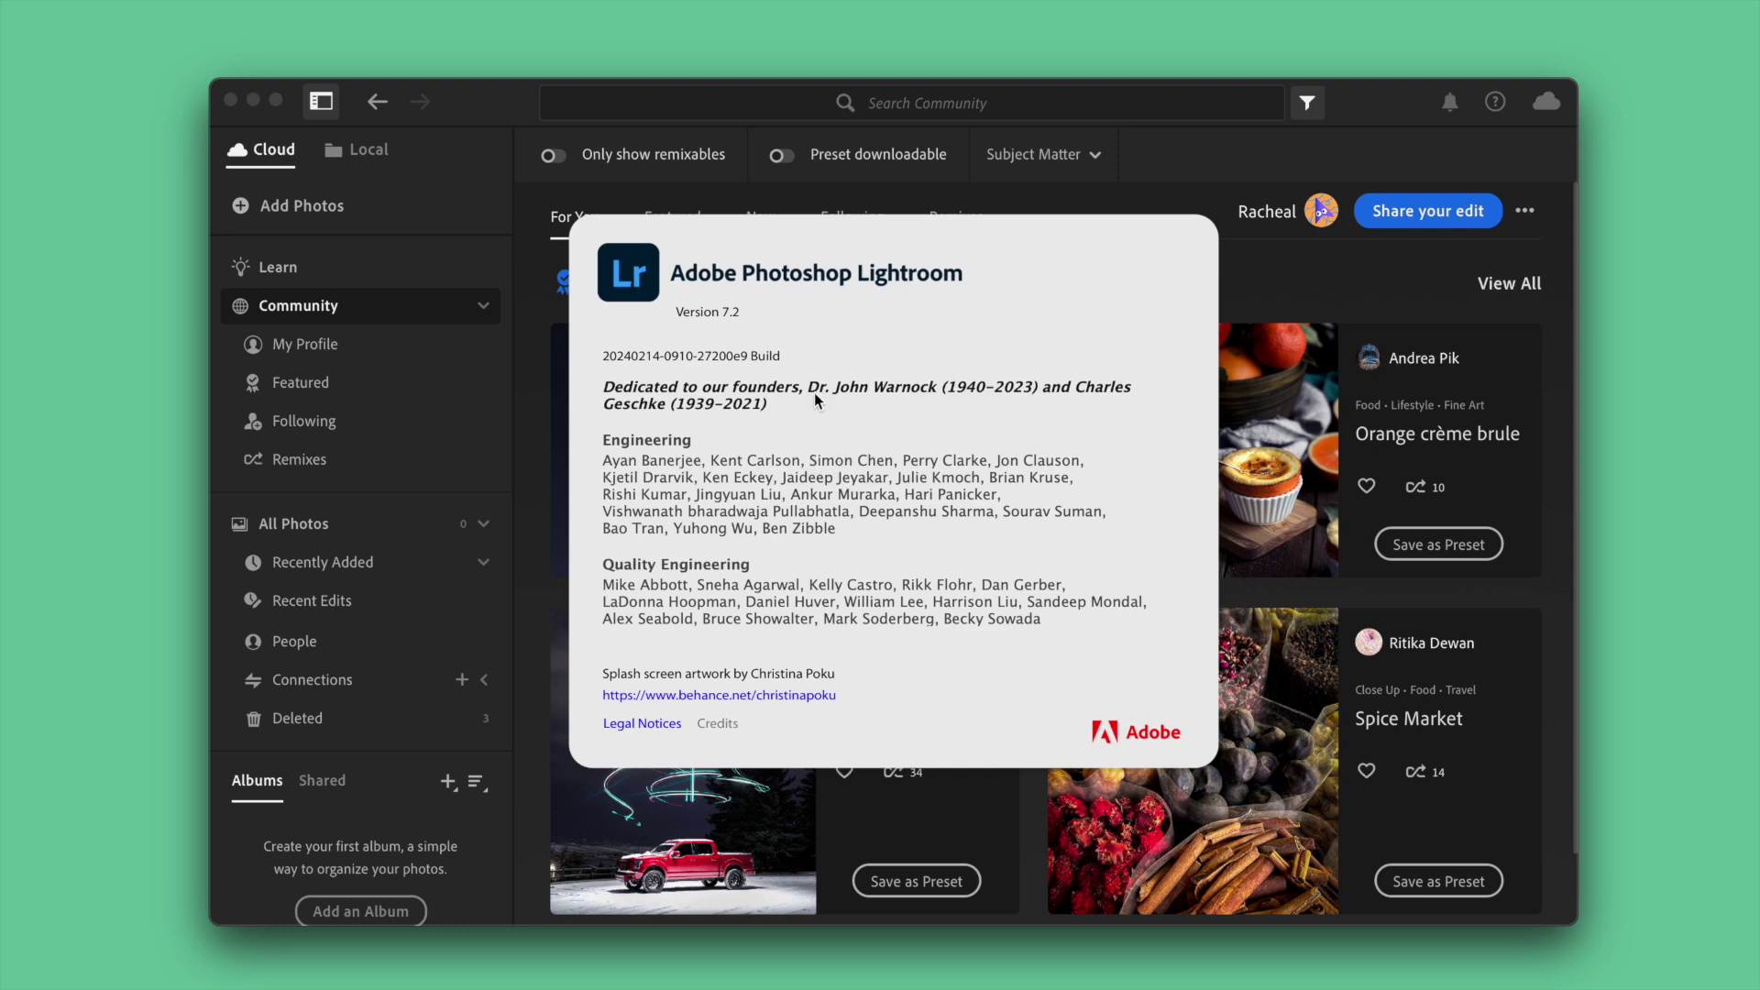
- Dismiss the About window, add the beach photos to the library, and open the surfers photo
click(958, 316)
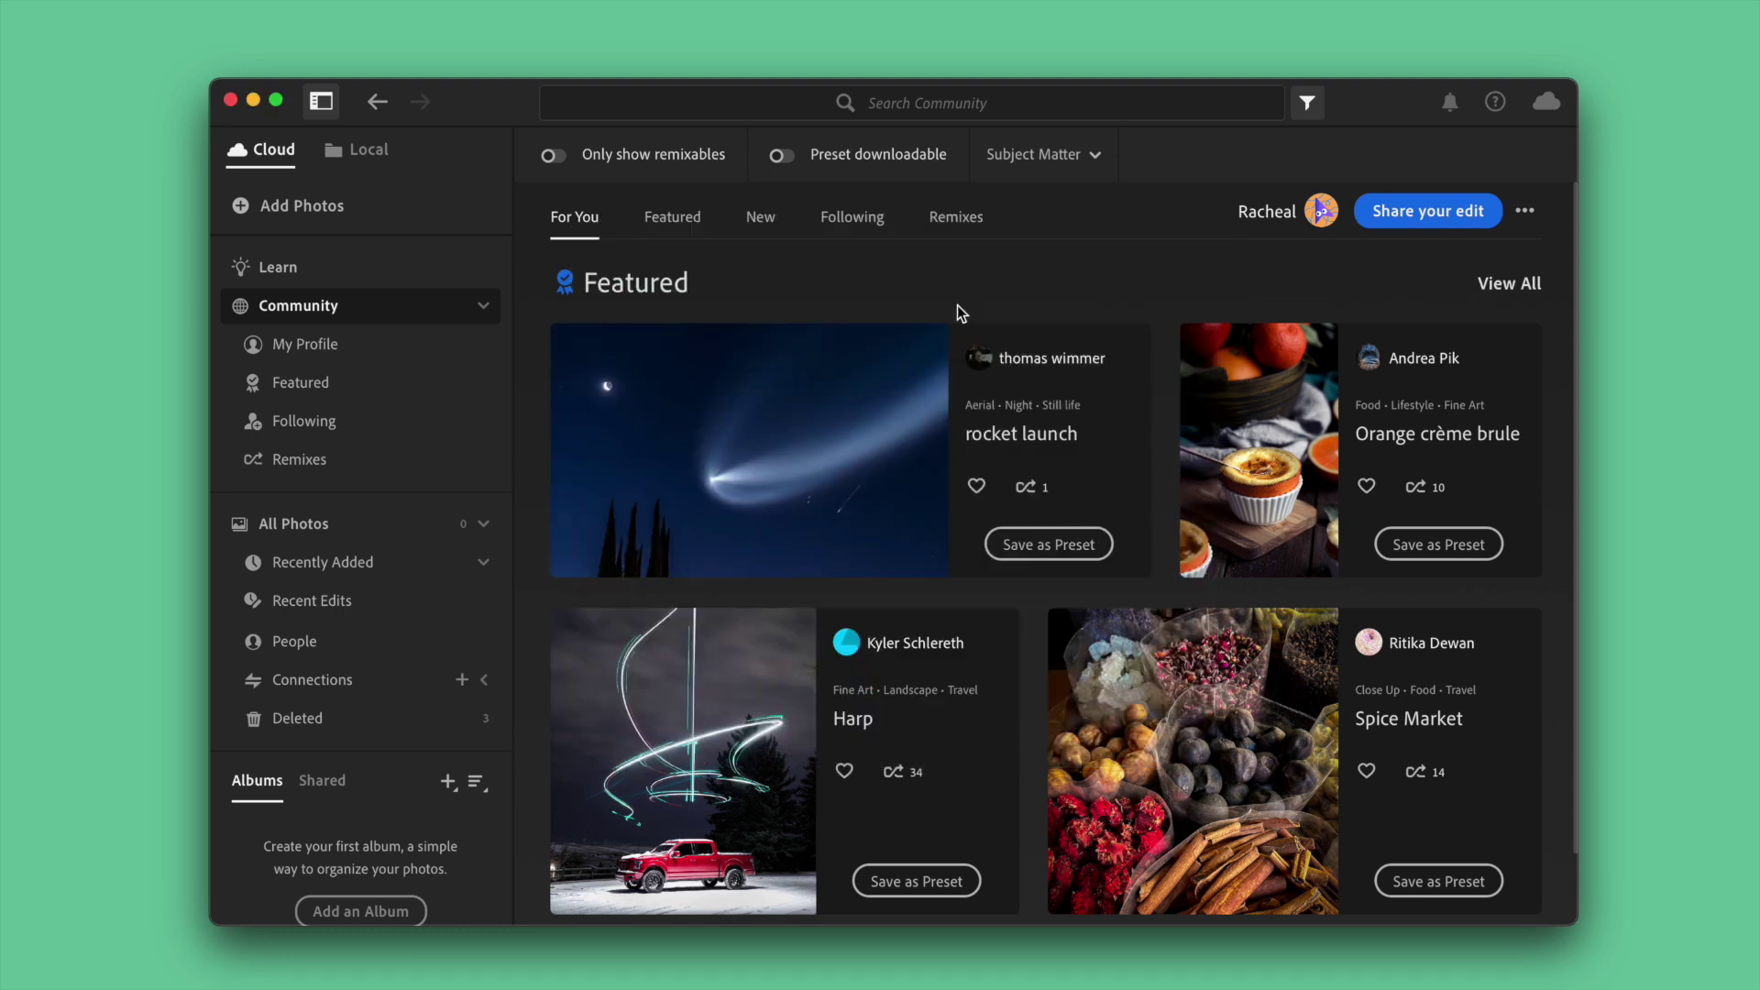
click(330, 219)
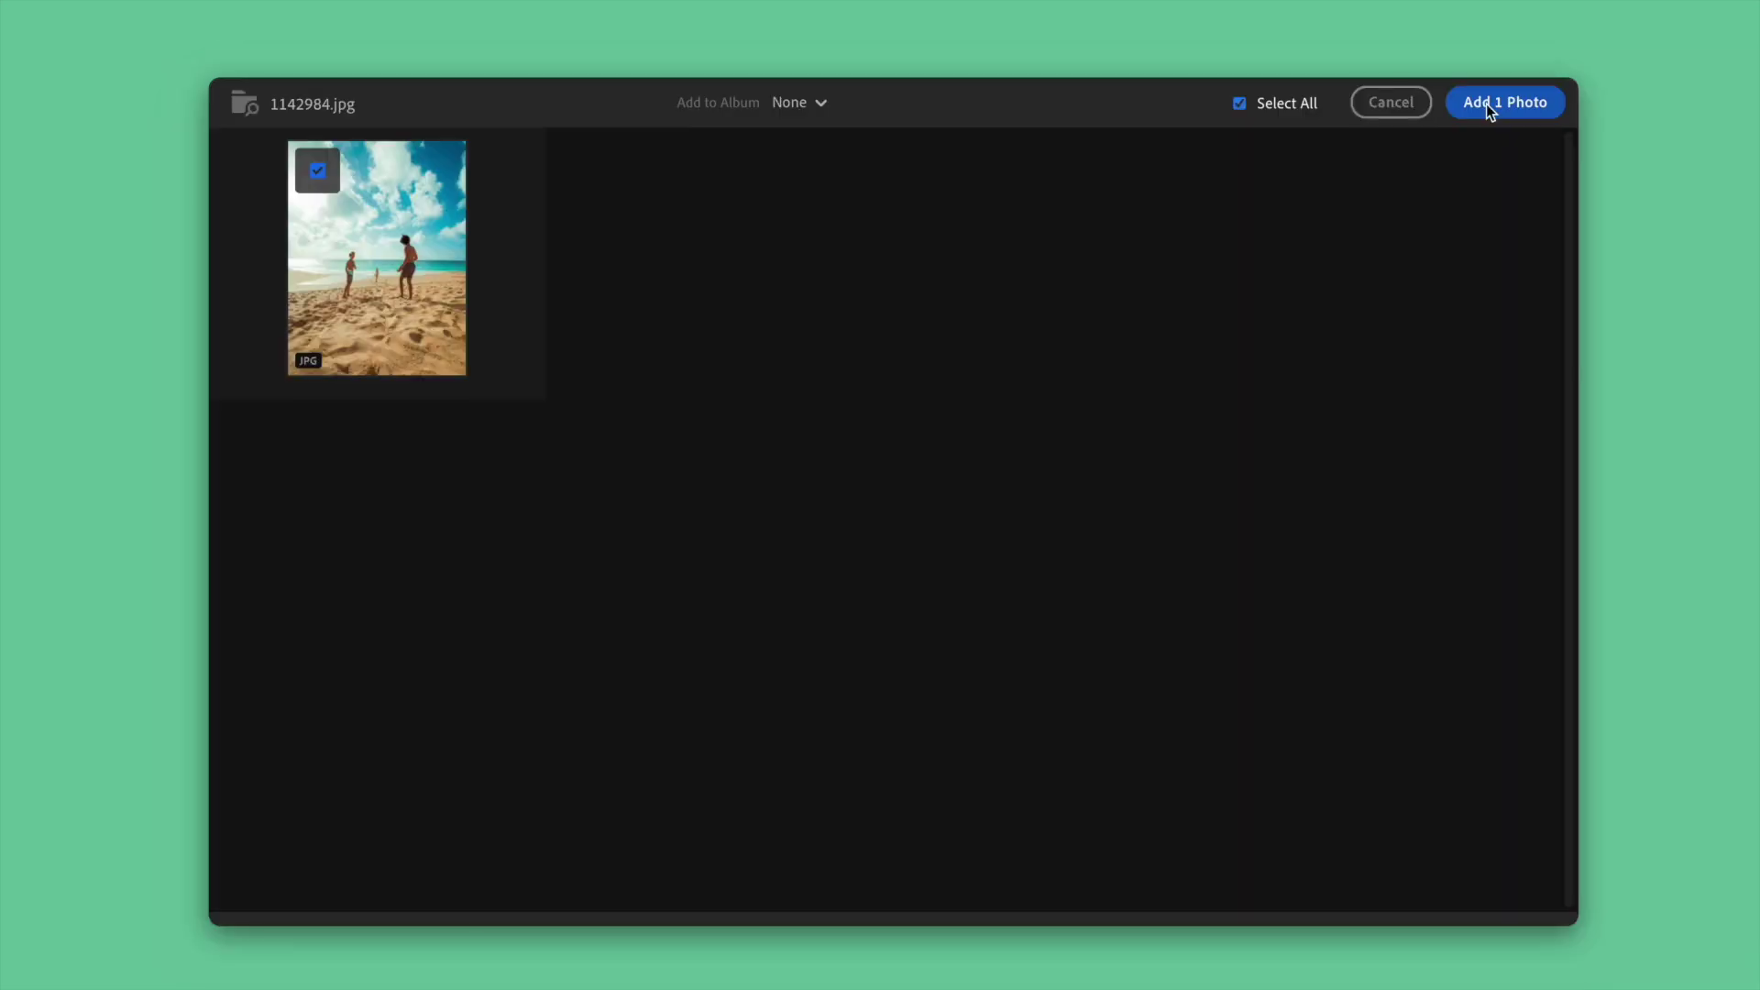
click(1487, 103)
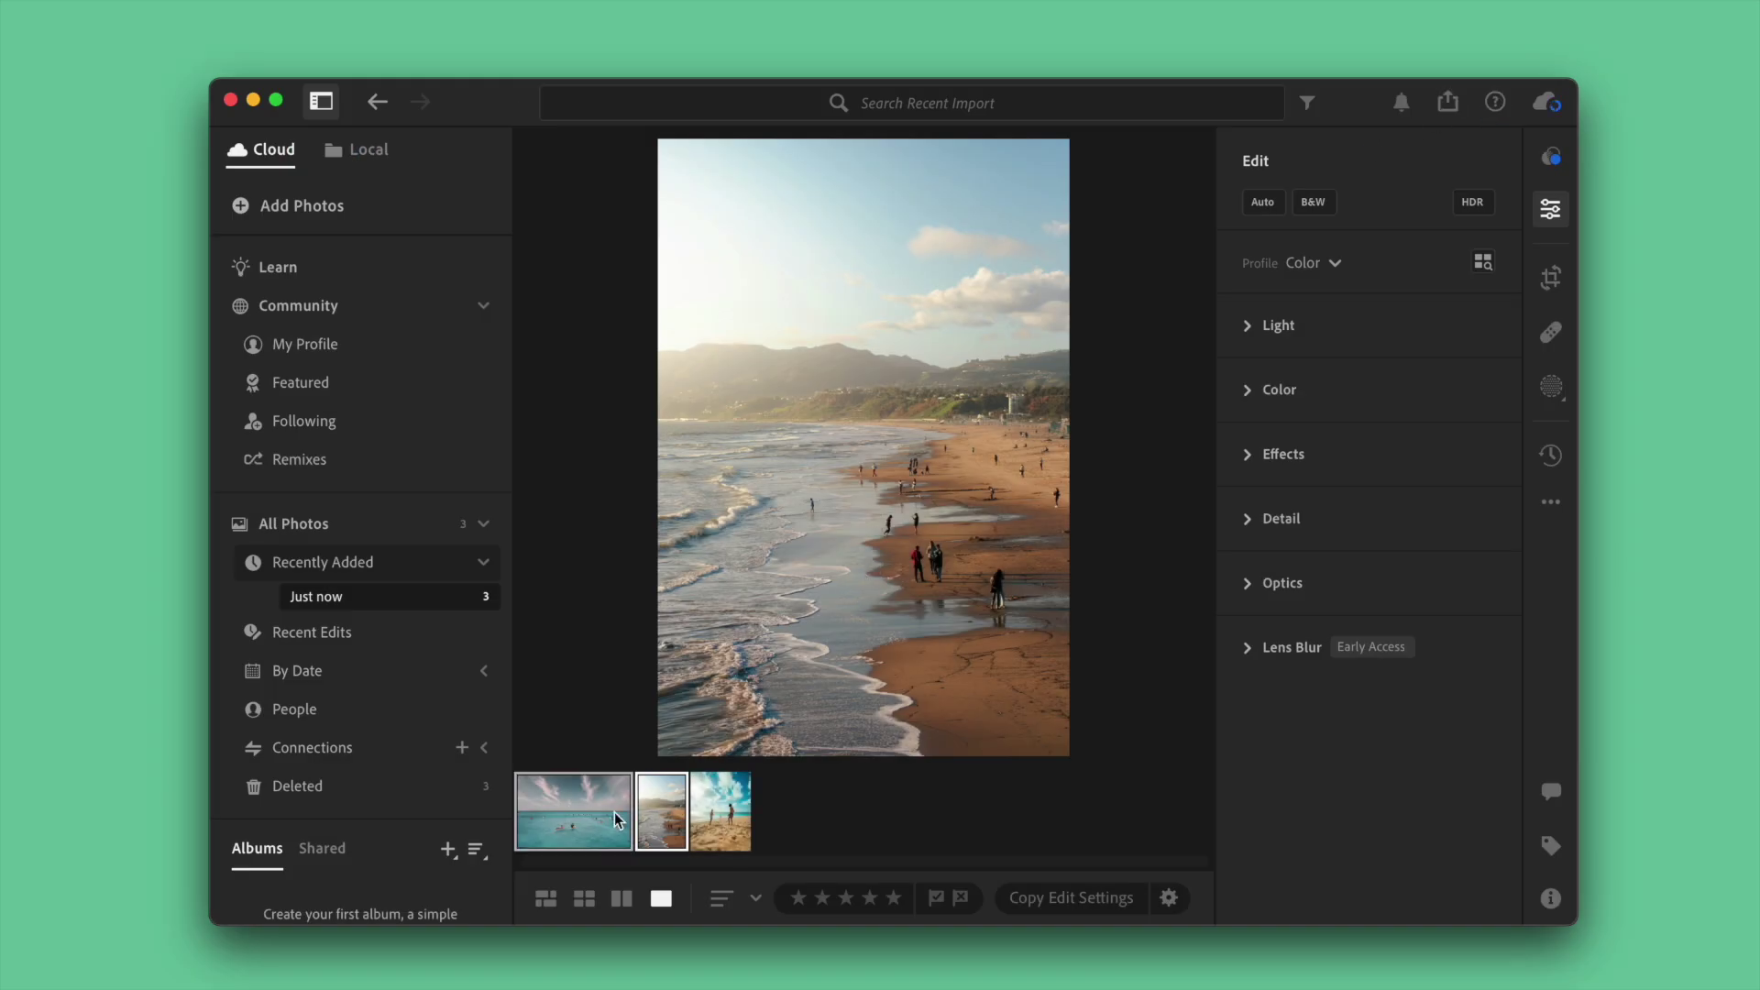
click(583, 811)
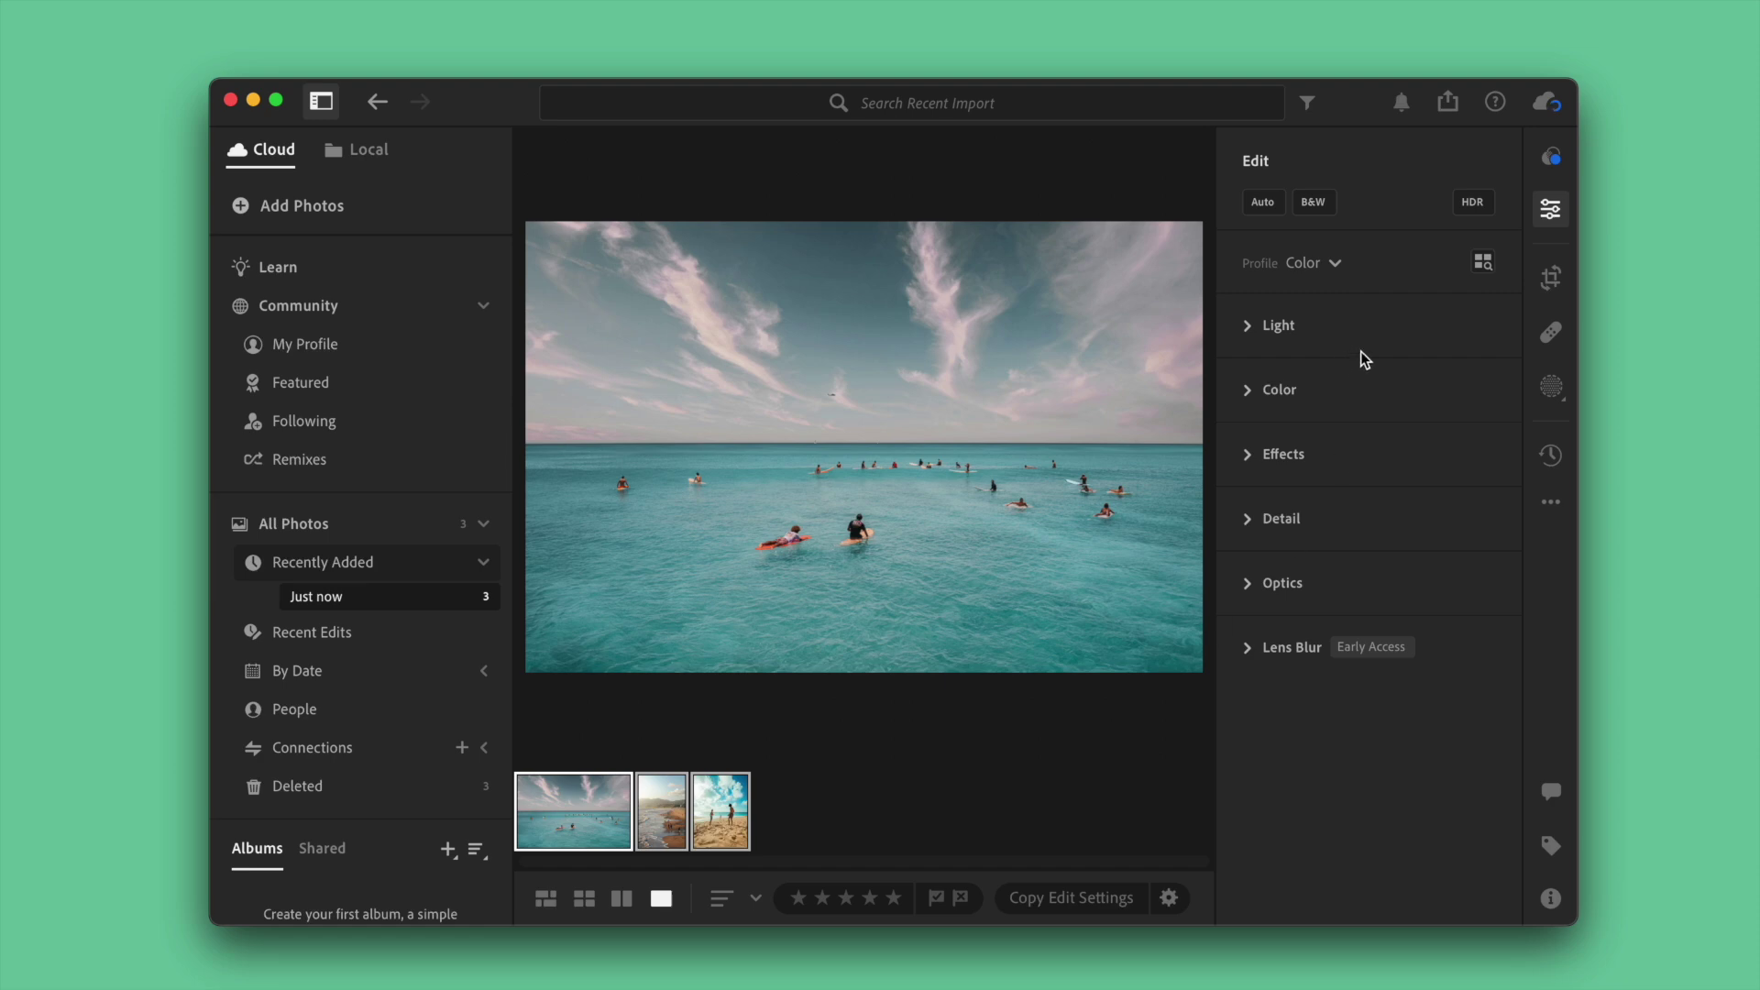
- In custom export settings, change the watermark text to 'Feb 1st, 2025, 12:38'
click(1447, 104)
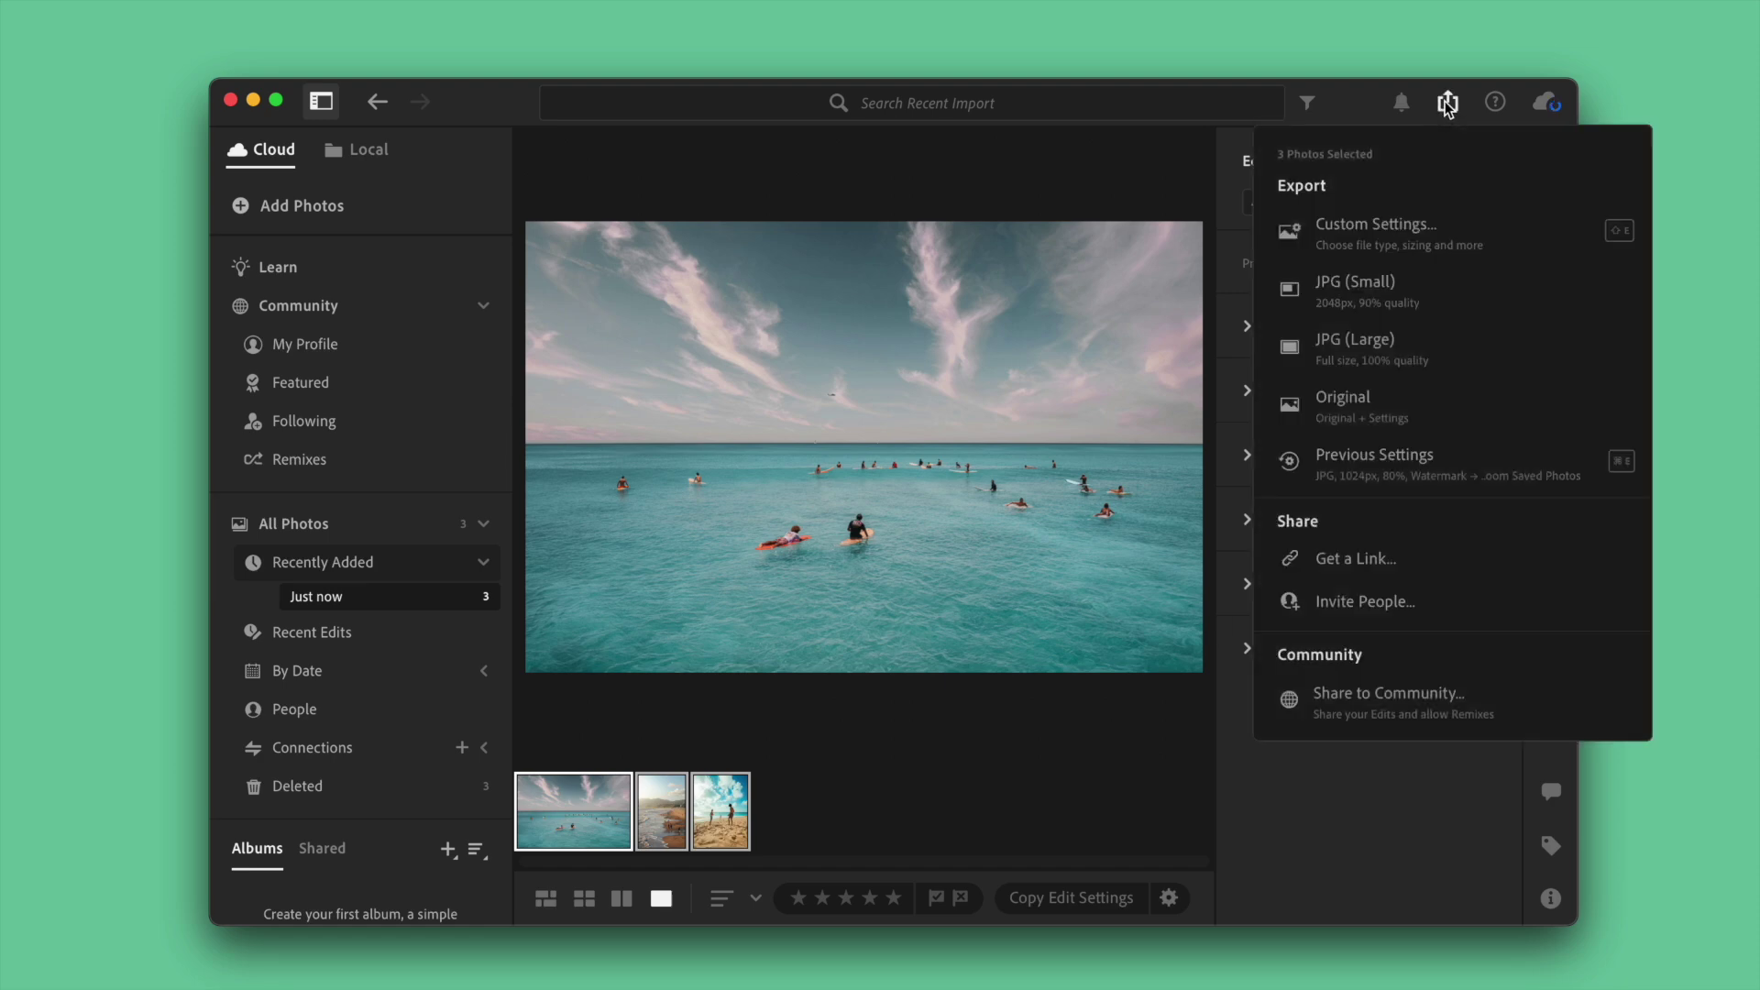
click(1361, 222)
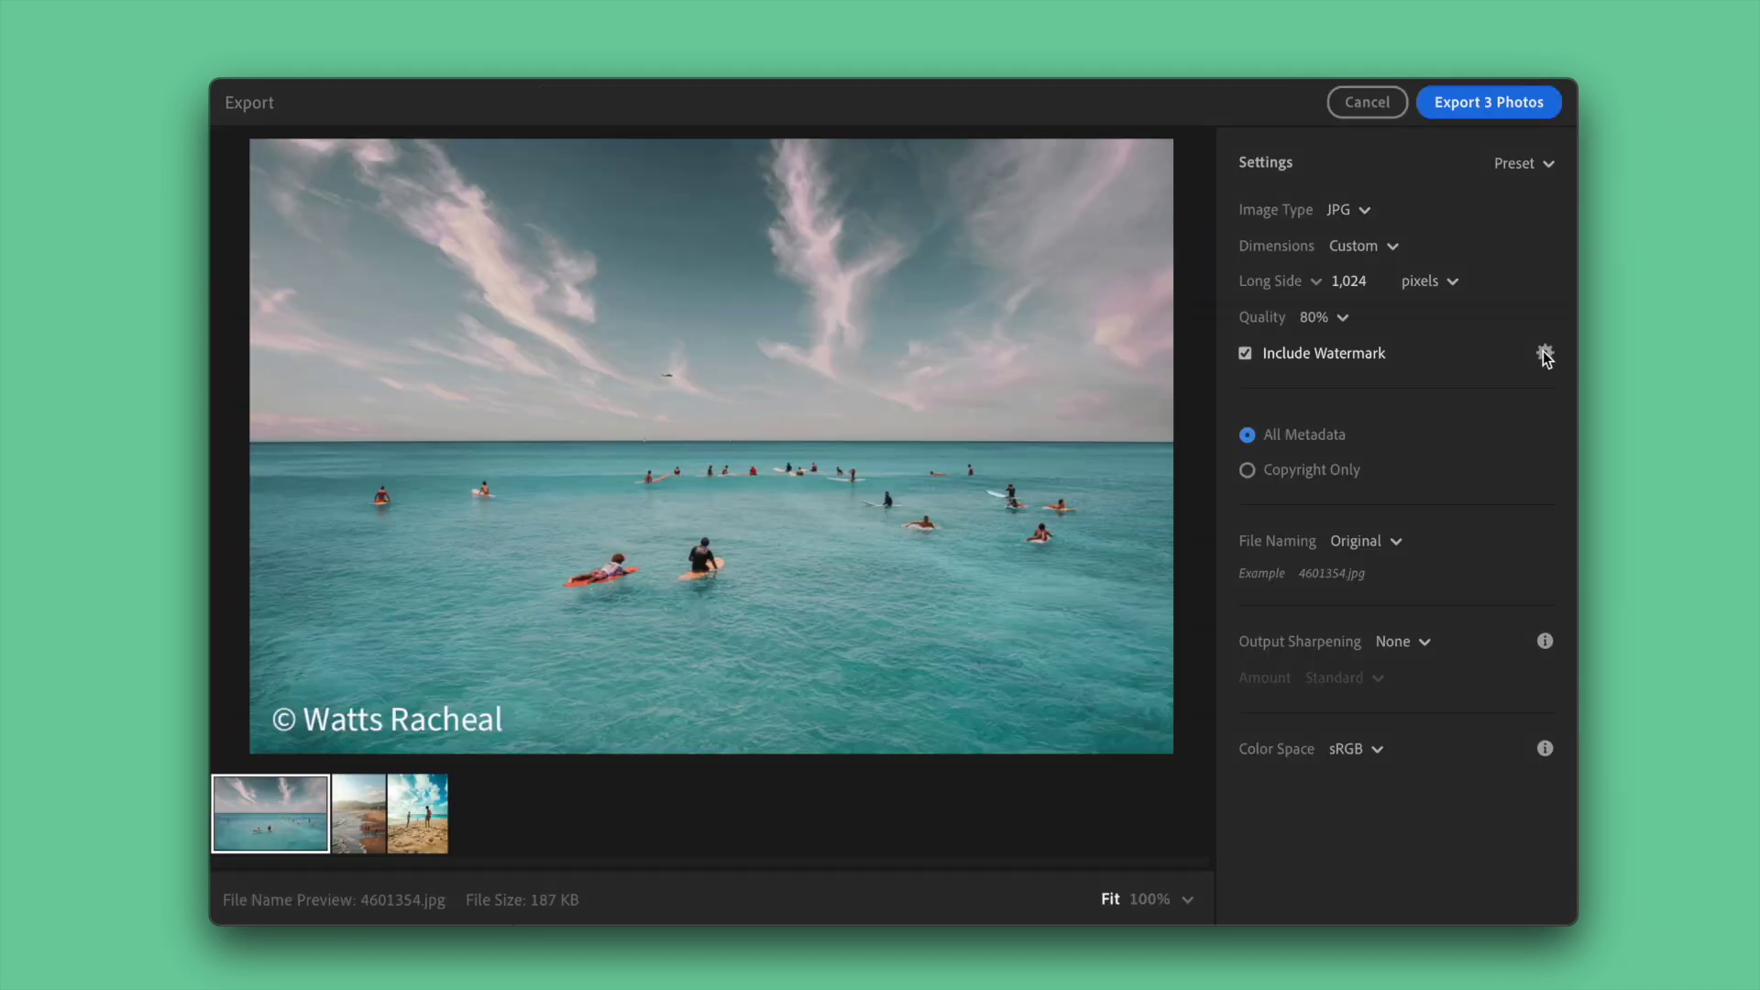
click(1544, 353)
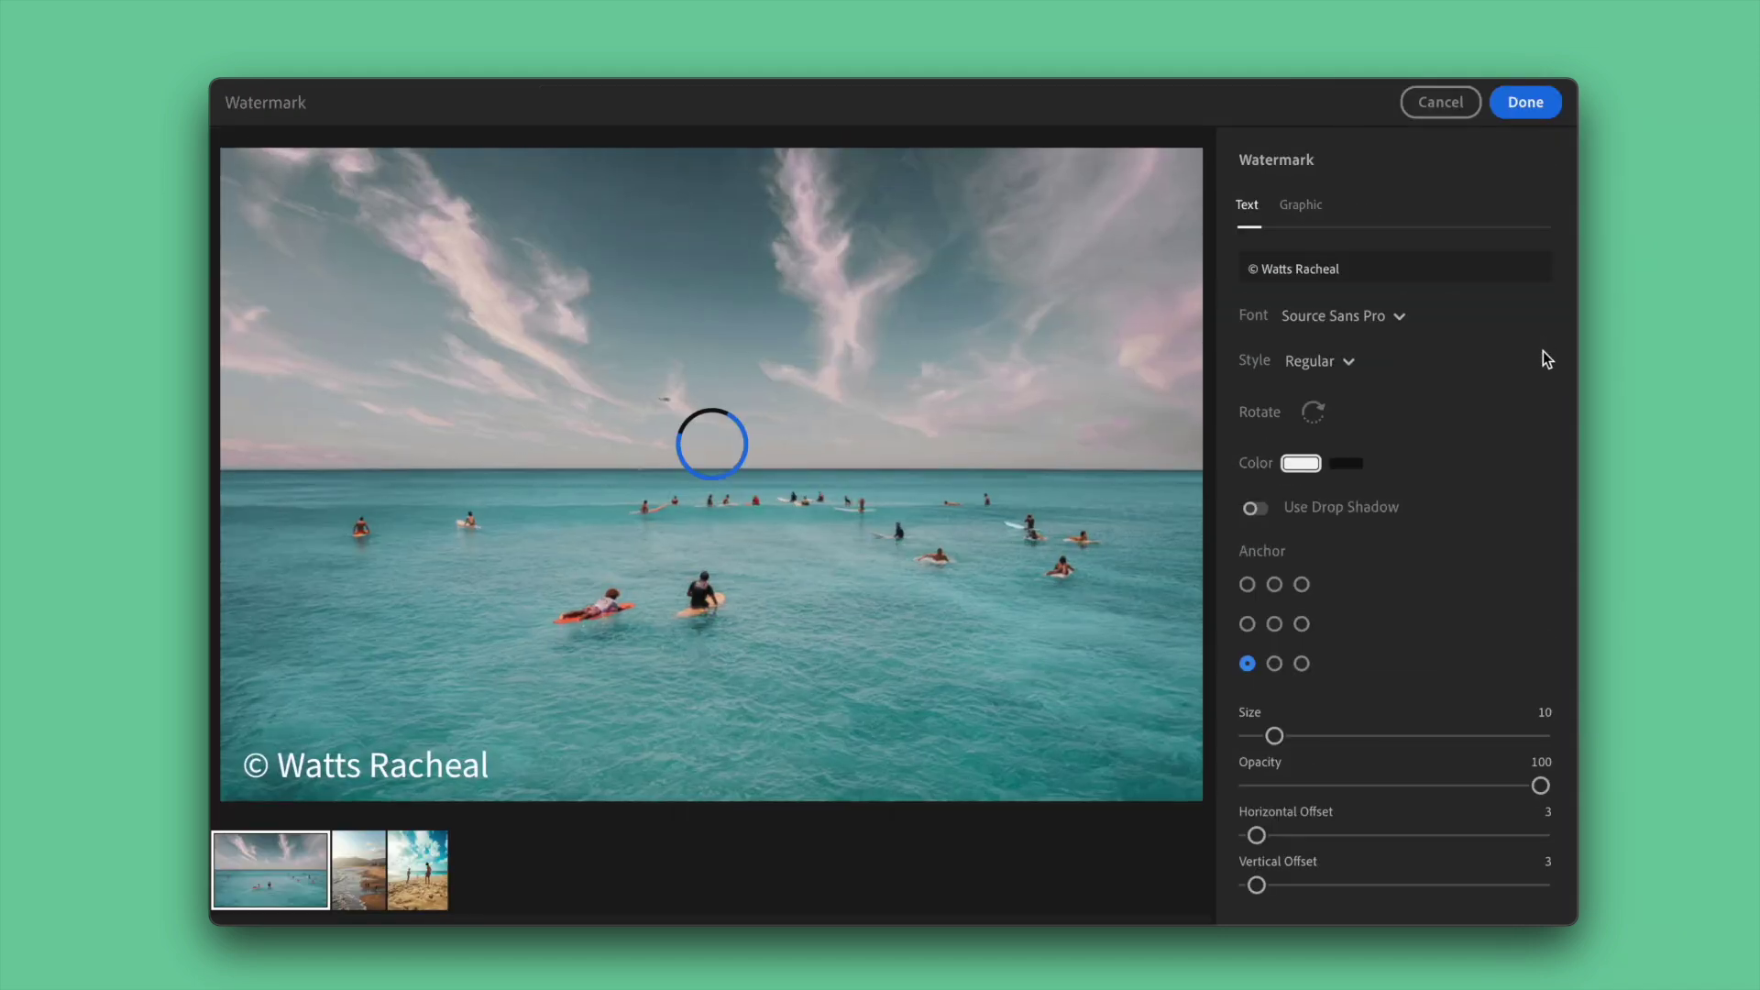
triple_click(1358, 266)
text(F)
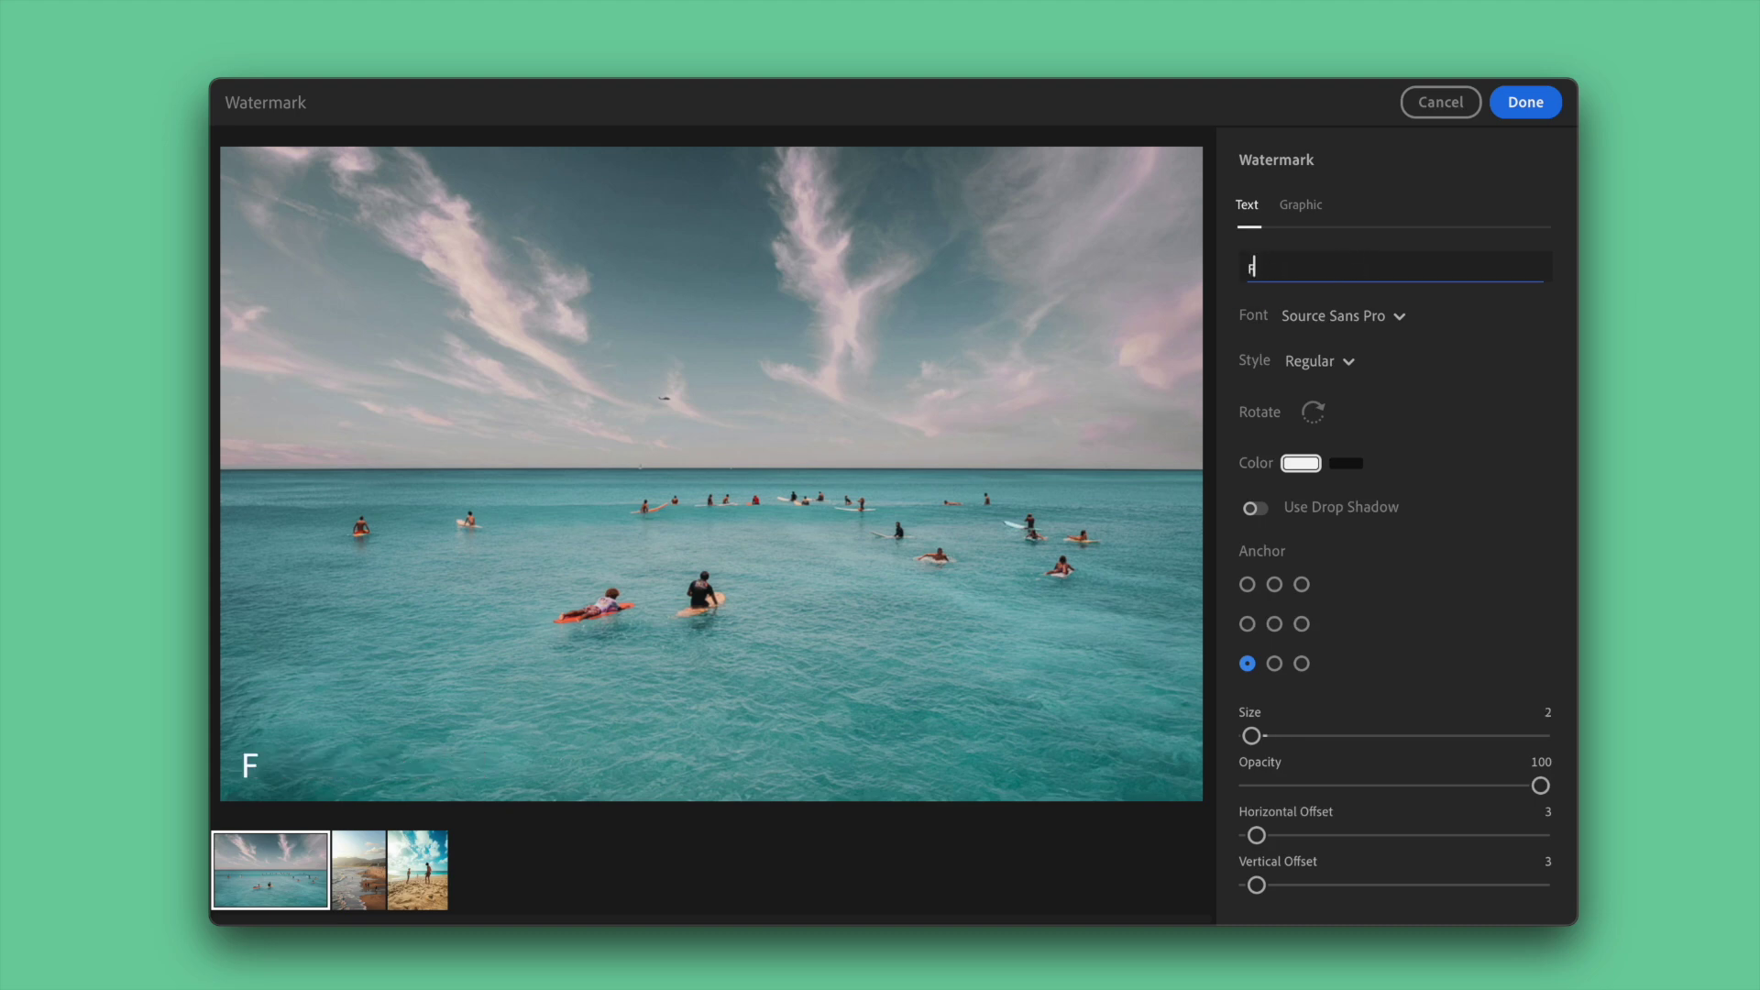
text(eb 1st, 2025, 12:38)
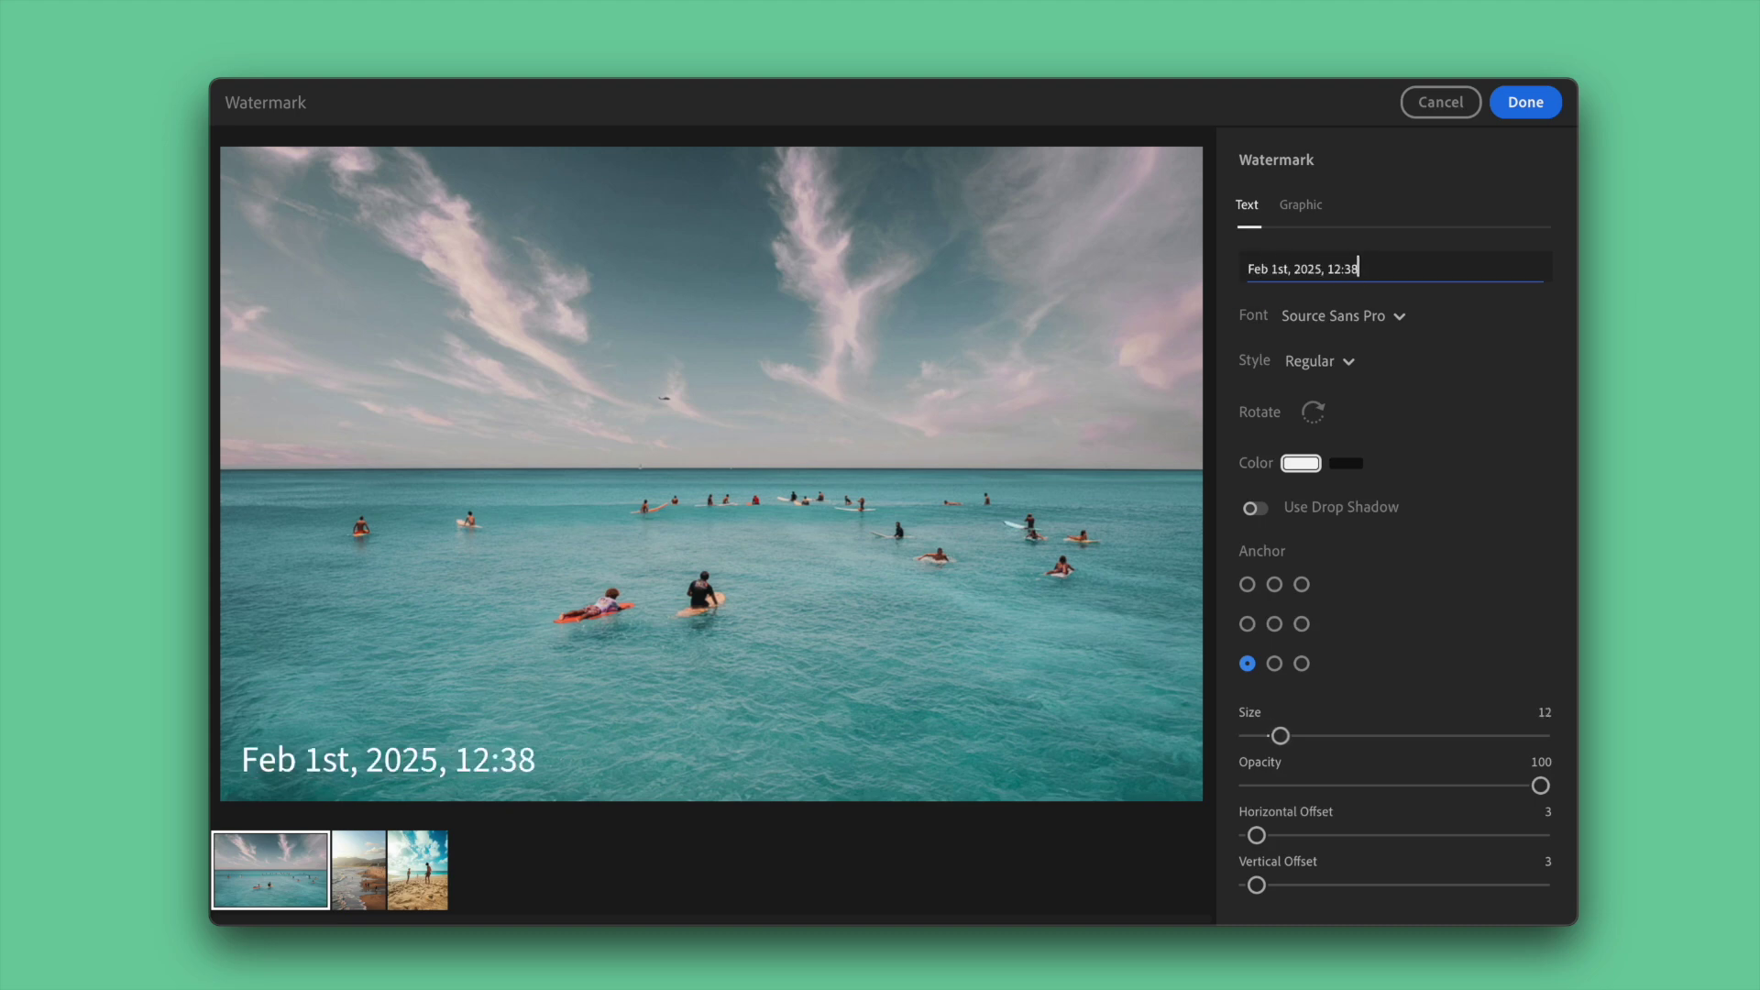
- Anchor the watermark bottom-right at size 9, reduced opacity, offsets 4 and 5
click(1301, 662)
mouse_move(1281, 735)
mouse_down()
mouse_move(1352, 734)
mouse_move(1271, 735)
mouse_up()
drag(1540, 786, 1427, 786)
drag(1257, 835, 1263, 885)
drag(1427, 786, 1432, 786)
click(1301, 205)
click(1246, 203)
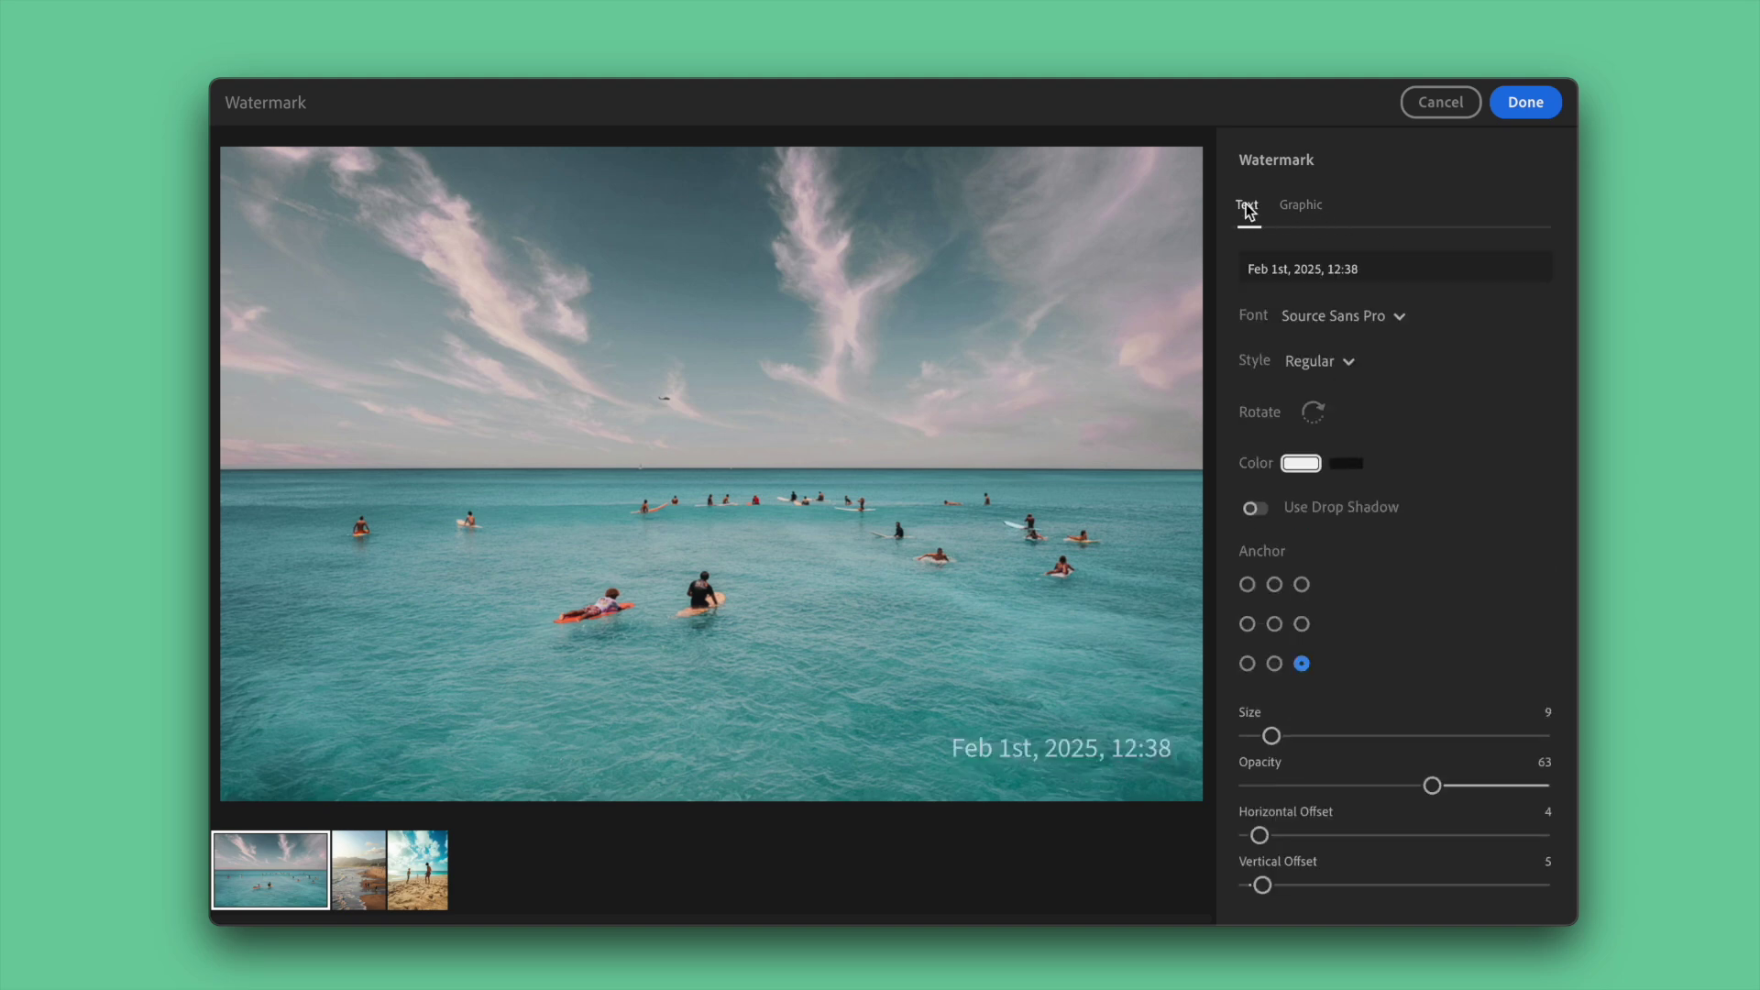
- Check the watermark on the other photos, export, and view 28209792.jpg and 4601354.jpg
click(337, 865)
click(418, 869)
click(1514, 102)
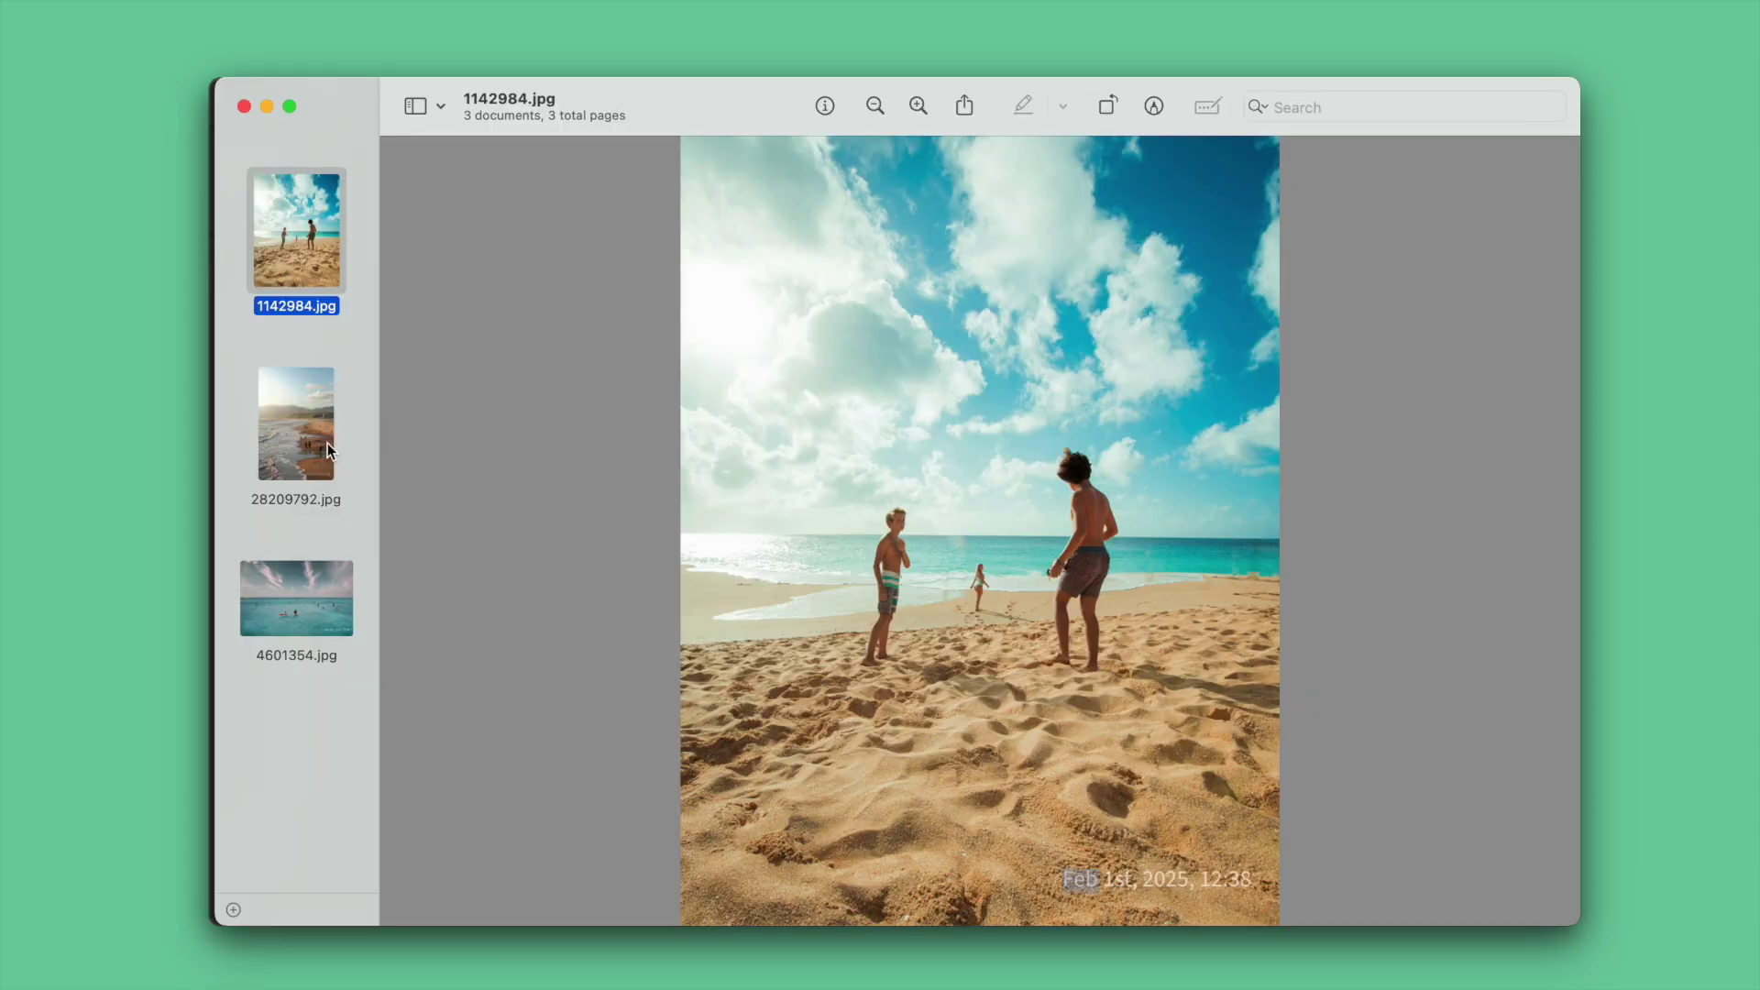
click(327, 442)
click(292, 598)
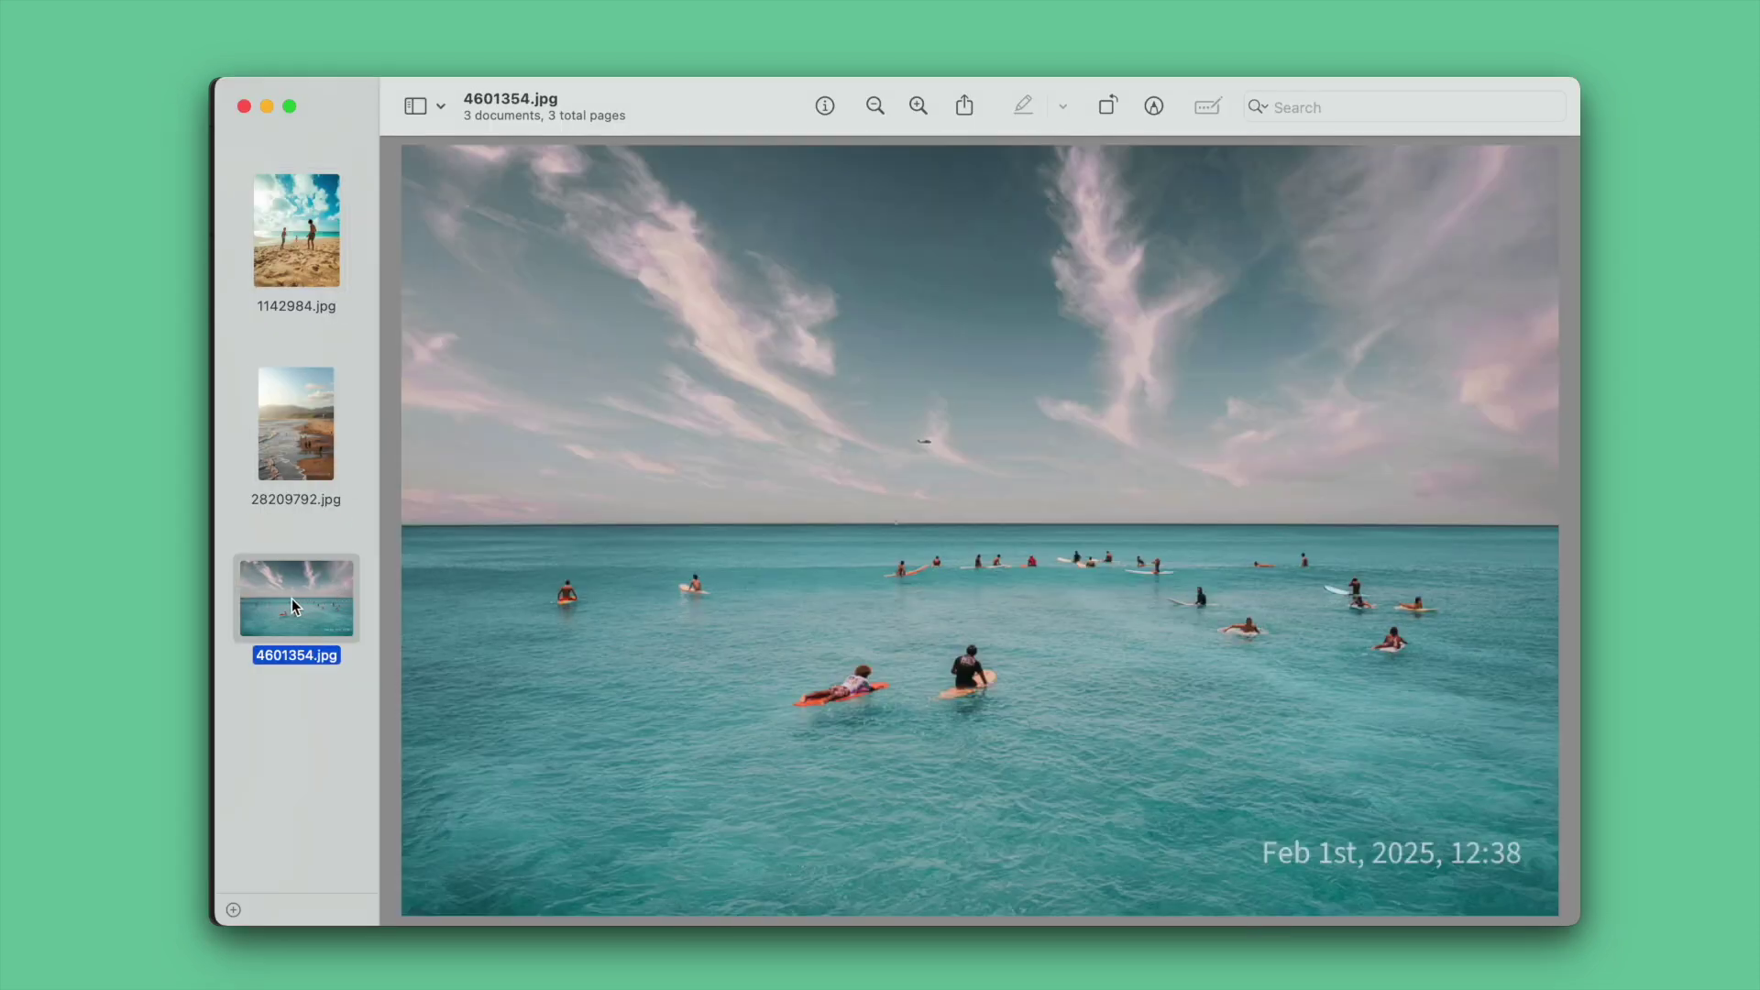